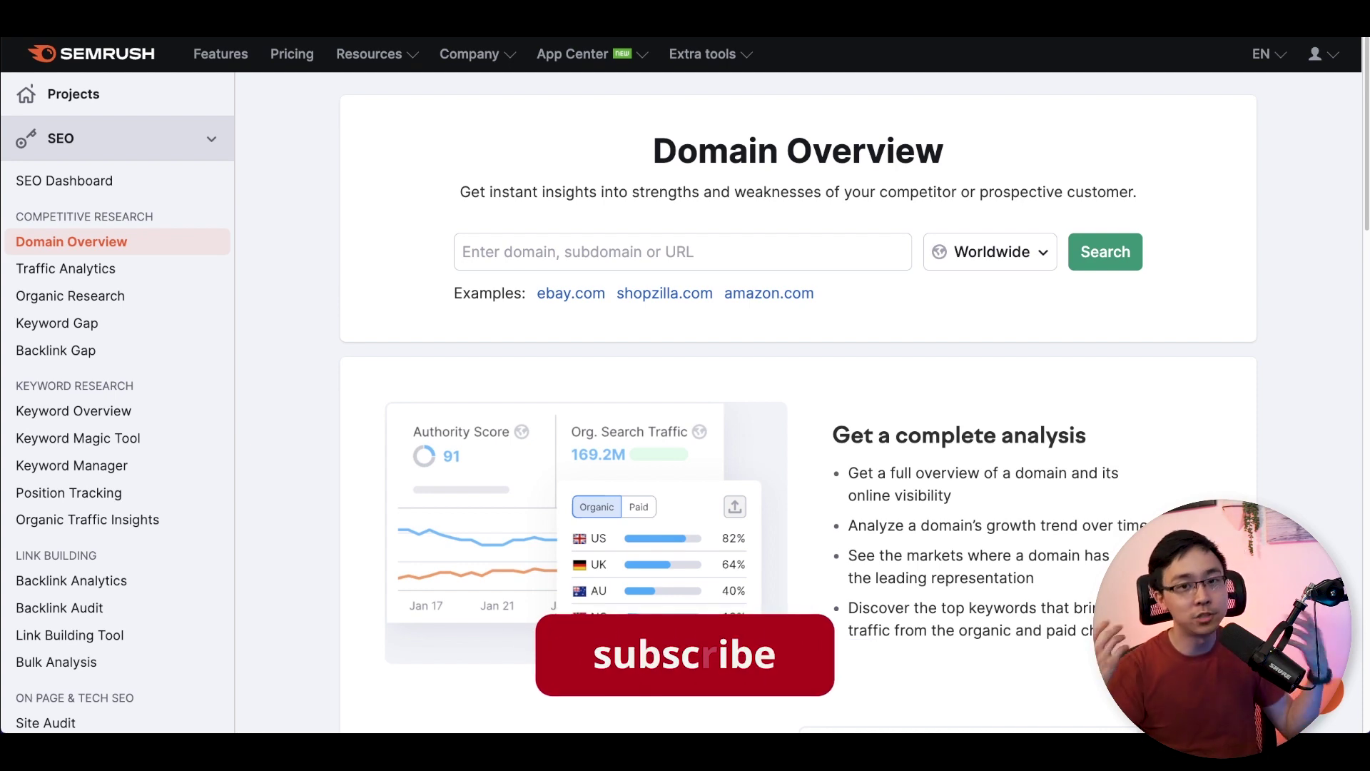
Step: Run a Domain Overview search for reddit.com
{"action": "left_click", "coordinate": [884, 260]}
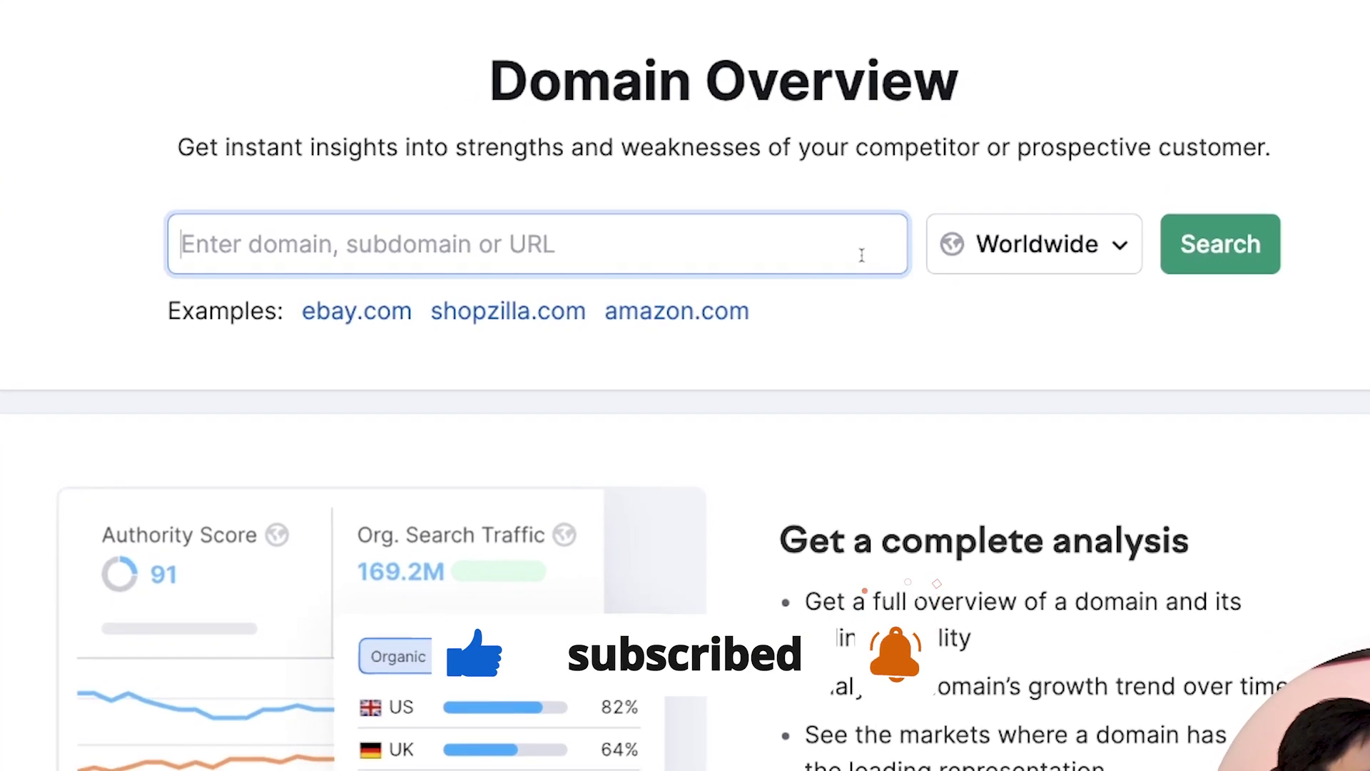
{"action": "type", "text": "reddit.com"}
{"action": "key", "text": "Return"}
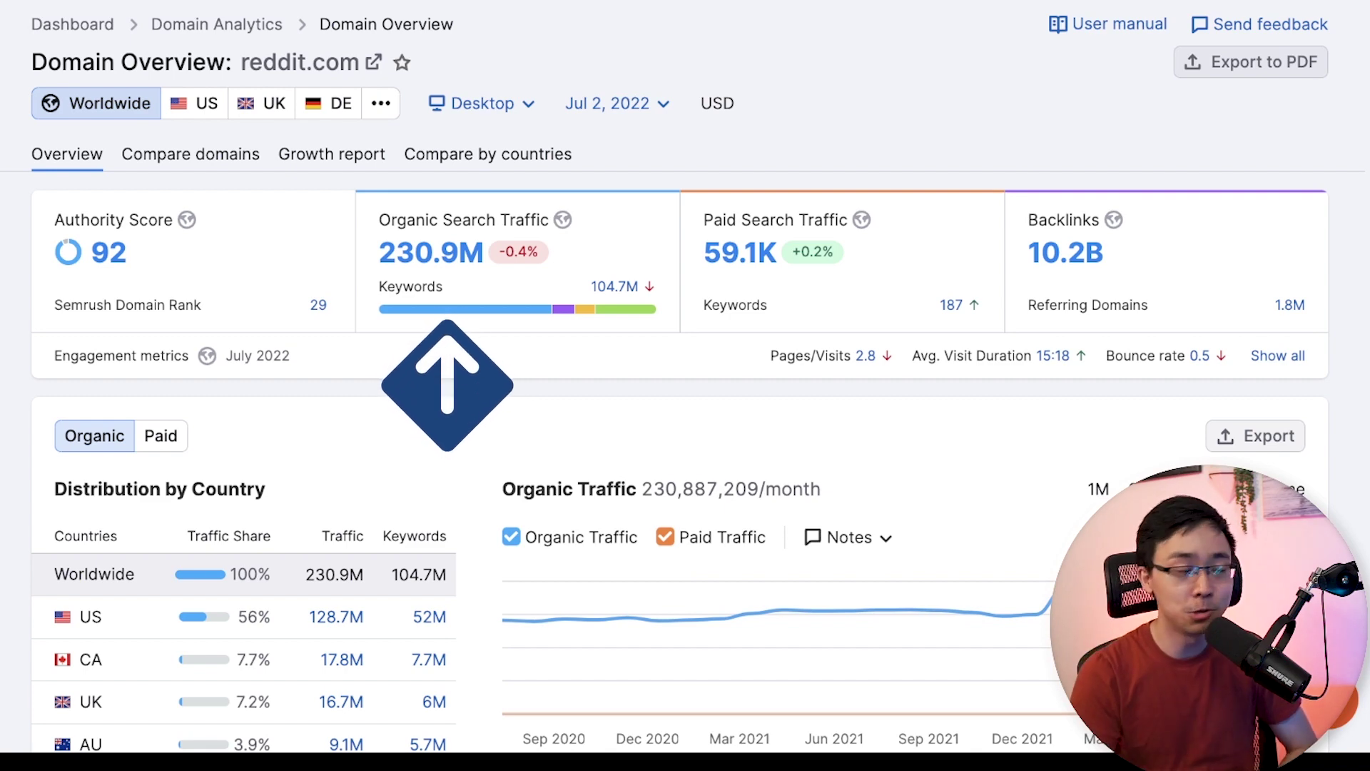
Step: Open reddit.com's organic keywords and filter to Words count greater than 3
{"action": "left_click", "coordinate": [467, 253]}
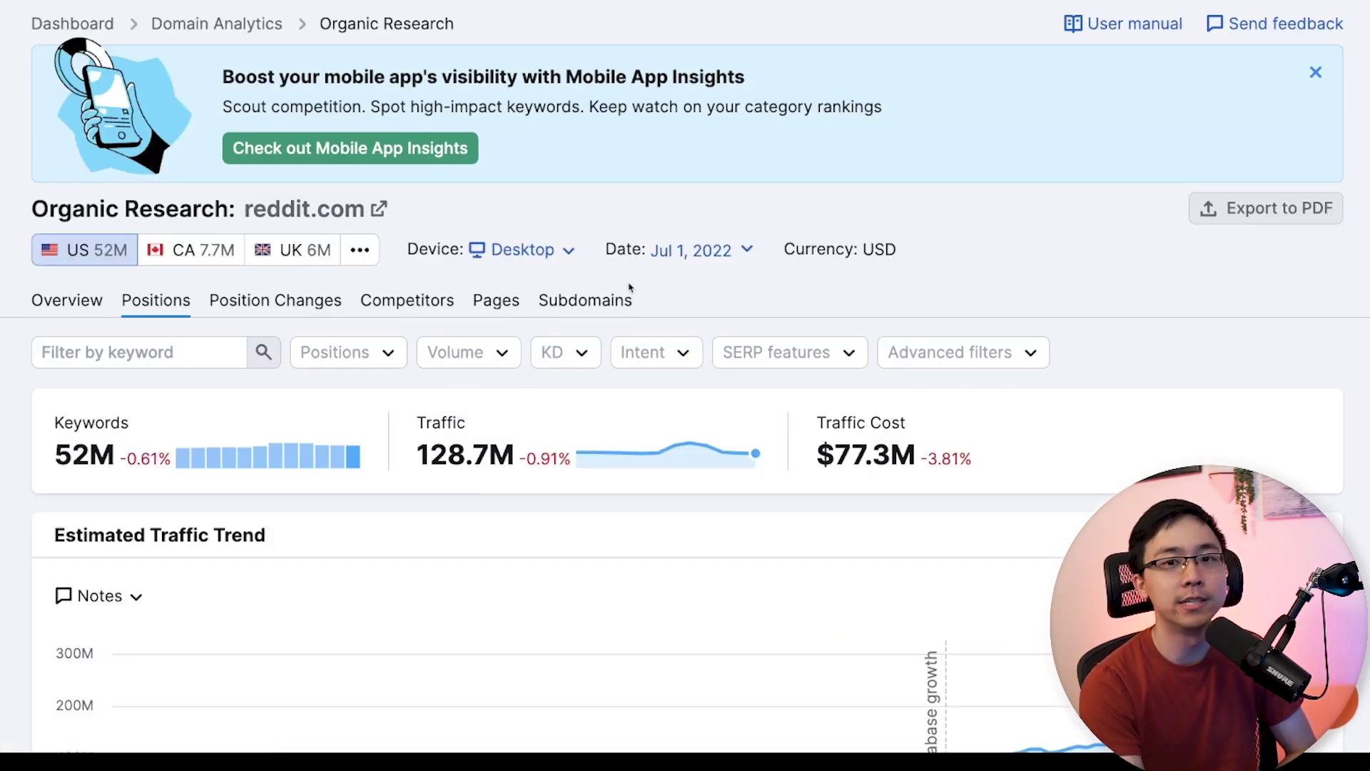
{"action": "scroll", "coordinate": [628, 285], "scroll_direction": "down", "scroll_amount": 1}
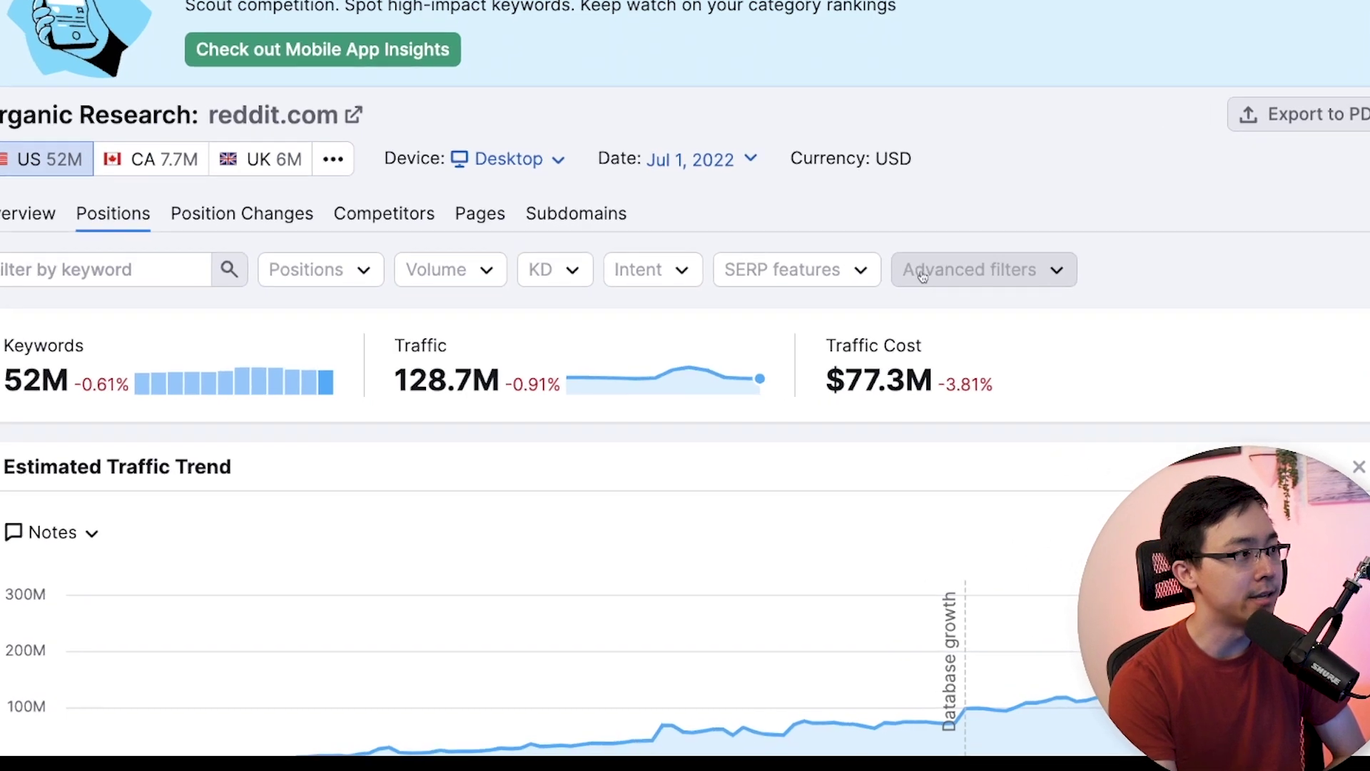
{"action": "left_click", "coordinate": [922, 277]}
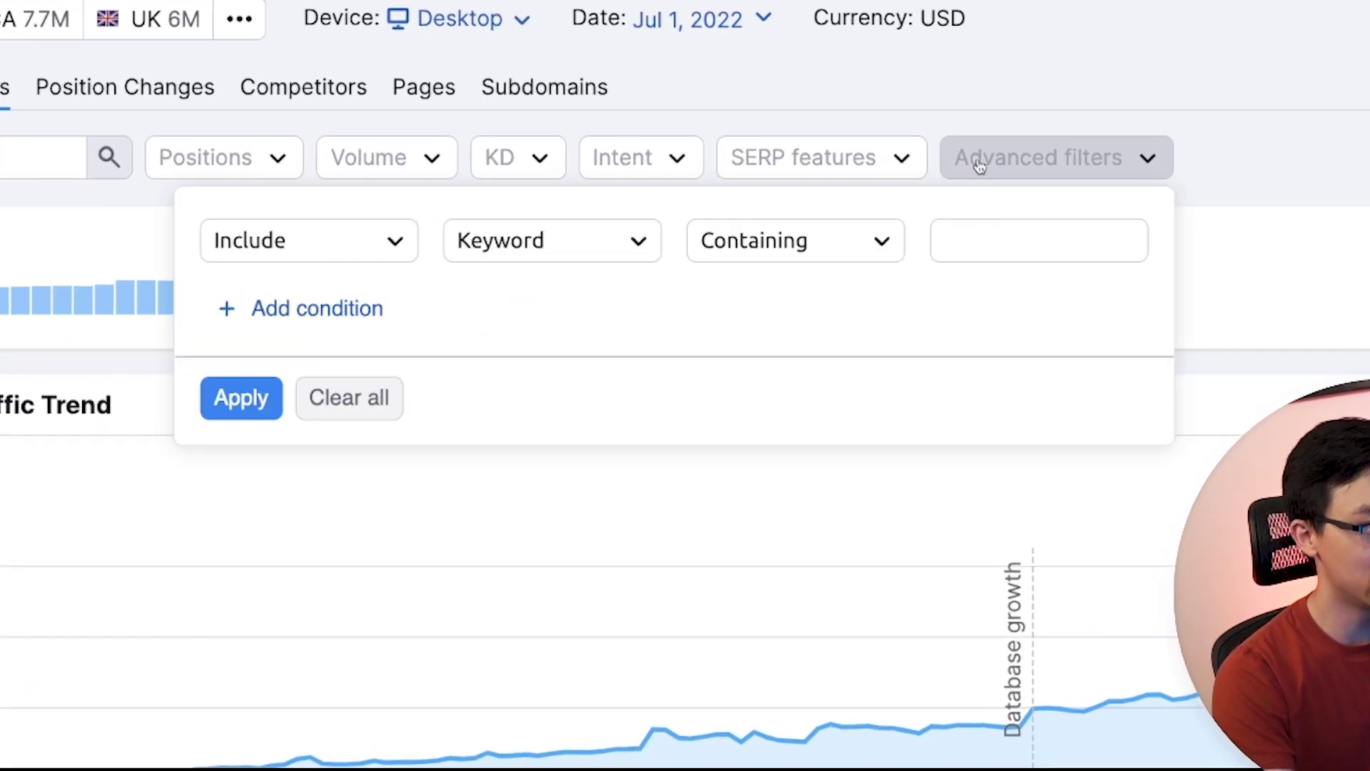
{"action": "left_click", "coordinate": [593, 340]}
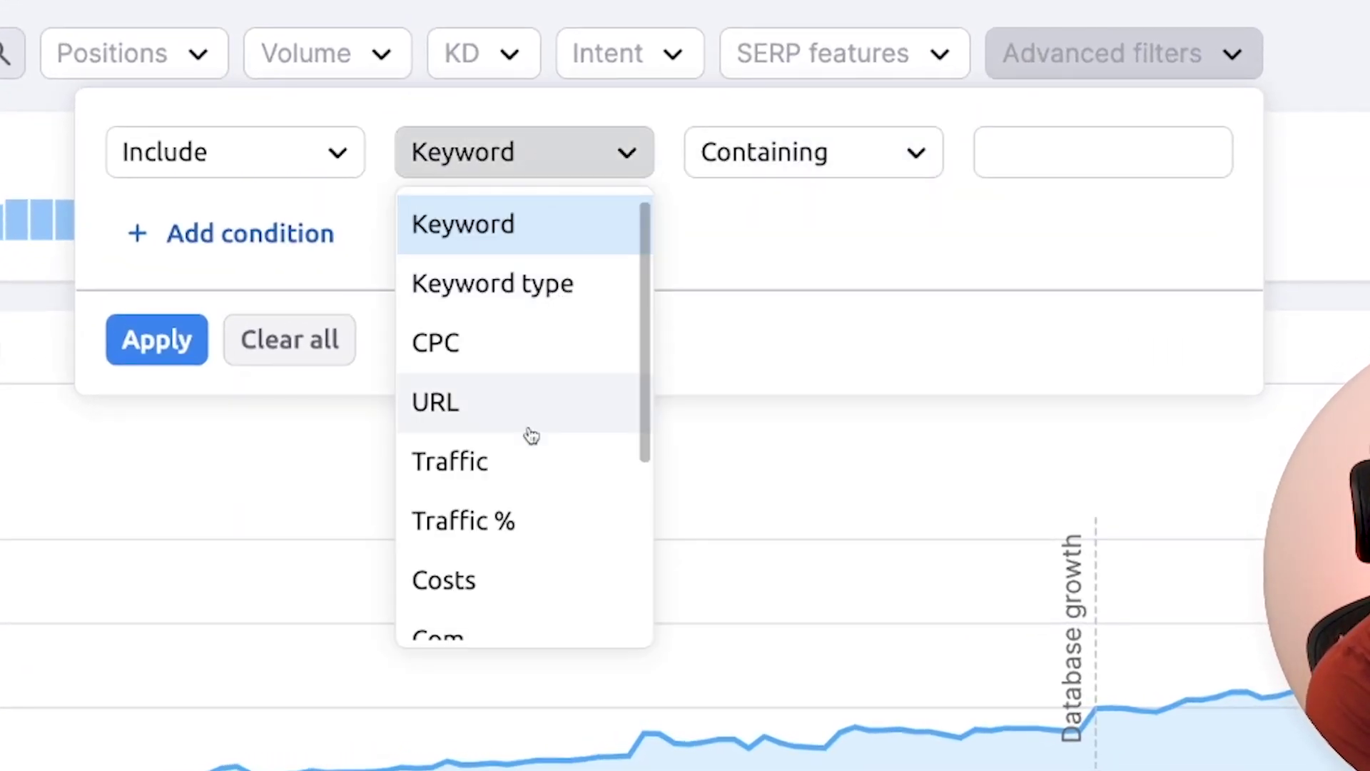
{"action": "scroll", "coordinate": [528, 442], "scroll_direction": "down", "scroll_amount": 3}
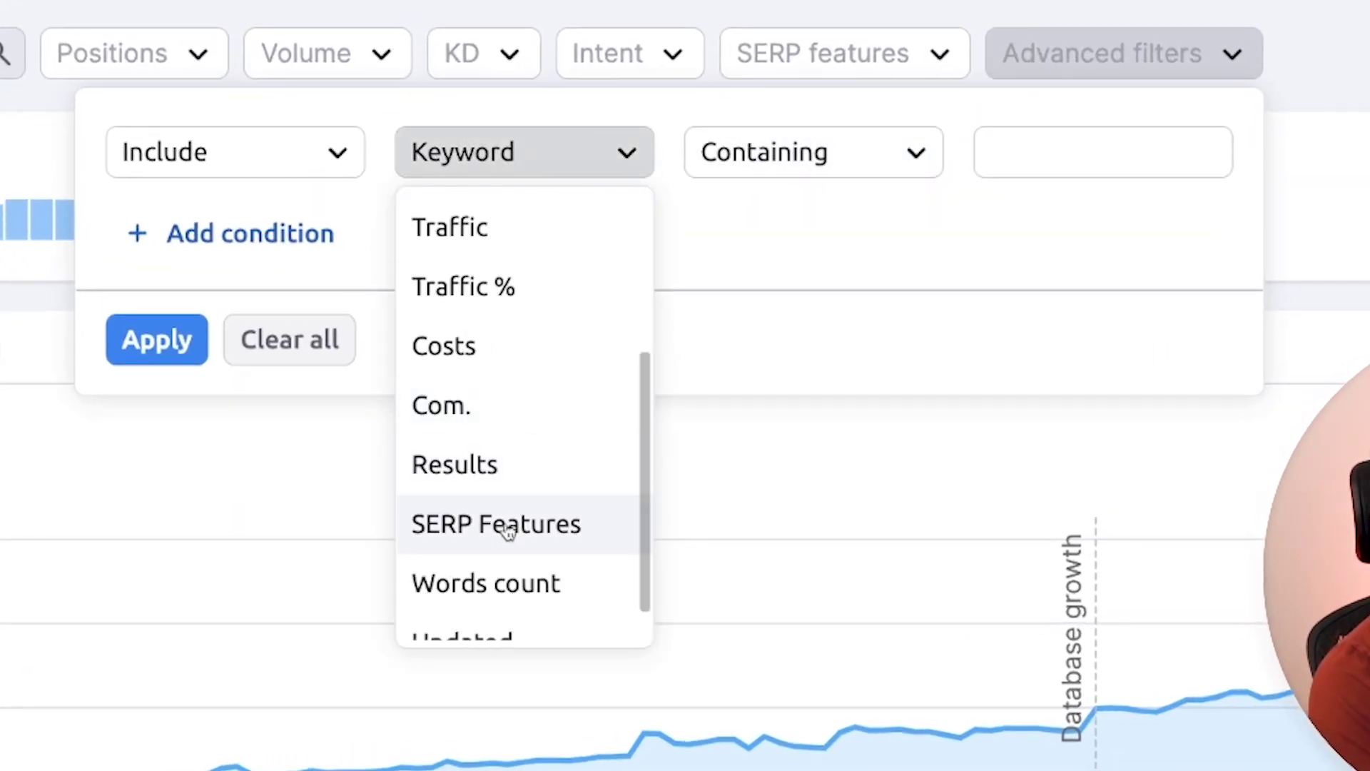
{"action": "left_click", "coordinate": [521, 578]}
{"action": "left_click", "coordinate": [820, 291]}
{"action": "type", "text": "3"}
{"action": "key", "text": "Return"}
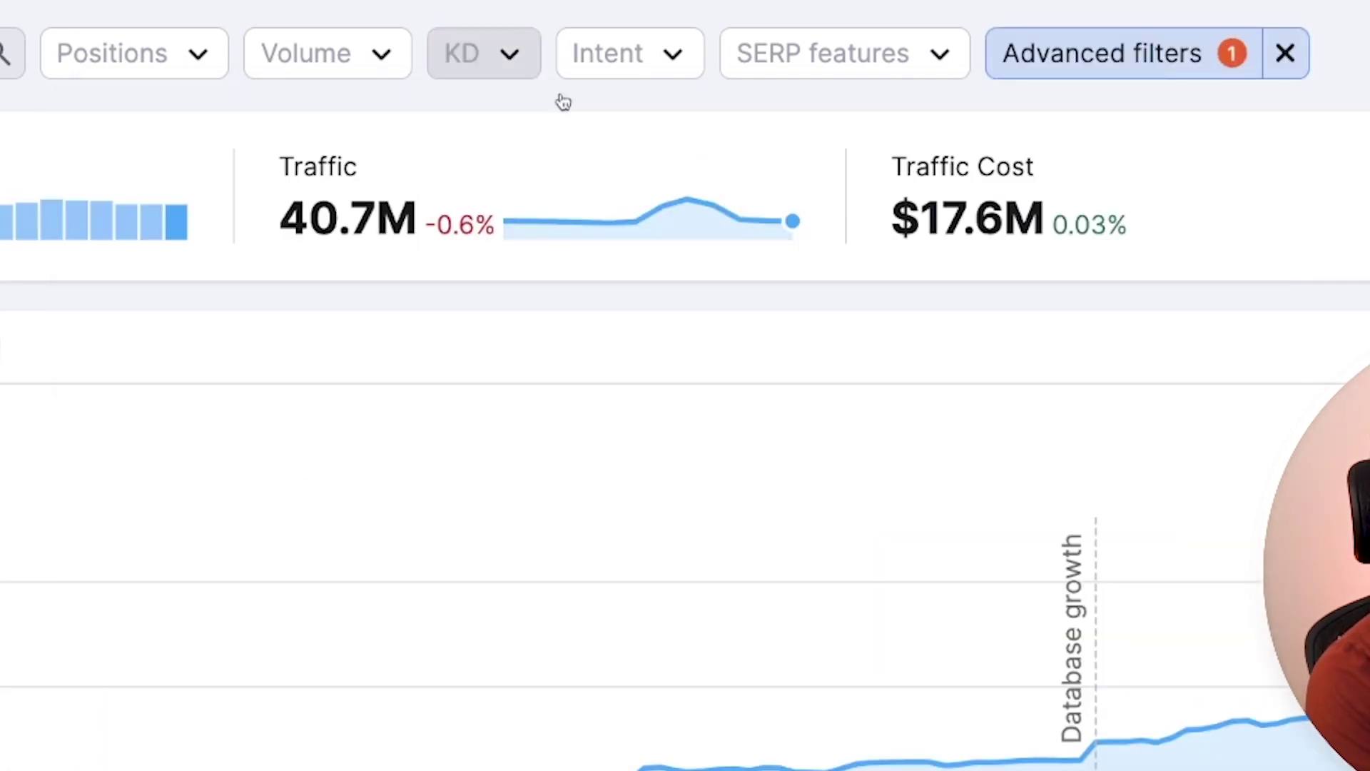
Step: Limit keyword difficulty to a custom range of 0–50%
{"action": "left_click", "coordinate": [509, 75]}
{"action": "left_click", "coordinate": [511, 77]}
{"action": "left_click", "coordinate": [514, 84]}
{"action": "left_click", "coordinate": [694, 557]}
{"action": "type", "text": "50"}
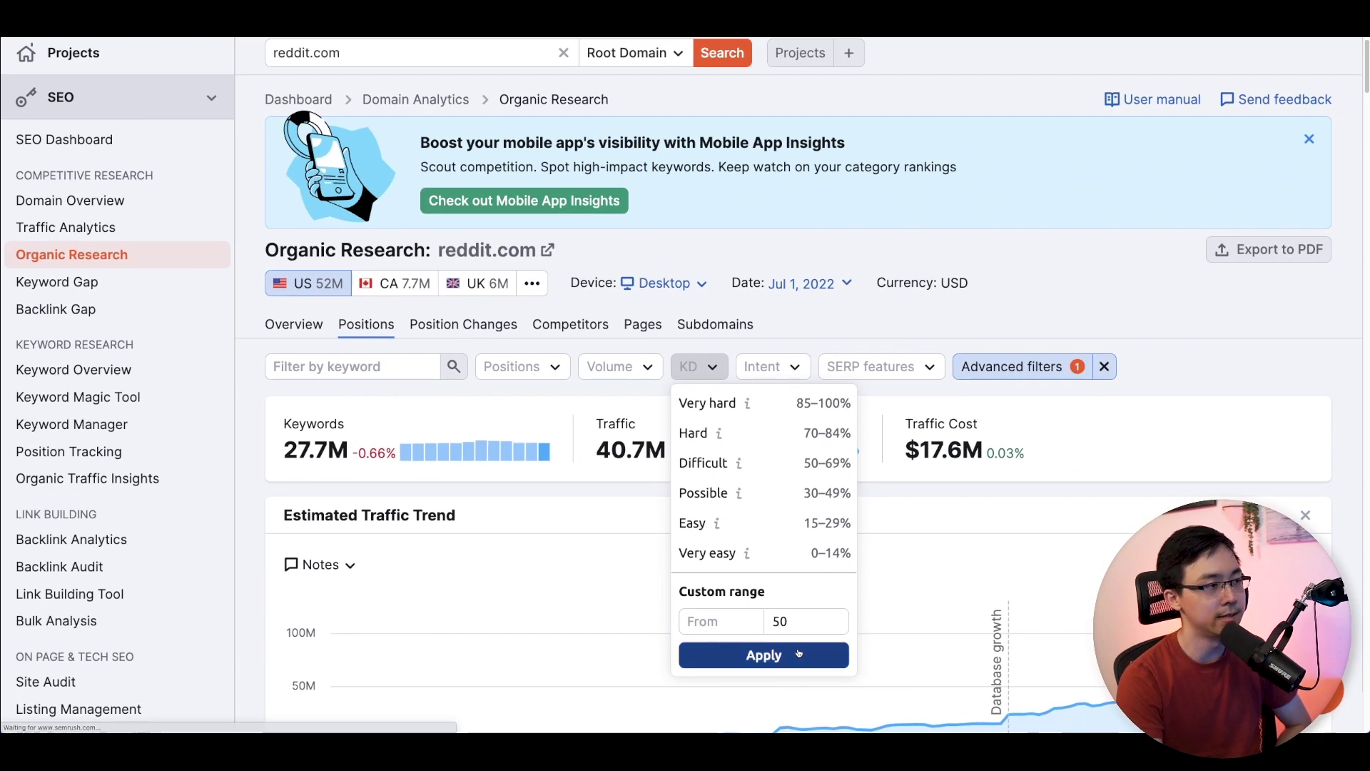
{"action": "left_click", "coordinate": [746, 633]}
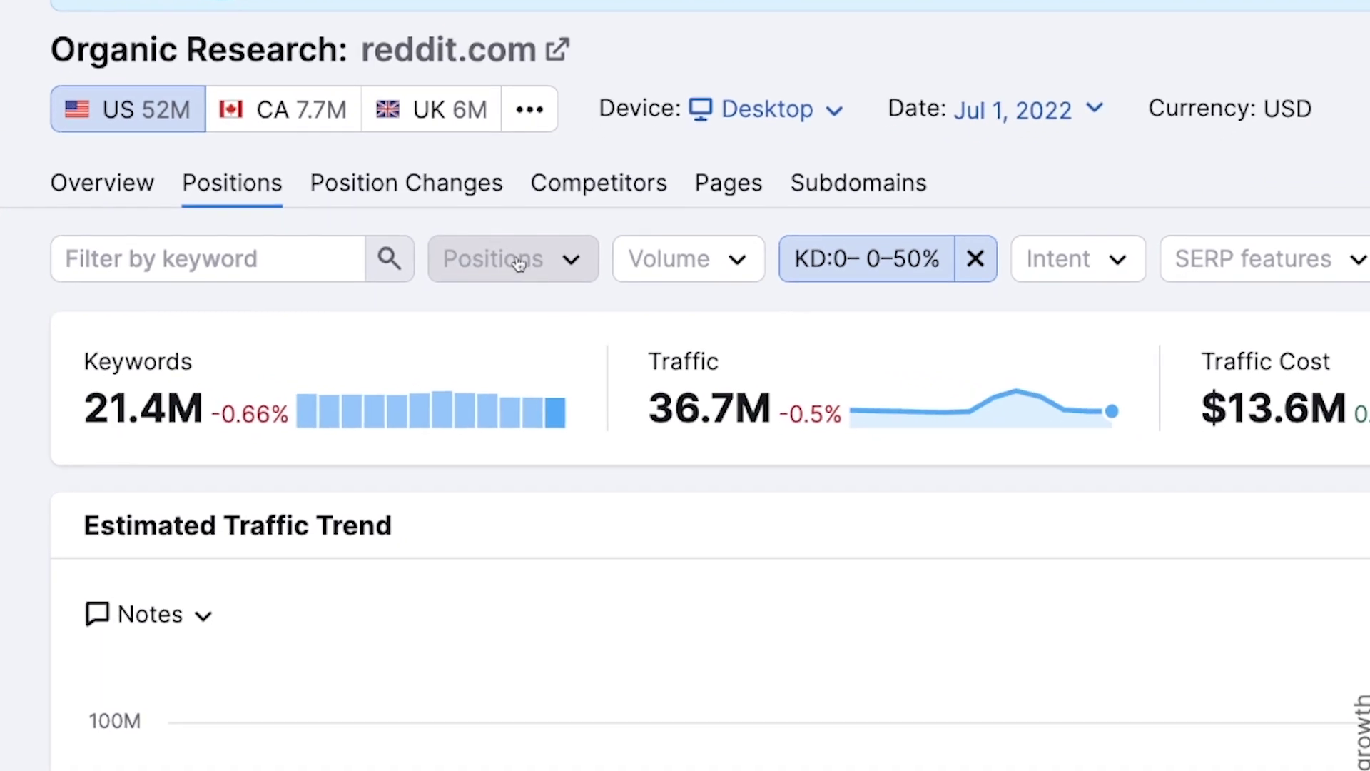
Step: Set a custom Positions range ending at 5, keeping ranks 1–5
{"action": "left_click", "coordinate": [525, 368]}
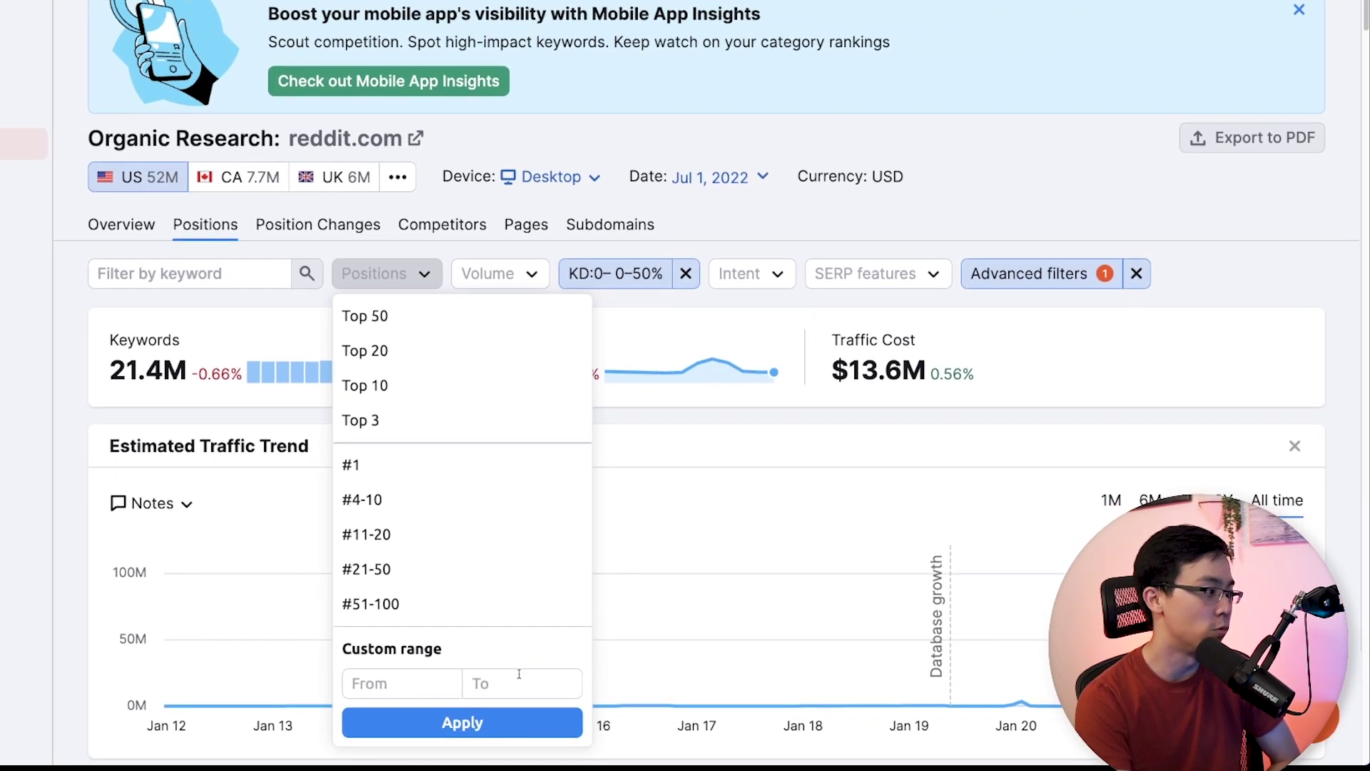
{"action": "left_click", "coordinate": [519, 673]}
{"action": "type", "text": "5"}
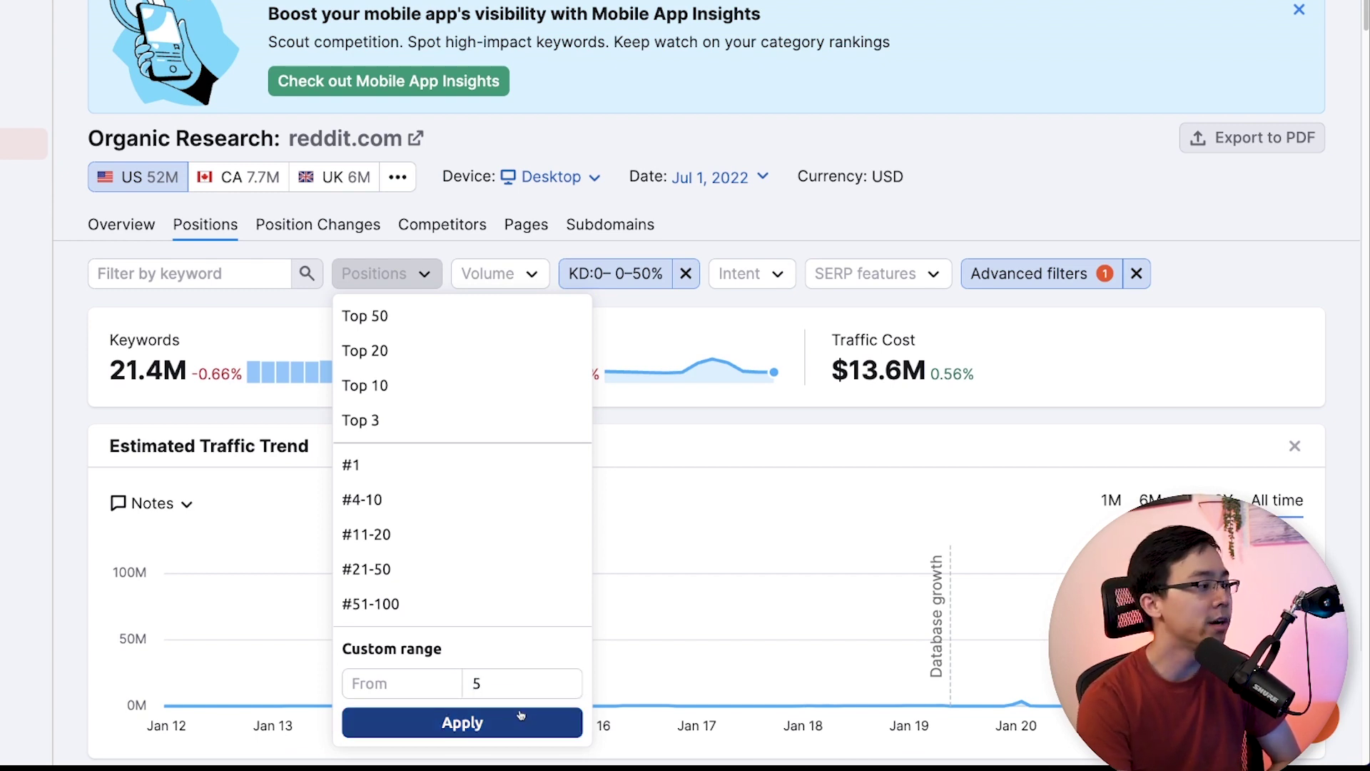
{"action": "left_click", "coordinate": [520, 723]}
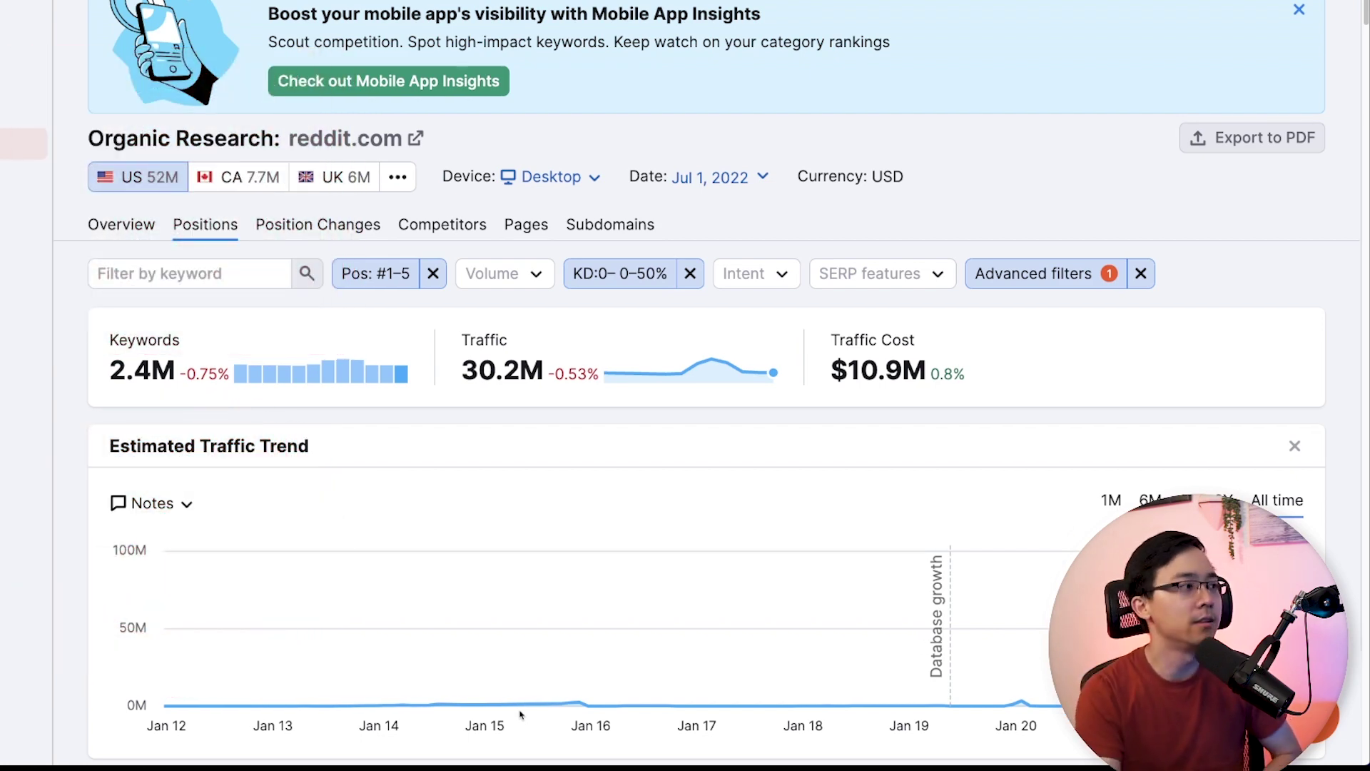
Step: Filter keywords by 'soccer' and add an Exclude condition for keywords containing 'reddit'
{"action": "left_click", "coordinate": [230, 274]}
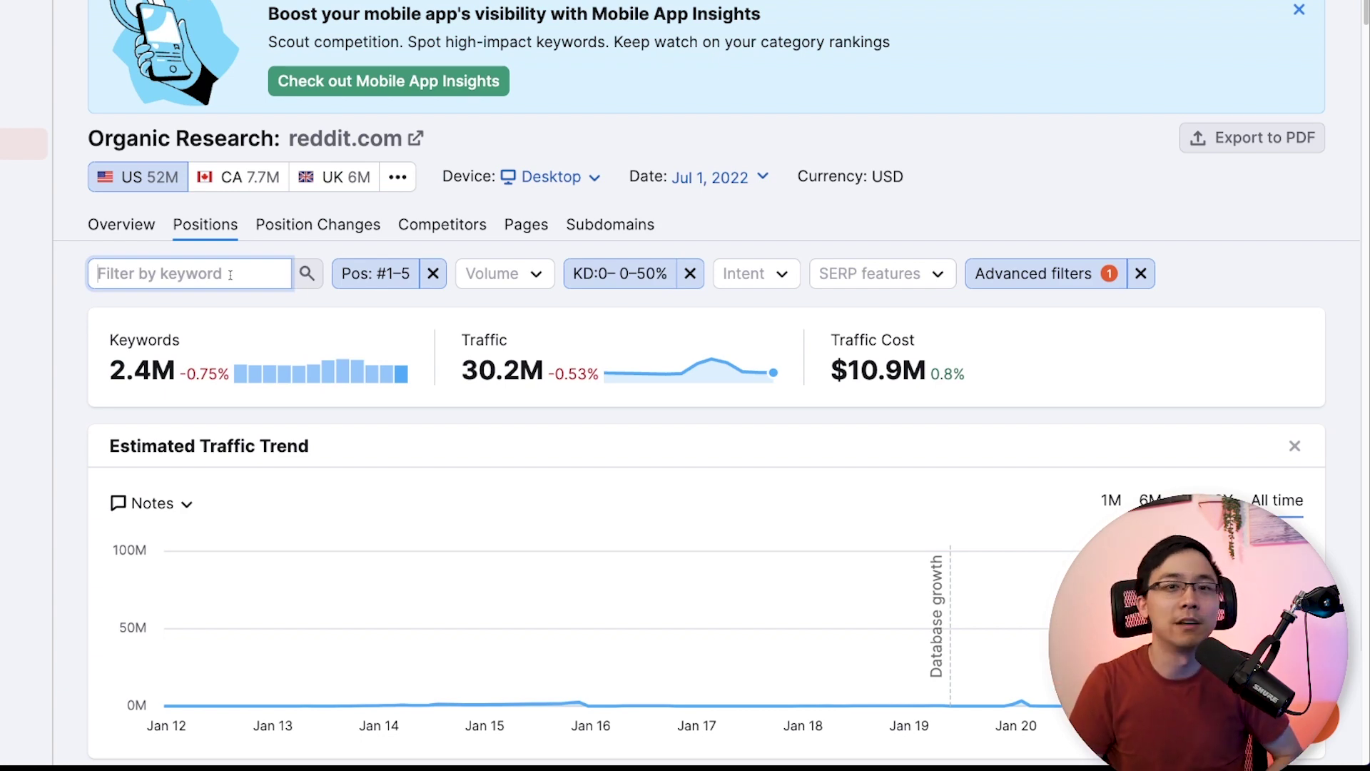
{"action": "type", "text": "soccer"}
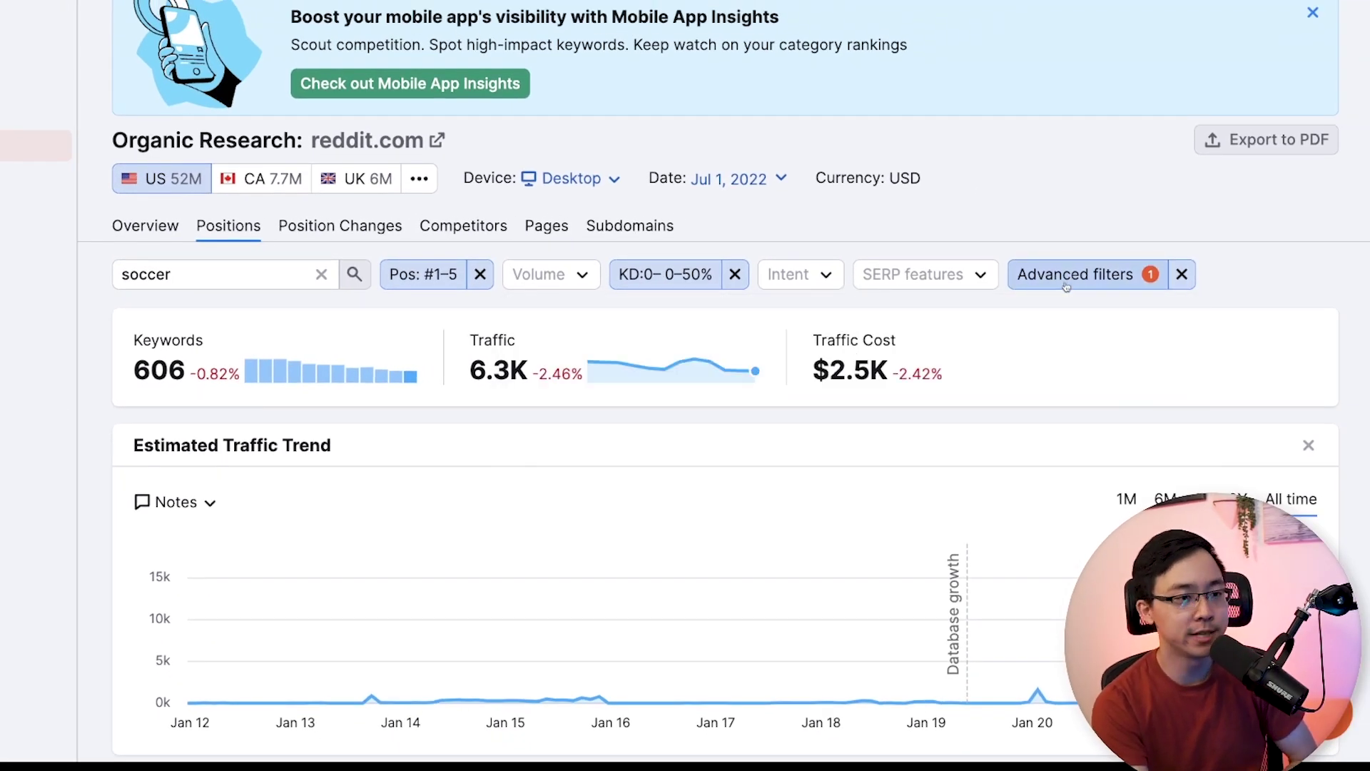
{"action": "left_click", "coordinate": [1043, 278]}
{"action": "left_click", "coordinate": [607, 378]}
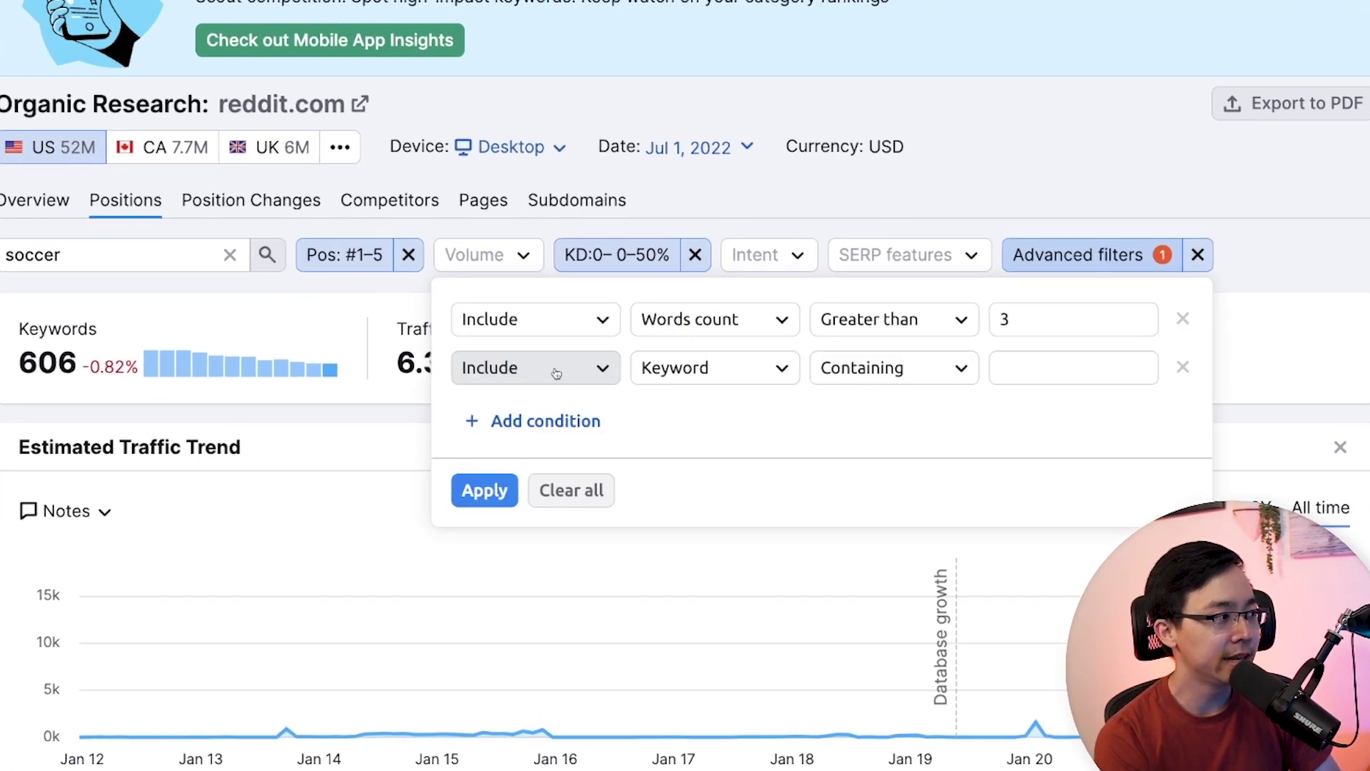
{"action": "left_click", "coordinate": [612, 383]}
{"action": "left_click", "coordinate": [429, 457]}
{"action": "left_click", "coordinate": [1111, 359]}
{"action": "type", "text": "reddit"}
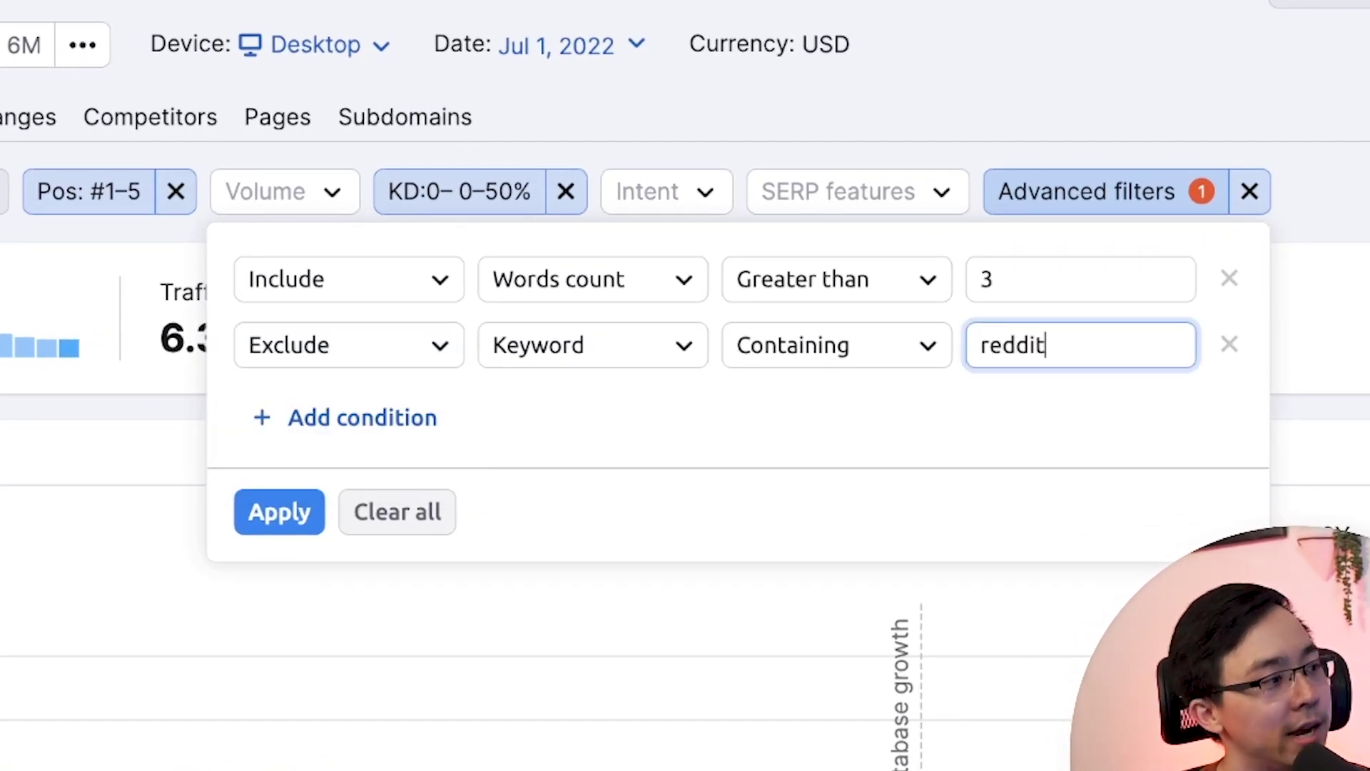
{"action": "left_click", "coordinate": [259, 525]}
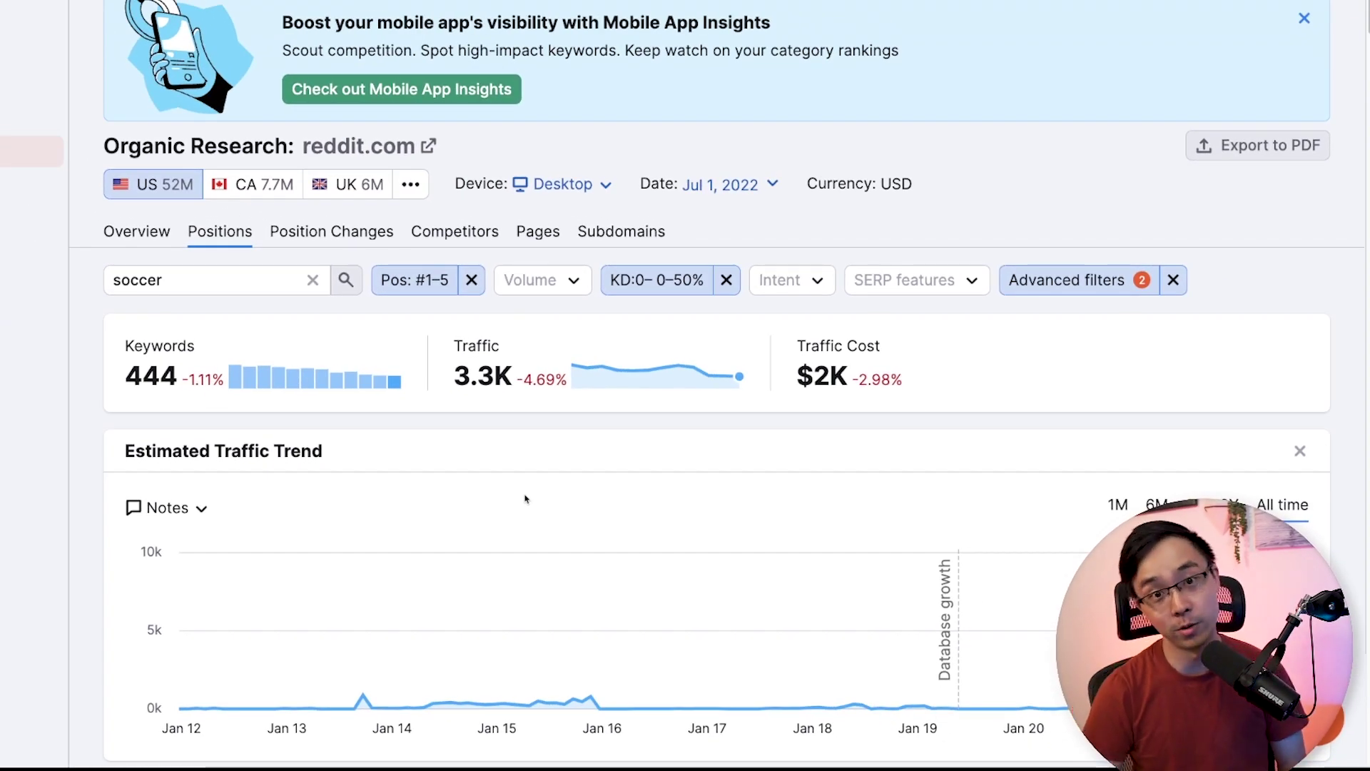
Step: Export all 444 Organic Search Positions keywords as a CSV file
{"action": "scroll", "coordinate": [526, 498], "scroll_direction": "down", "scroll_amount": 1}
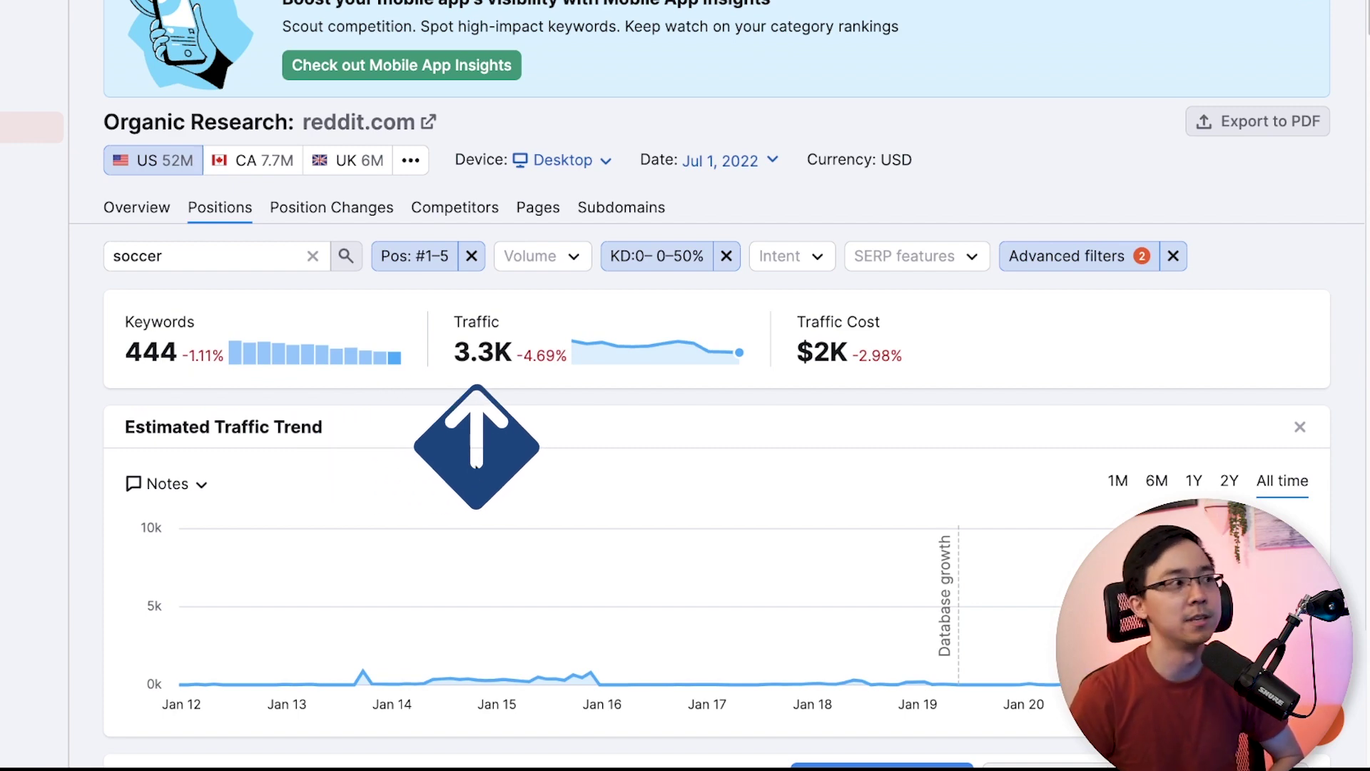
{"action": "scroll", "coordinate": [448, 490], "scroll_direction": "down", "scroll_amount": 2}
{"action": "scroll", "coordinate": [439, 491], "scroll_direction": "down", "scroll_amount": 8}
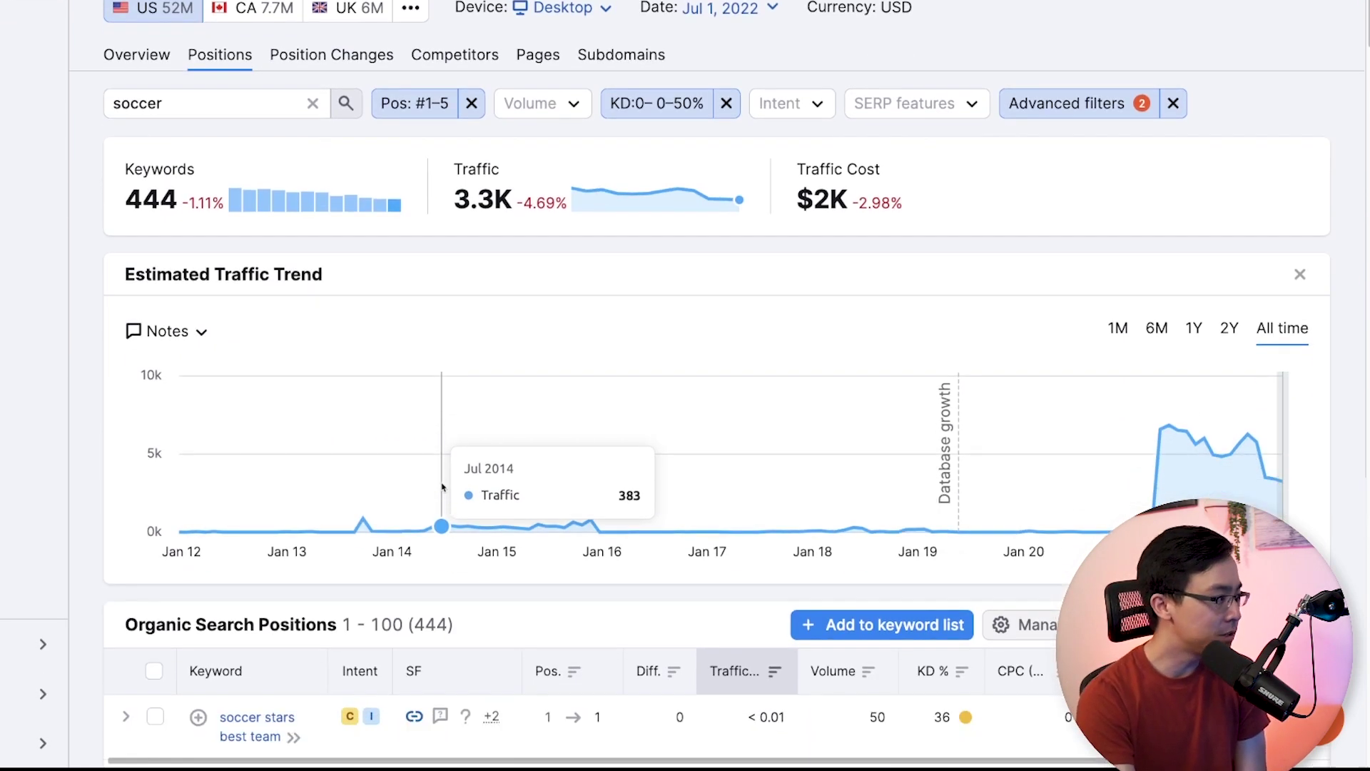
{"action": "scroll", "coordinate": [704, 351], "scroll_direction": "down", "scroll_amount": 1}
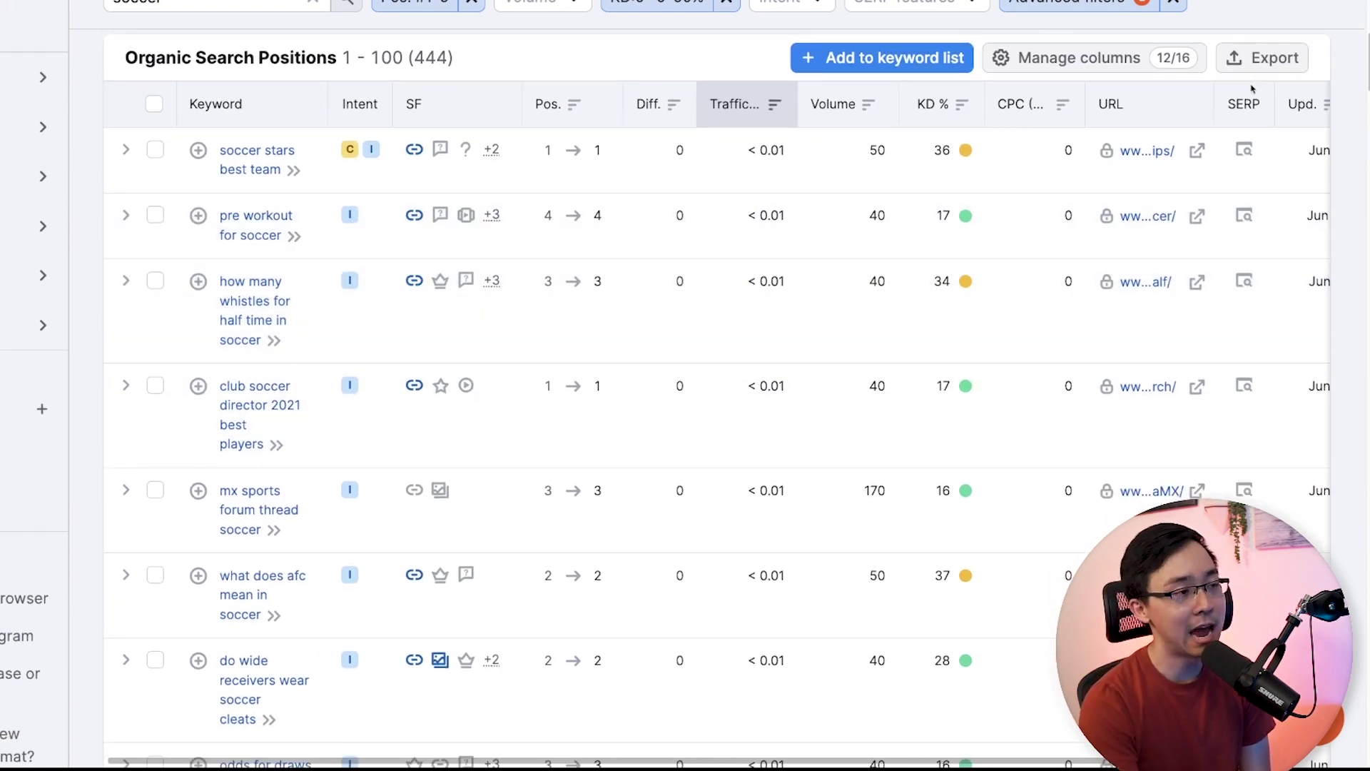
{"action": "left_click", "coordinate": [1262, 58]}
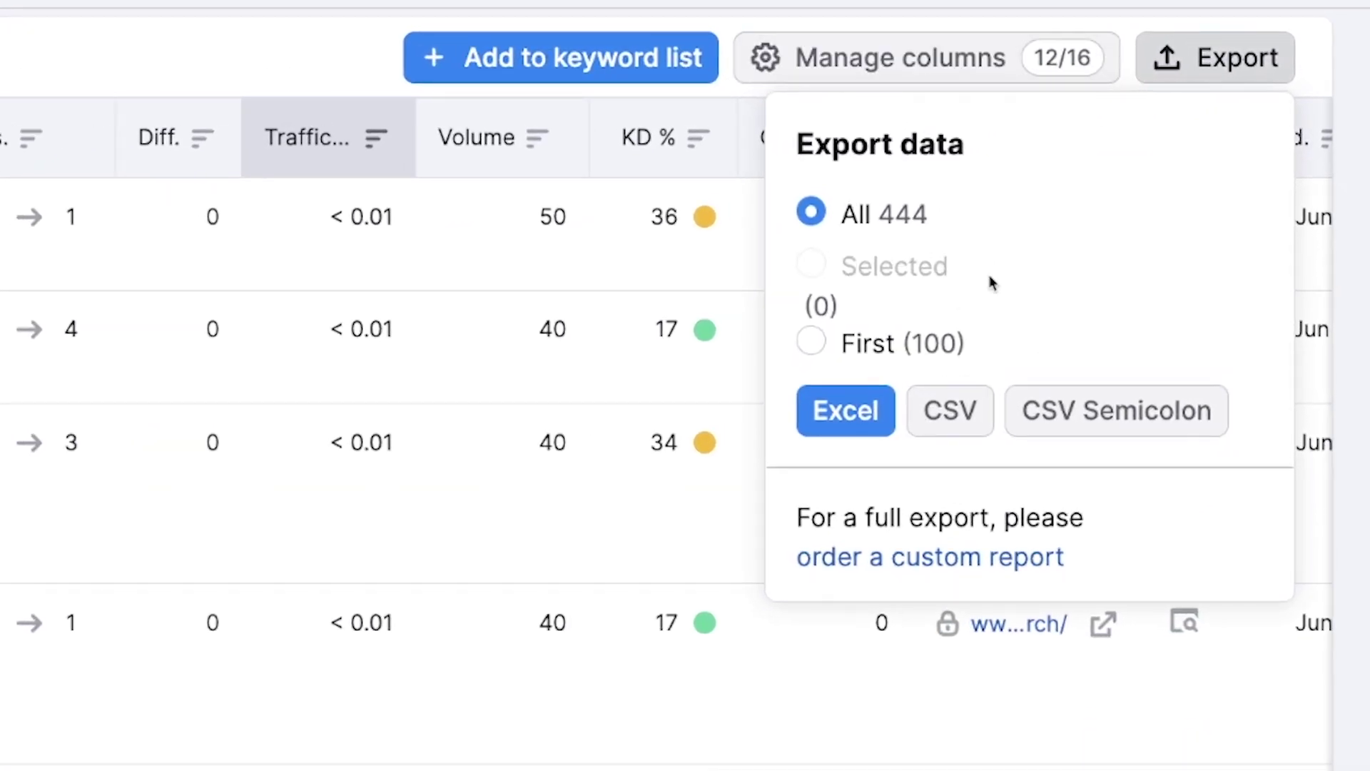
{"action": "left_click", "coordinate": [937, 399]}
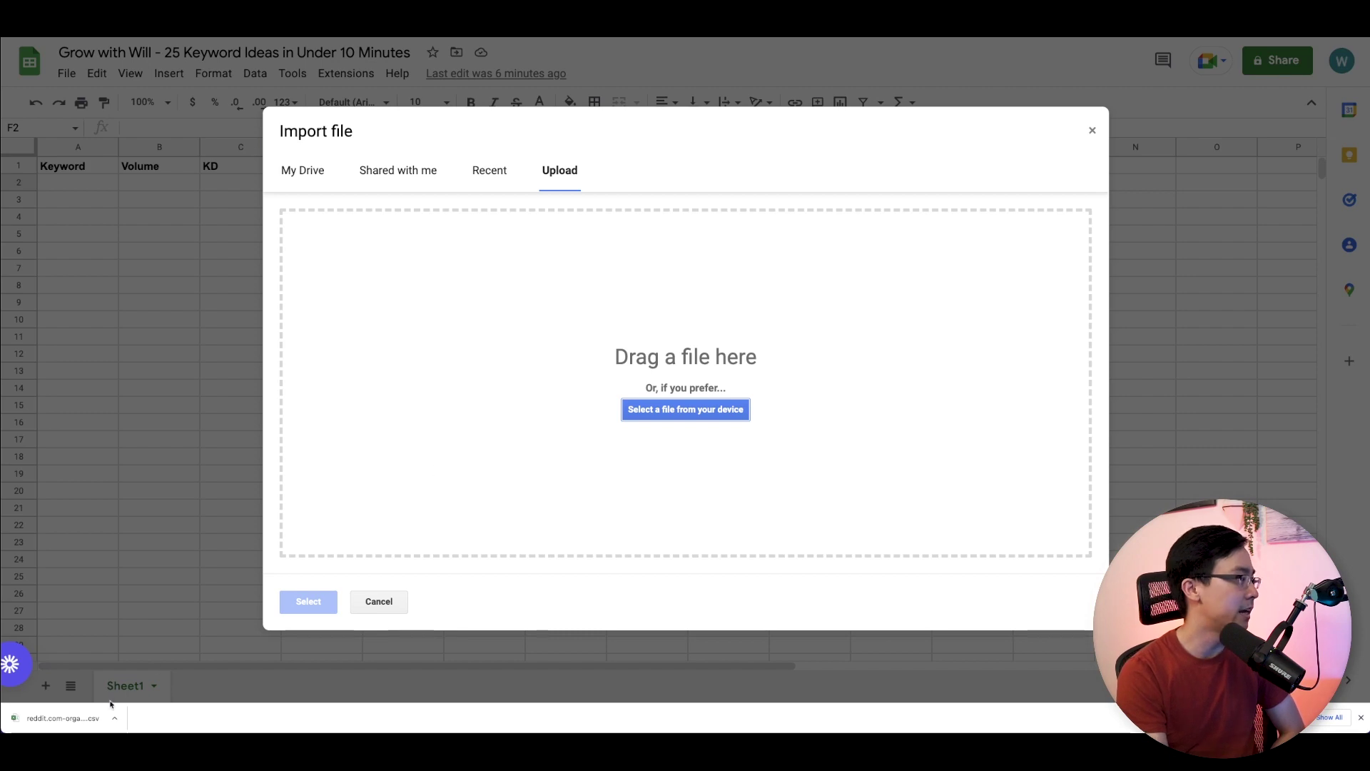
Step: Upload the reddit keywords CSV and import it with Replace current sheet
{"action": "left_click_drag", "start_coordinate": [107, 715], "coordinate": [474, 444]}
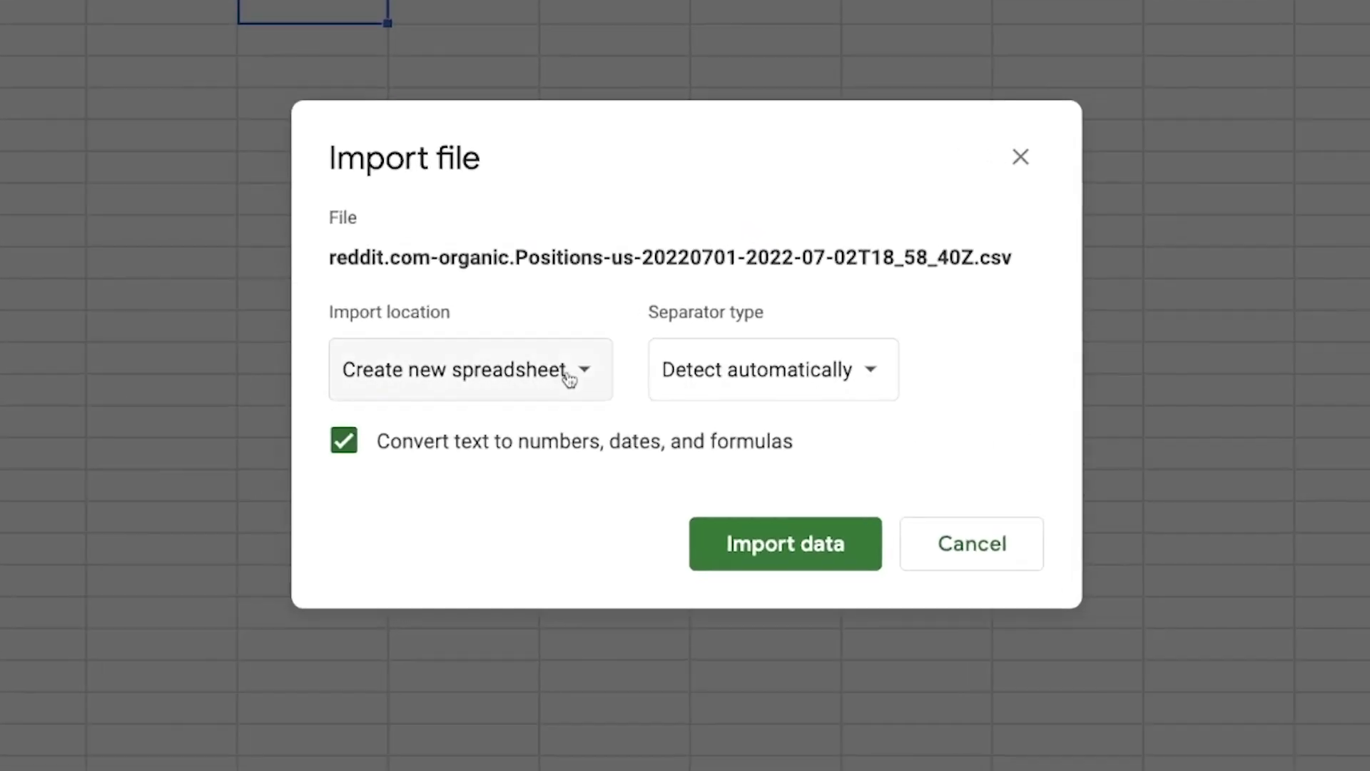
{"action": "left_click", "coordinate": [565, 376]}
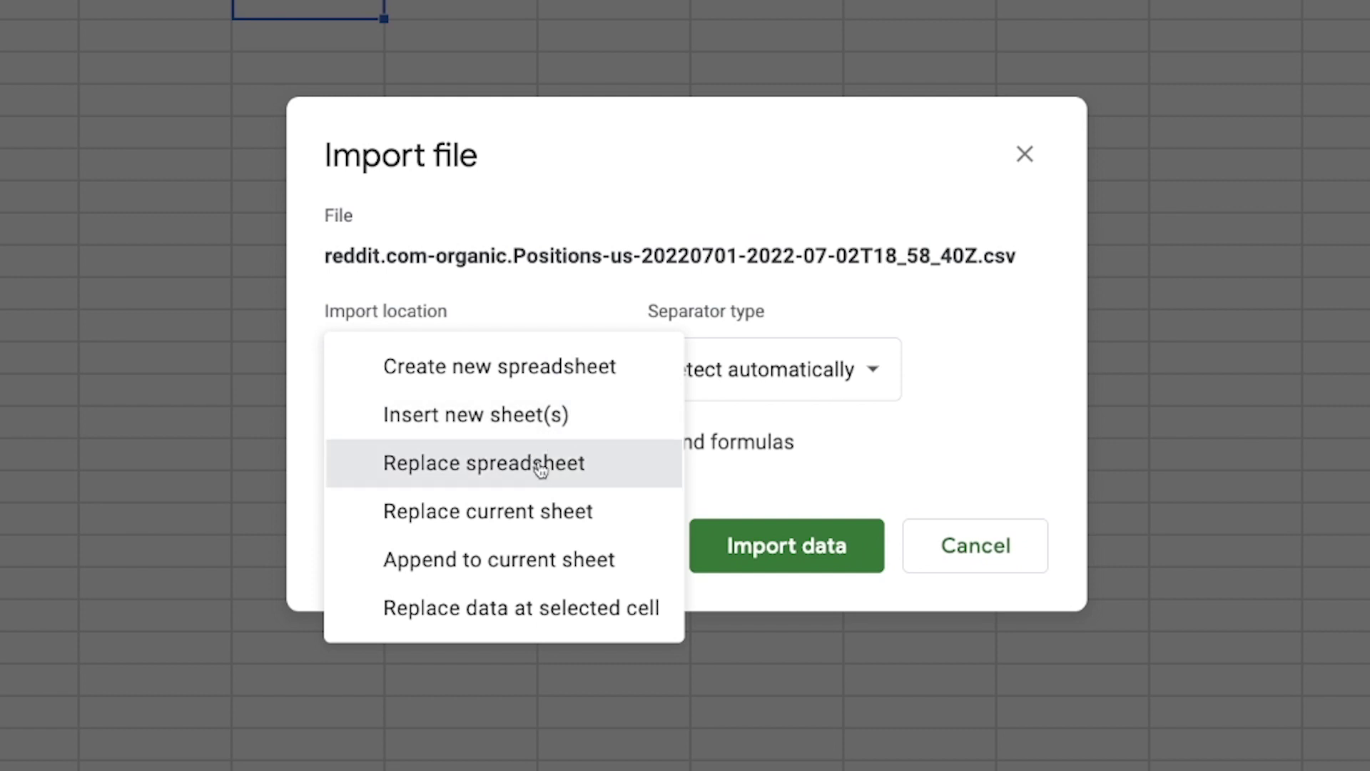
{"action": "left_click", "coordinate": [540, 467]}
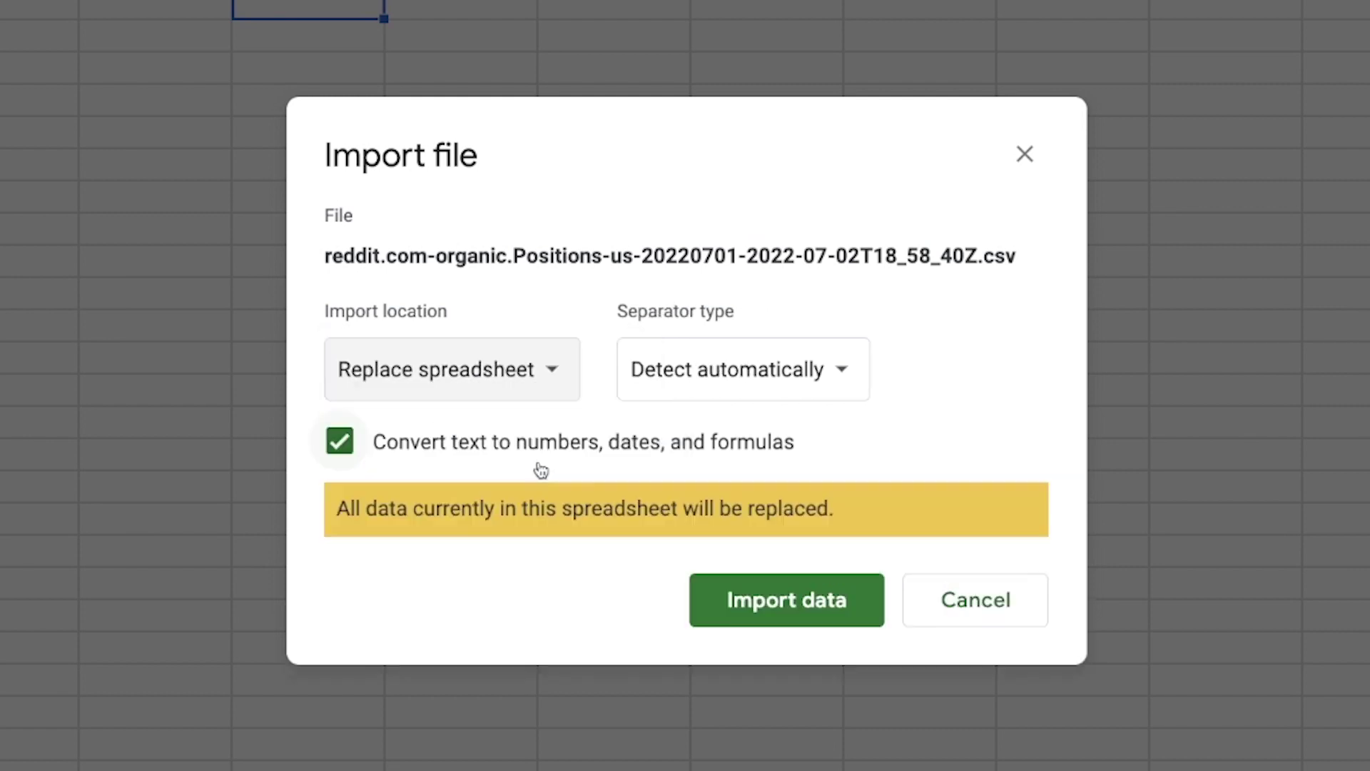
{"action": "left_click", "coordinate": [542, 366]}
{"action": "left_click", "coordinate": [540, 415]}
{"action": "left_click", "coordinate": [788, 571]}
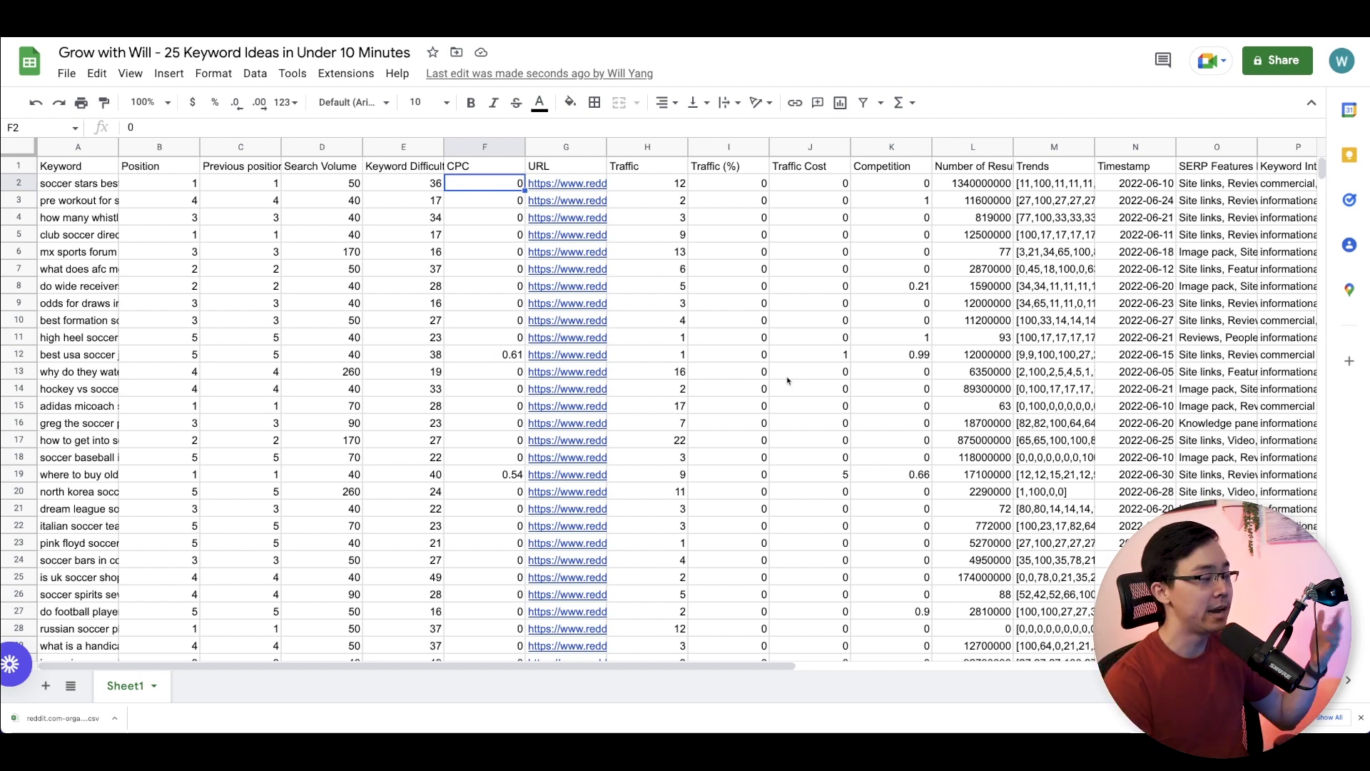
Step: Widen the Keyword column and add a filter to the imported table
{"action": "double_click", "coordinate": [118, 147]}
{"action": "left_click", "coordinate": [476, 183]}
{"action": "left_click", "coordinate": [467, 166]}
{"action": "left_click", "coordinate": [255, 74]}
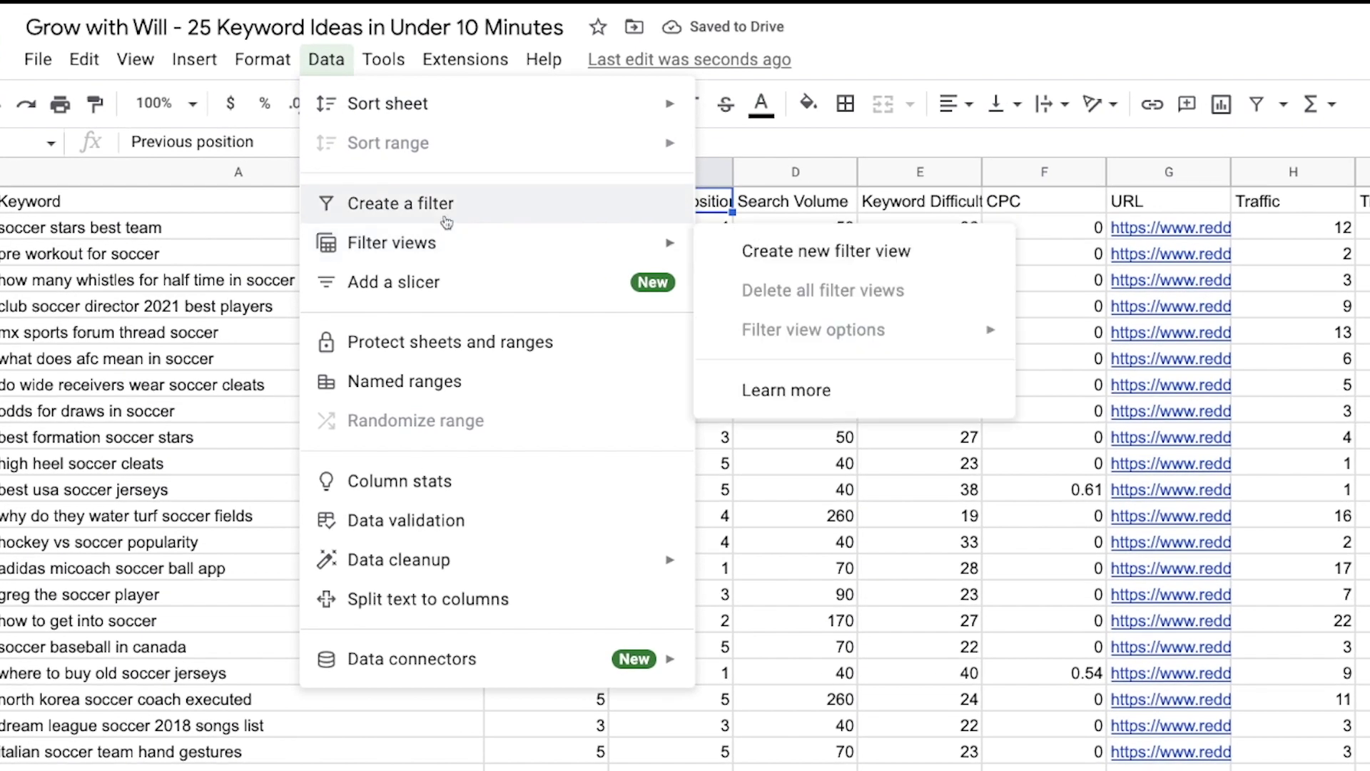
{"action": "left_click", "coordinate": [459, 216]}
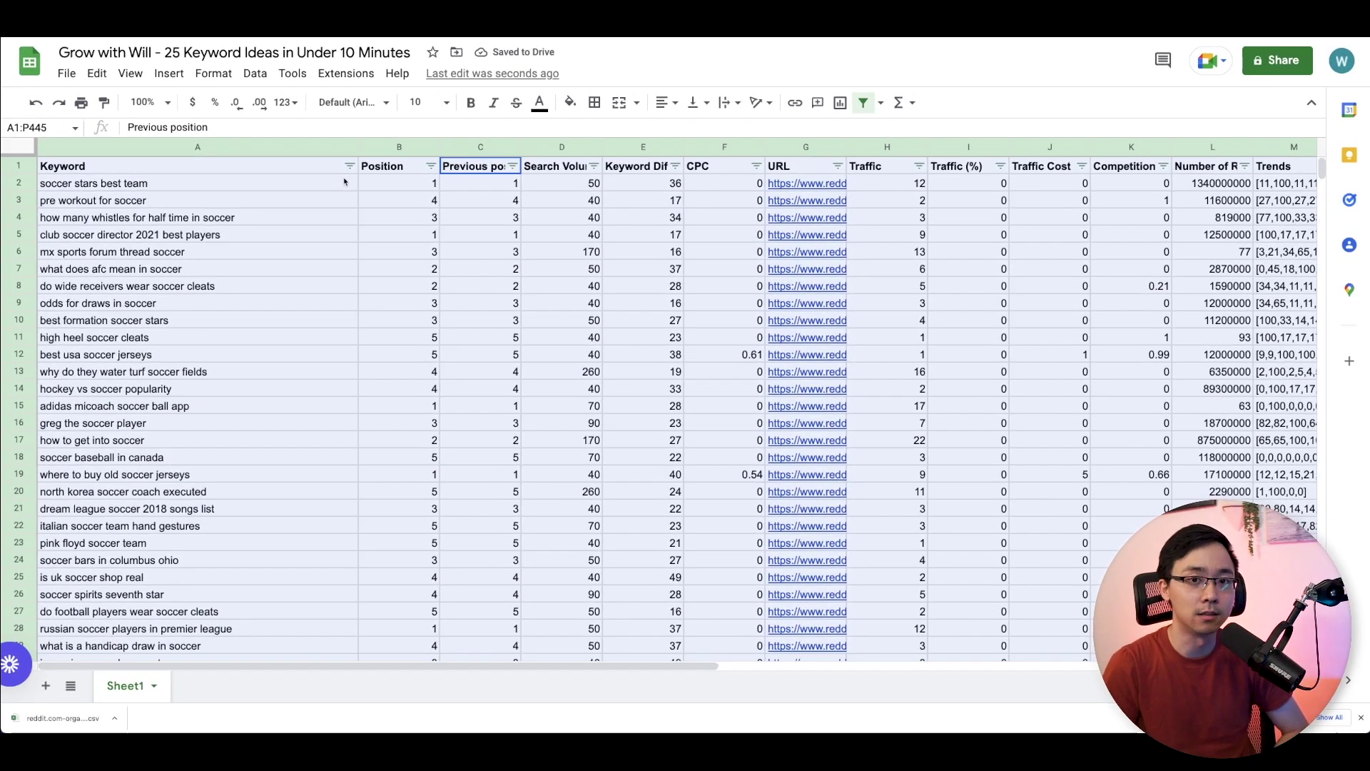
{"action": "left_click", "coordinate": [571, 169]}
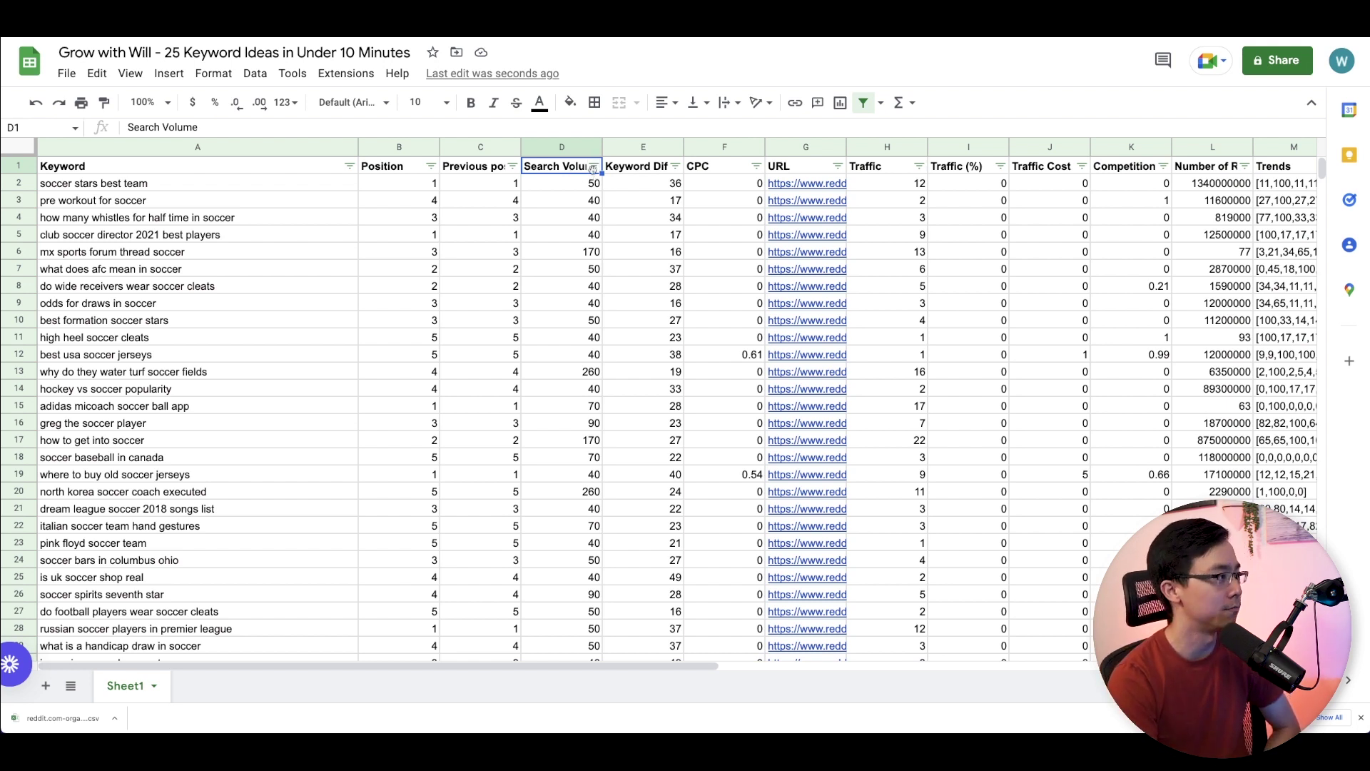
Step: Filter Search Volume by the condition Greater than 100
{"action": "left_click", "coordinate": [593, 166]}
{"action": "left_click", "coordinate": [385, 314]}
{"action": "left_click", "coordinate": [421, 343]}
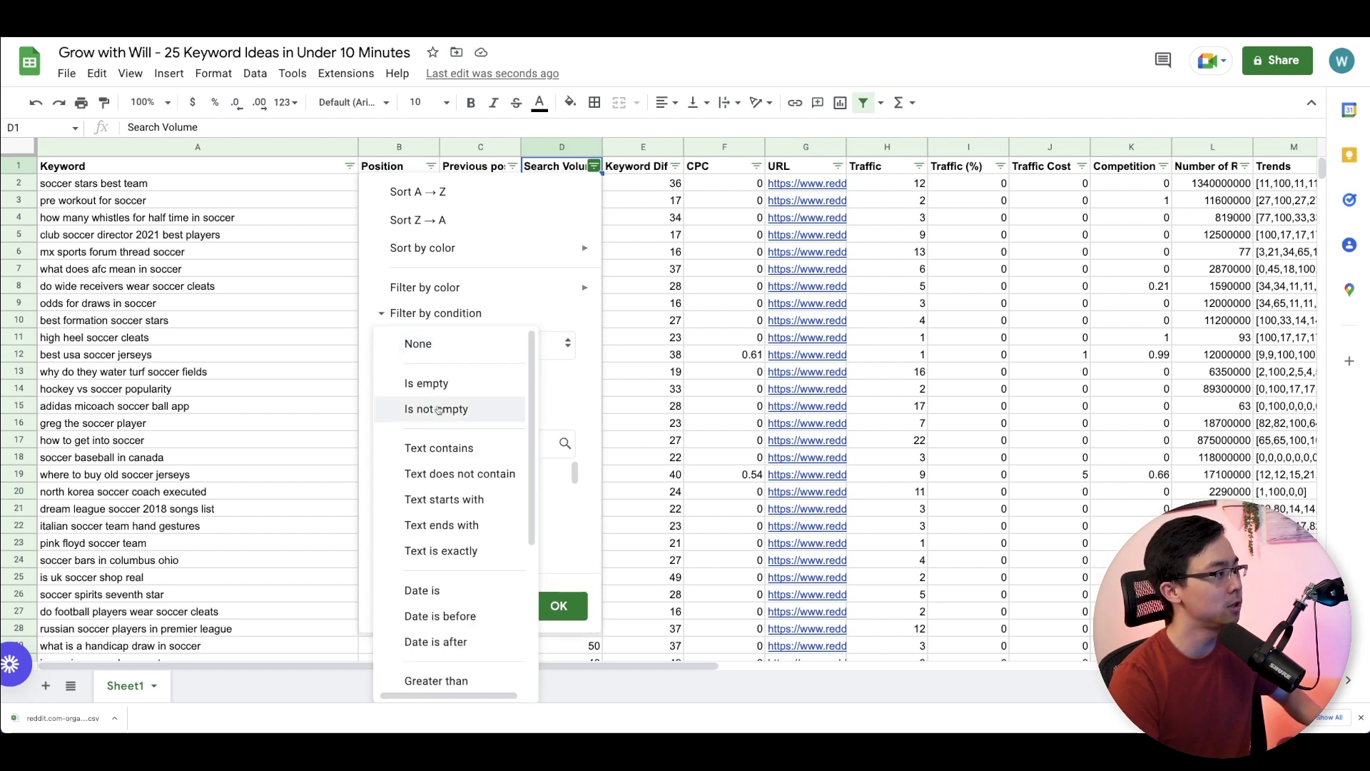
{"action": "scroll", "coordinate": [454, 578], "scroll_direction": "down", "scroll_amount": 3}
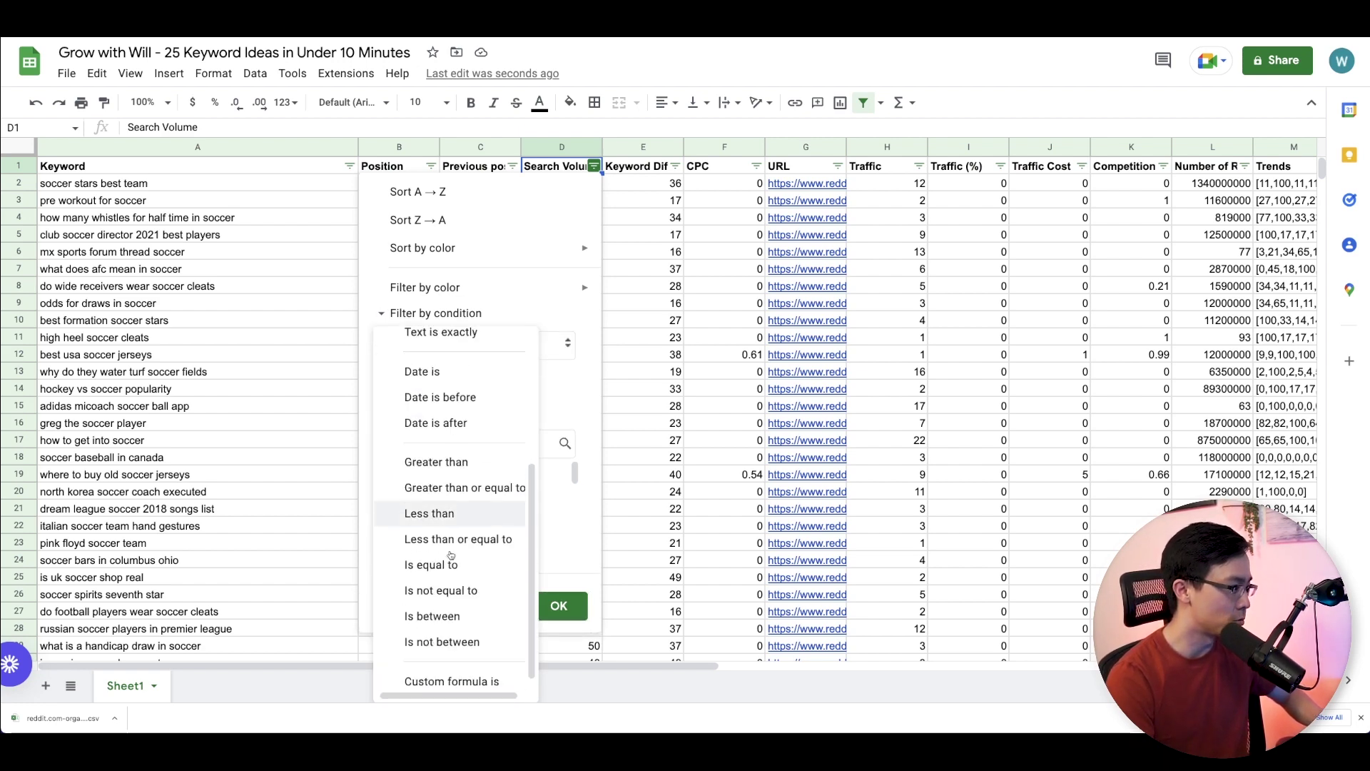
{"action": "left_click", "coordinate": [428, 459]}
{"action": "type", "text": "100"}
{"action": "key", "text": "Return"}
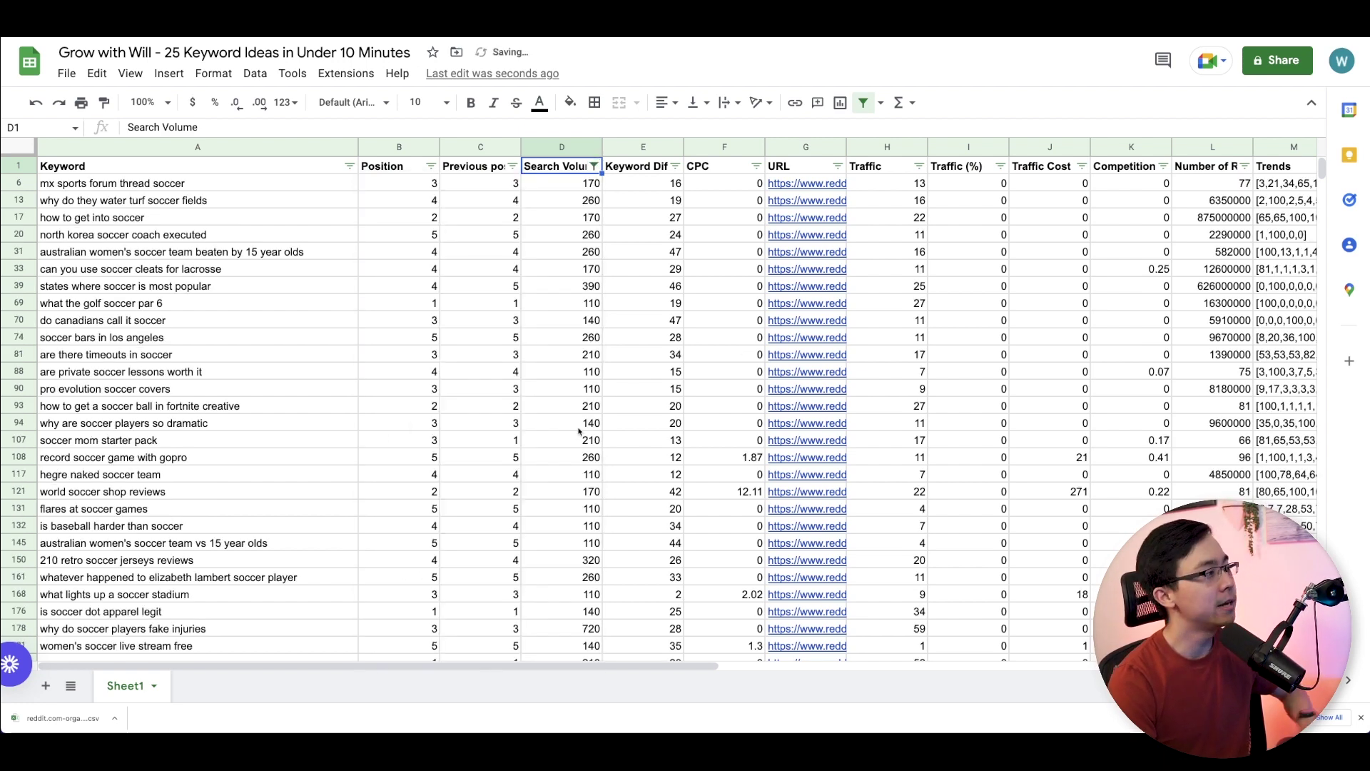
{"action": "left_click", "coordinate": [561, 423]}
{"action": "key", "text": "Up"}
{"action": "key", "text": "ctrl+Home"}
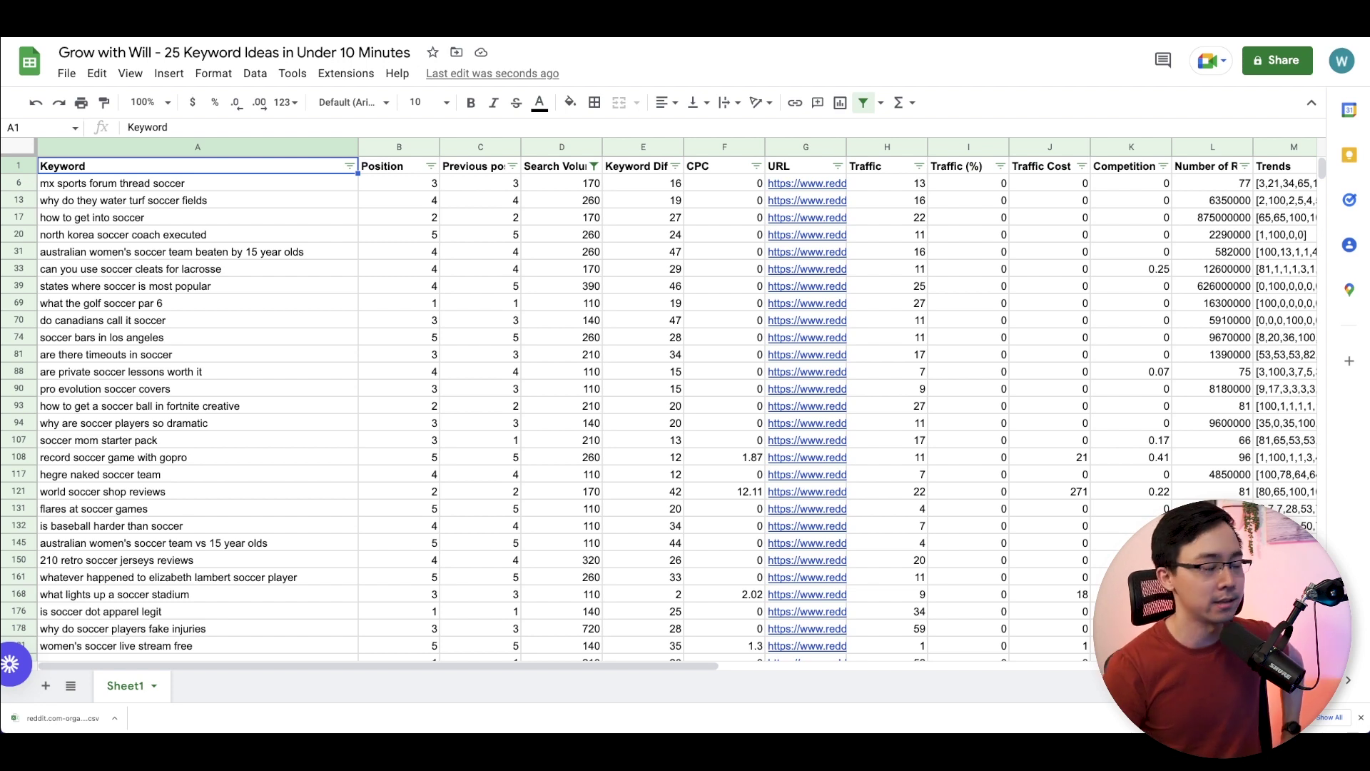
Step: Insert an empty column B before Position headed 'Pursue?'
{"action": "right_click", "coordinate": [363, 146]}
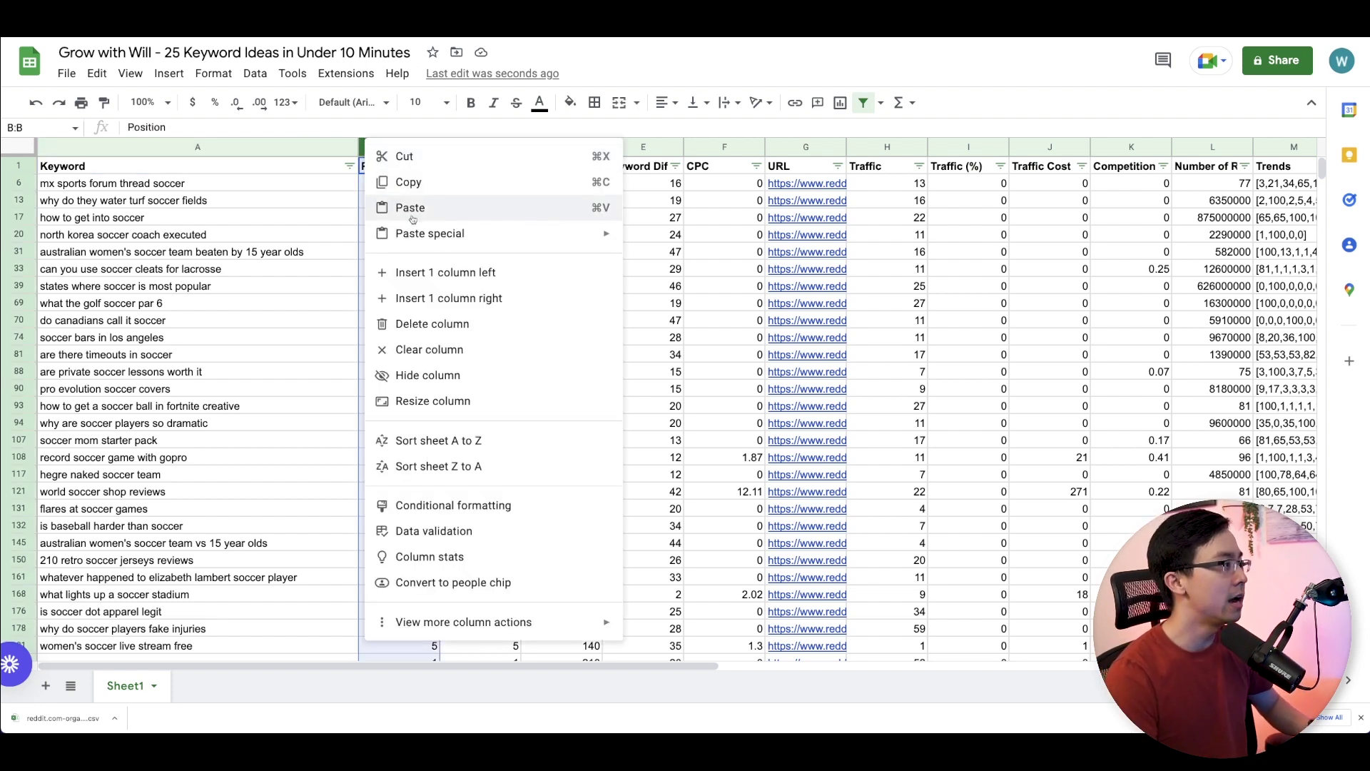
{"action": "left_click", "coordinate": [421, 271]}
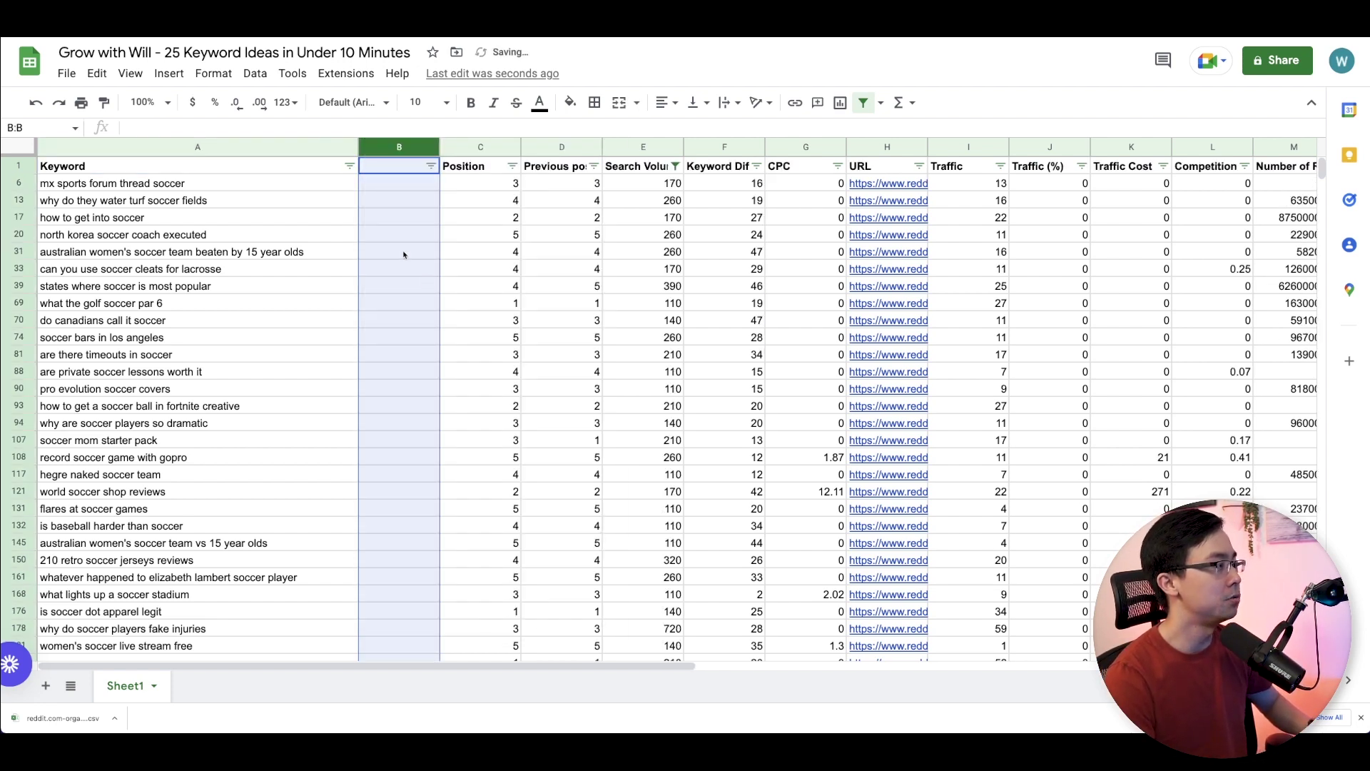
{"action": "left_click", "coordinate": [400, 234]}
{"action": "left_click", "coordinate": [400, 173]}
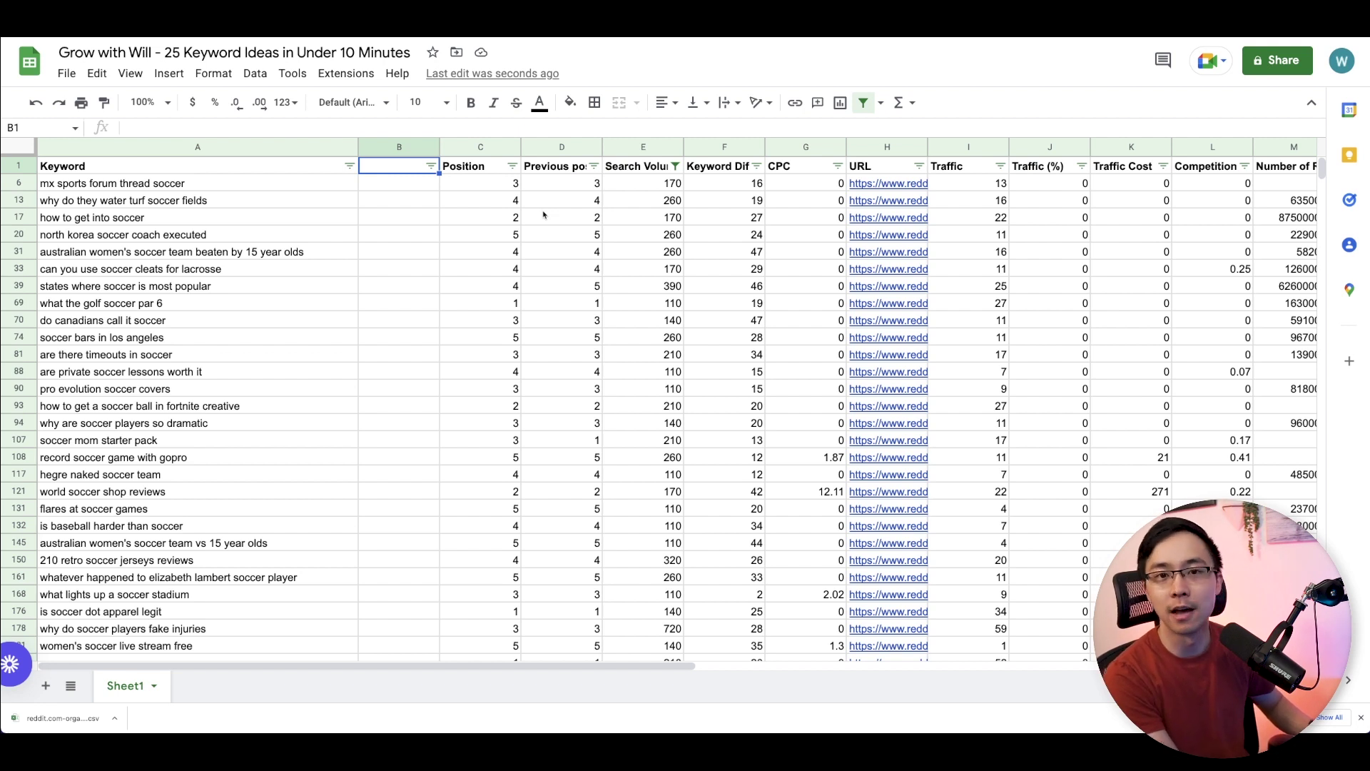
{"action": "type", "text": "Pursue?"}
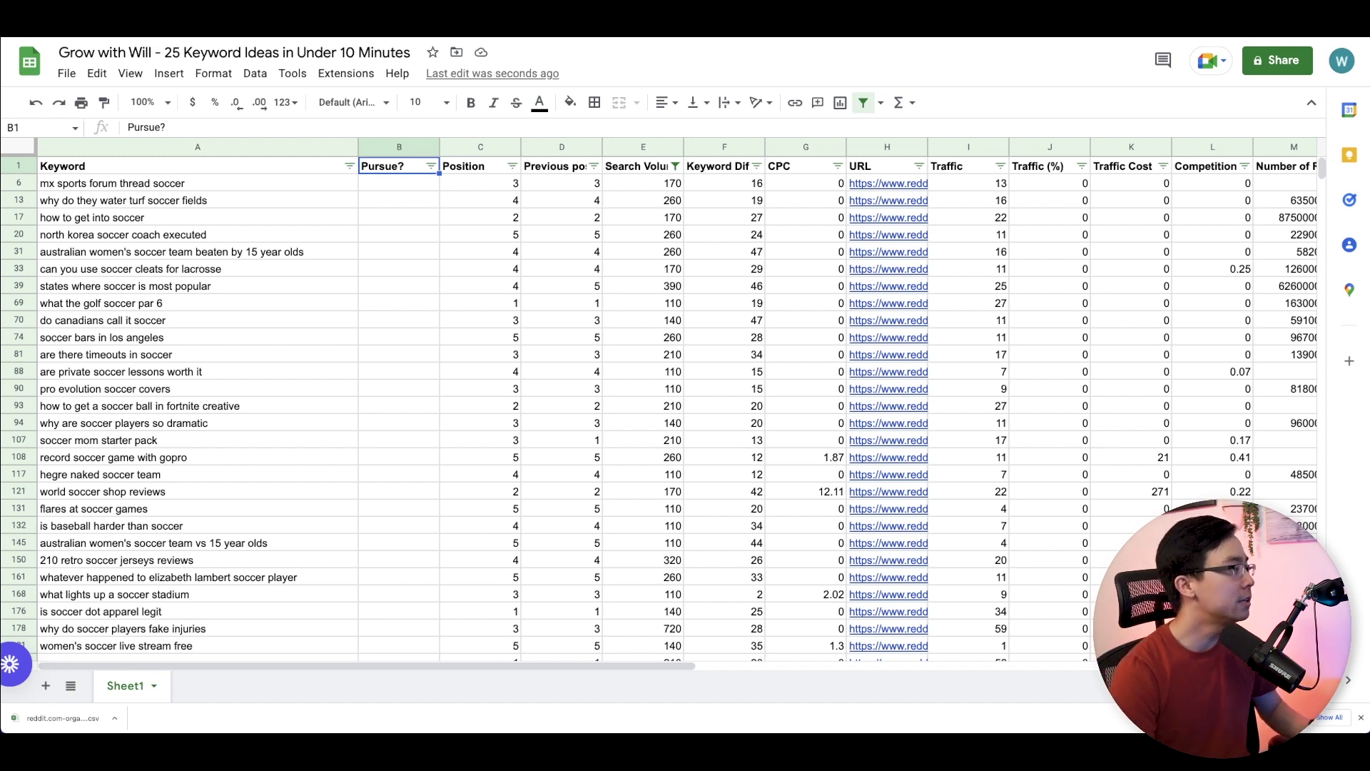
Step: Sort the keyword data range by column A, A to Z
{"action": "left_click", "coordinate": [198, 183]}
{"action": "key", "text": "ctrl+shift+End"}
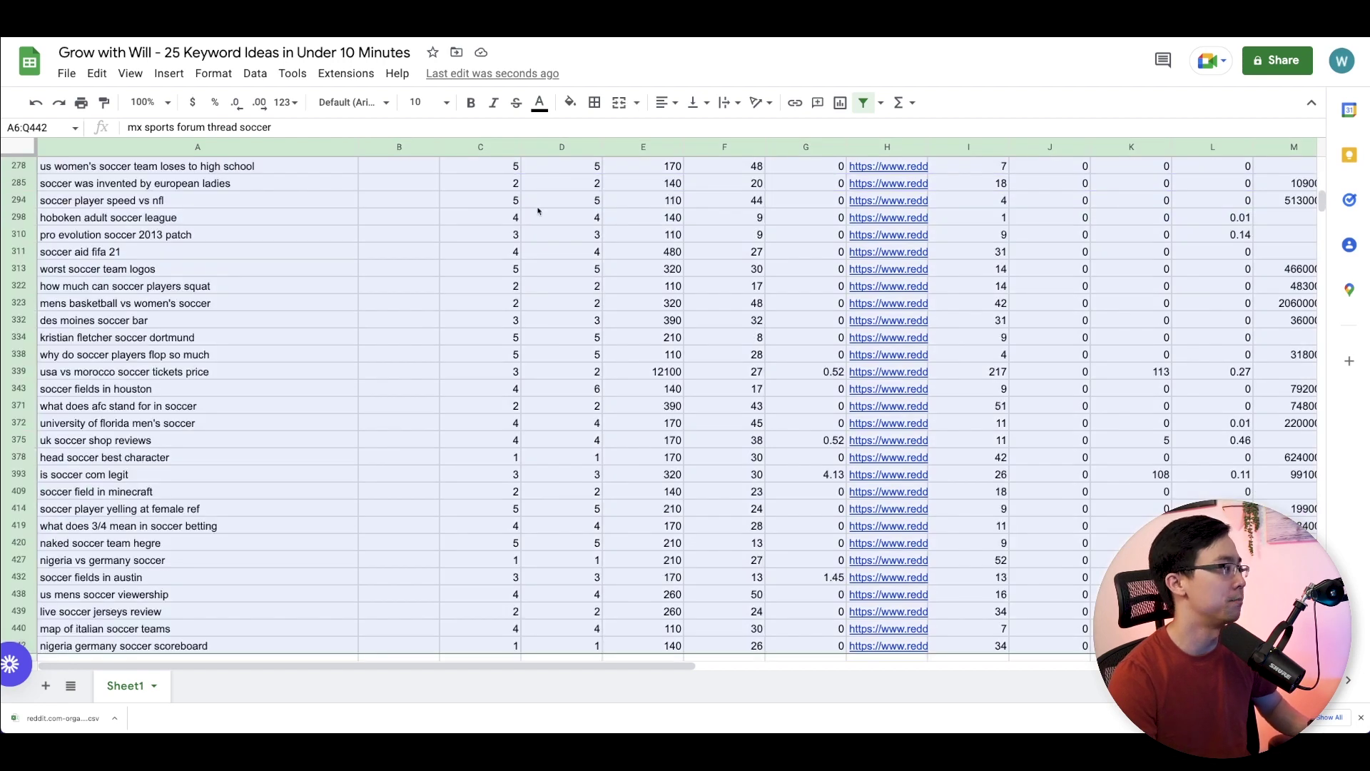
{"action": "left_click", "coordinate": [255, 73]}
{"action": "mouse_move", "coordinate": [448, 130]}
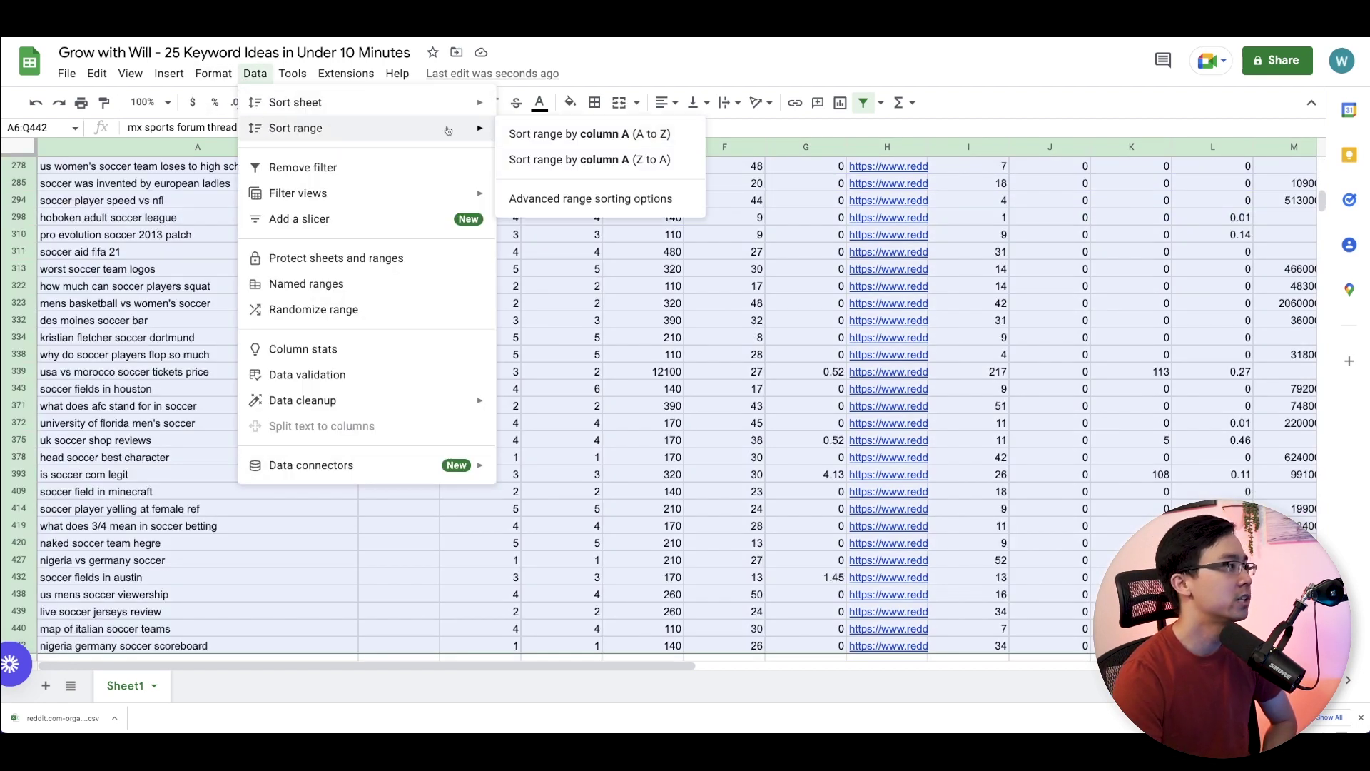
{"action": "left_click", "coordinate": [549, 133]}
Step: Mark X under Pursue? for rows 13, 17 and 33
{"action": "left_click", "coordinate": [404, 189]}
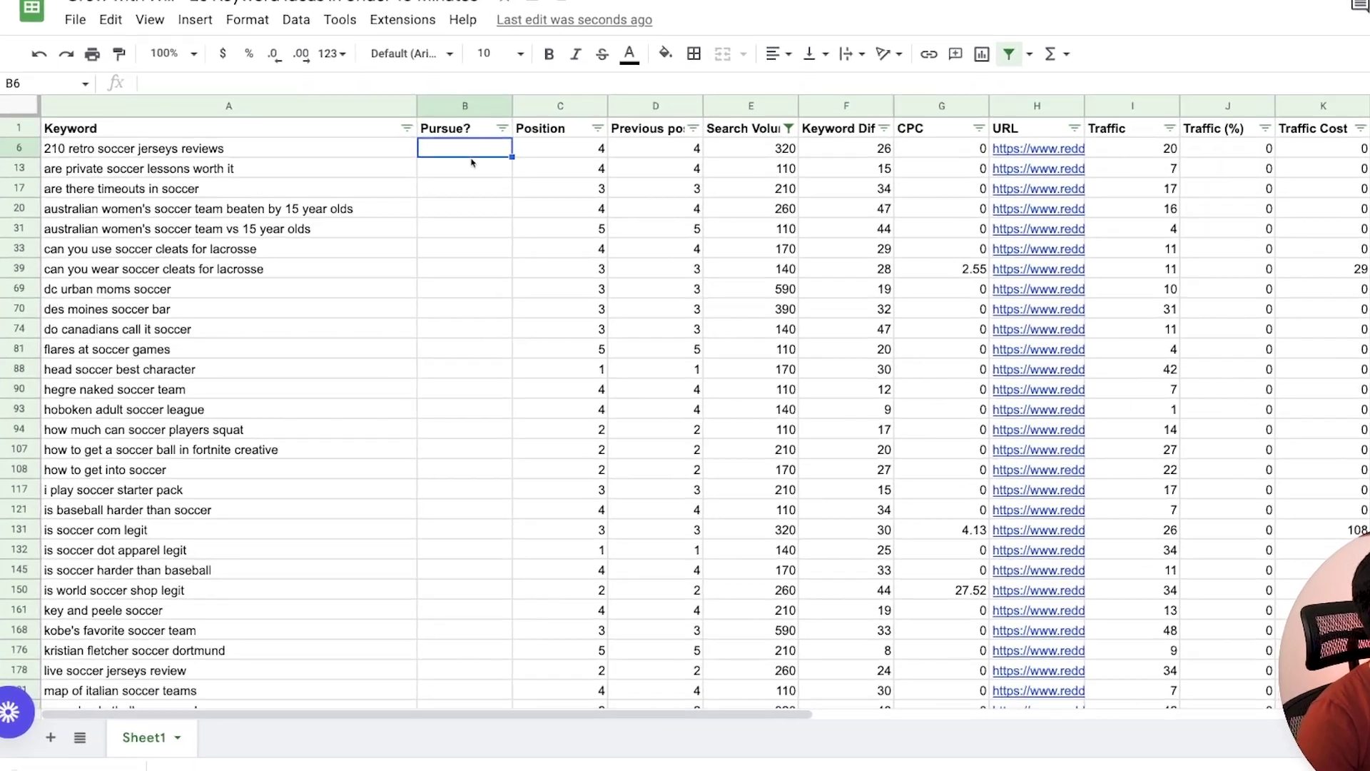
{"action": "left_click", "coordinate": [404, 197]}
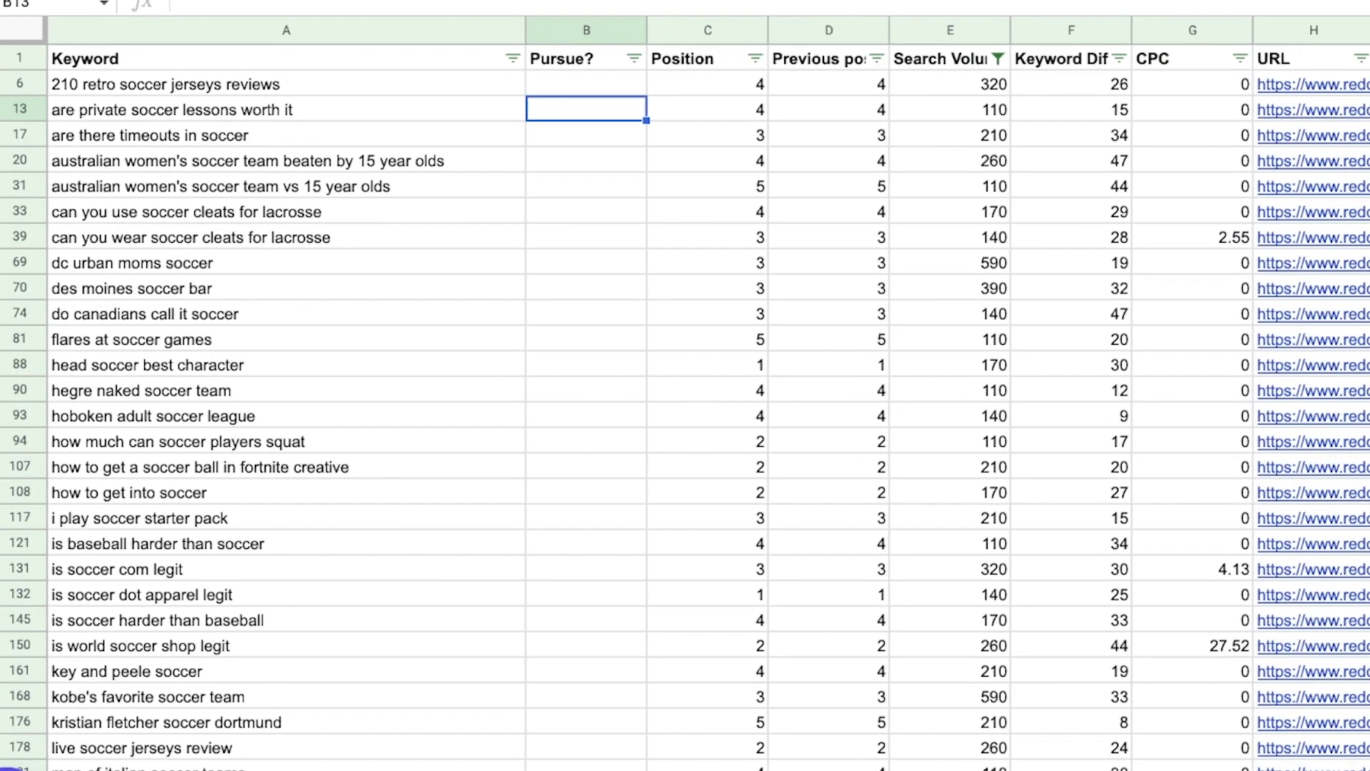
{"action": "type", "text": "X"}
{"action": "key", "text": "Return"}
{"action": "left_click", "coordinate": [586, 109]}
{"action": "key", "text": "ctrl+c"}
{"action": "key", "text": "Down"}
{"action": "key", "text": "ctrl+v"}
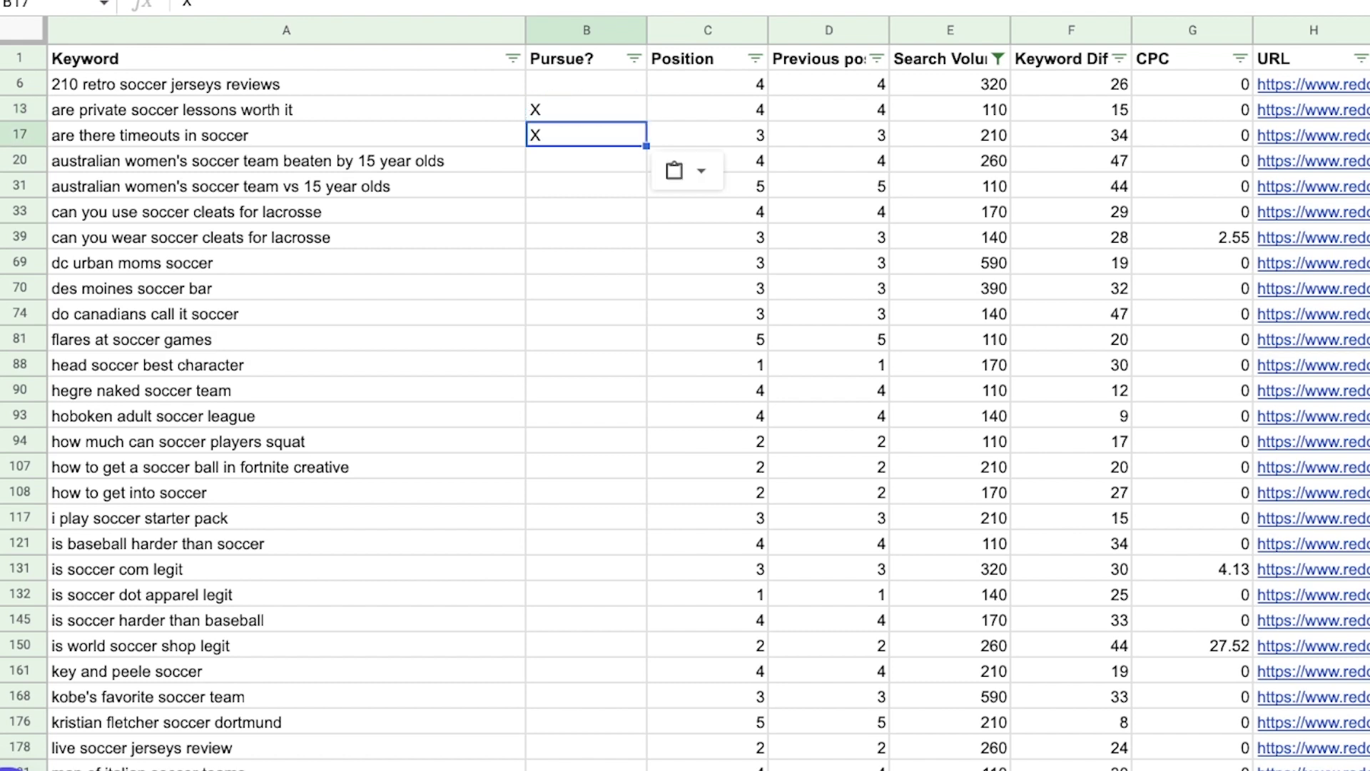
{"action": "key", "text": "Down"}
{"action": "key", "text": "Down"}
{"action": "key", "text": "Down"}
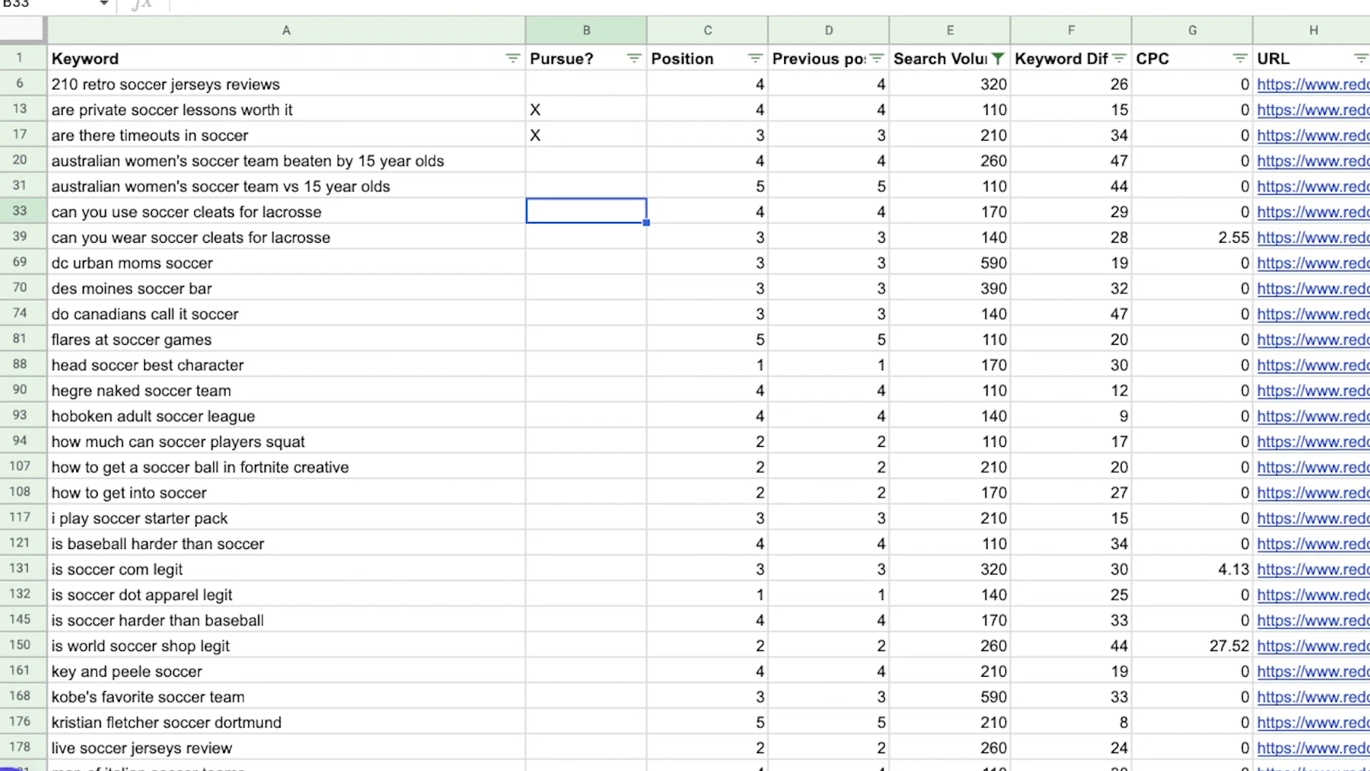
{"action": "key", "text": "ctrl+v"}
Step: Paste X under Pursue? for rows 74, 94, 107, 108 and 121
{"action": "key", "text": "Down"}
{"action": "key", "text": "Down"}
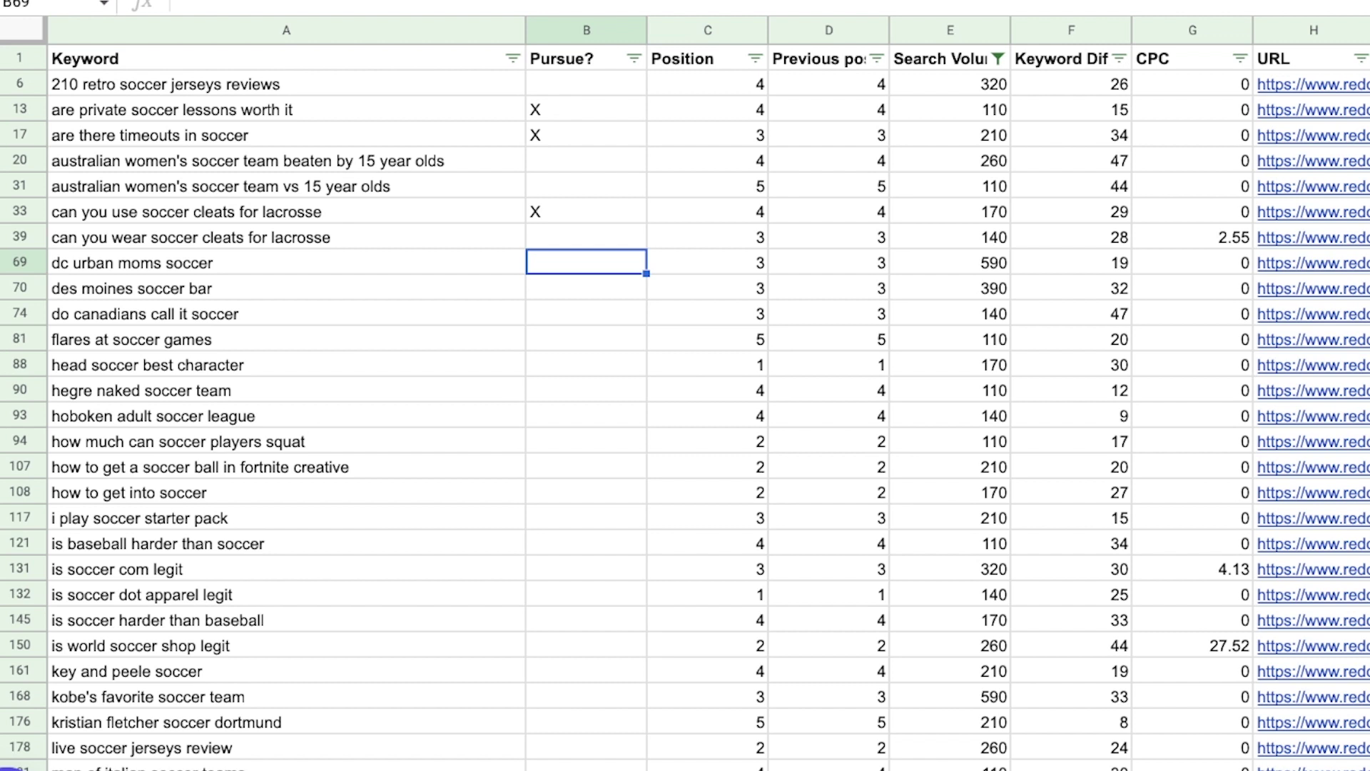
{"action": "key", "text": "Down"}
{"action": "key", "text": "Down"}
{"action": "key", "text": "ctrl+v"}
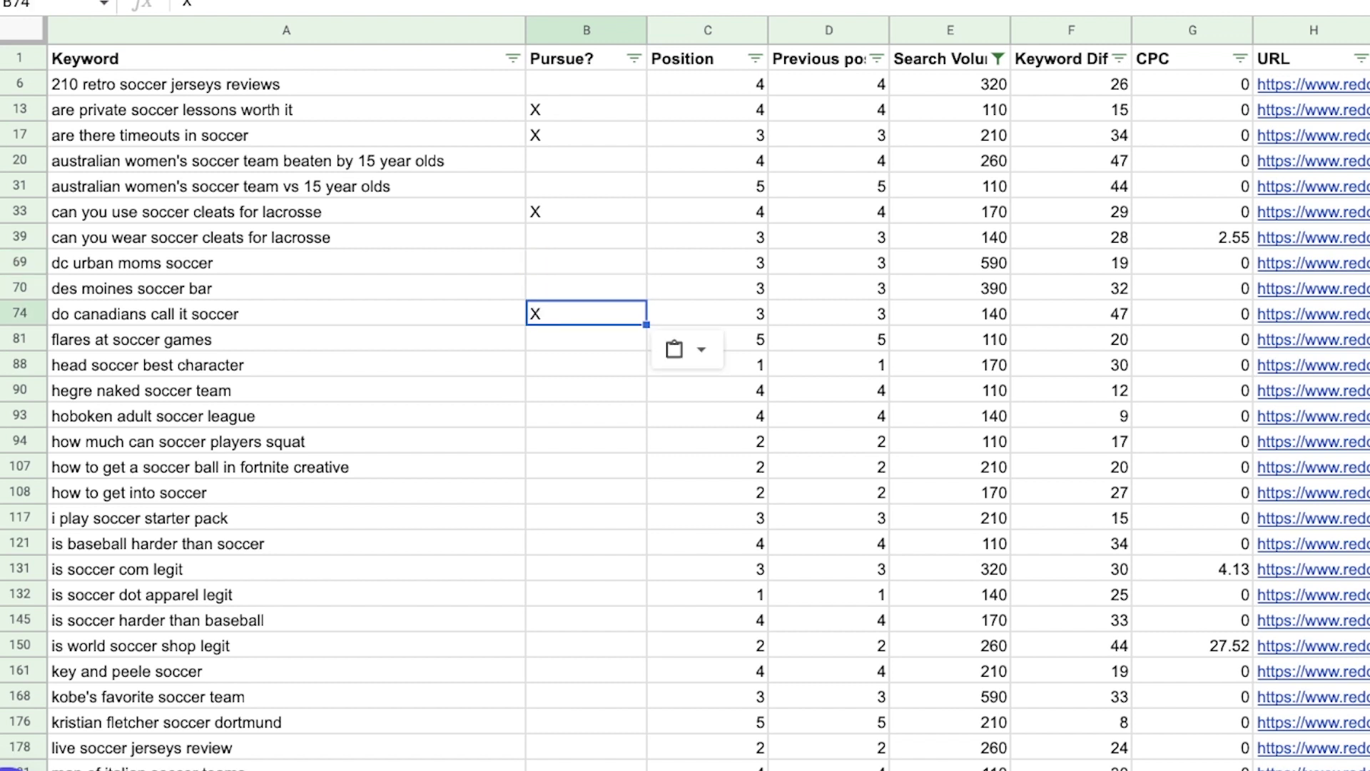
{"action": "key", "text": "Down"}
{"action": "key", "text": "Down"}
{"action": "key", "text": "Down"}
{"action": "key", "text": "Down"}
{"action": "key", "text": "Down"}
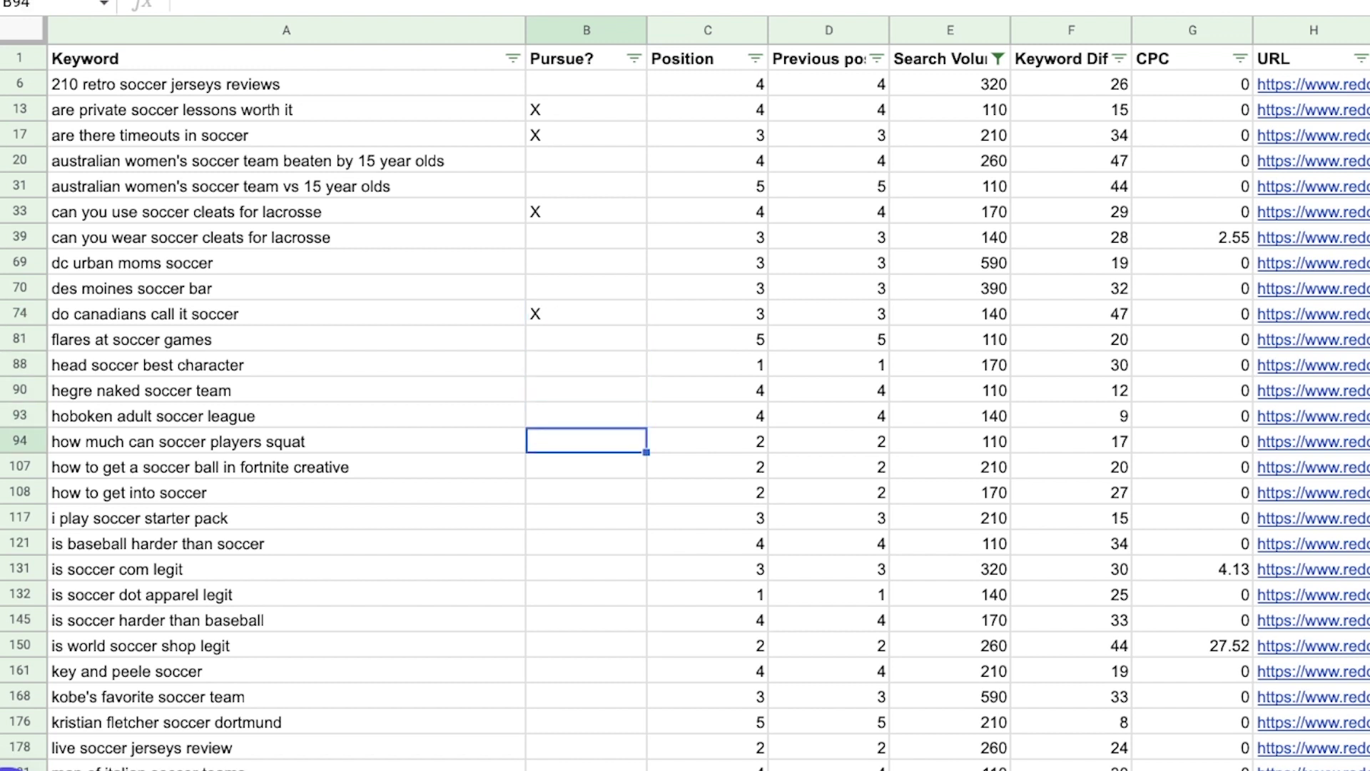
{"action": "key", "text": "ctrl+v"}
{"action": "key", "text": "Down"}
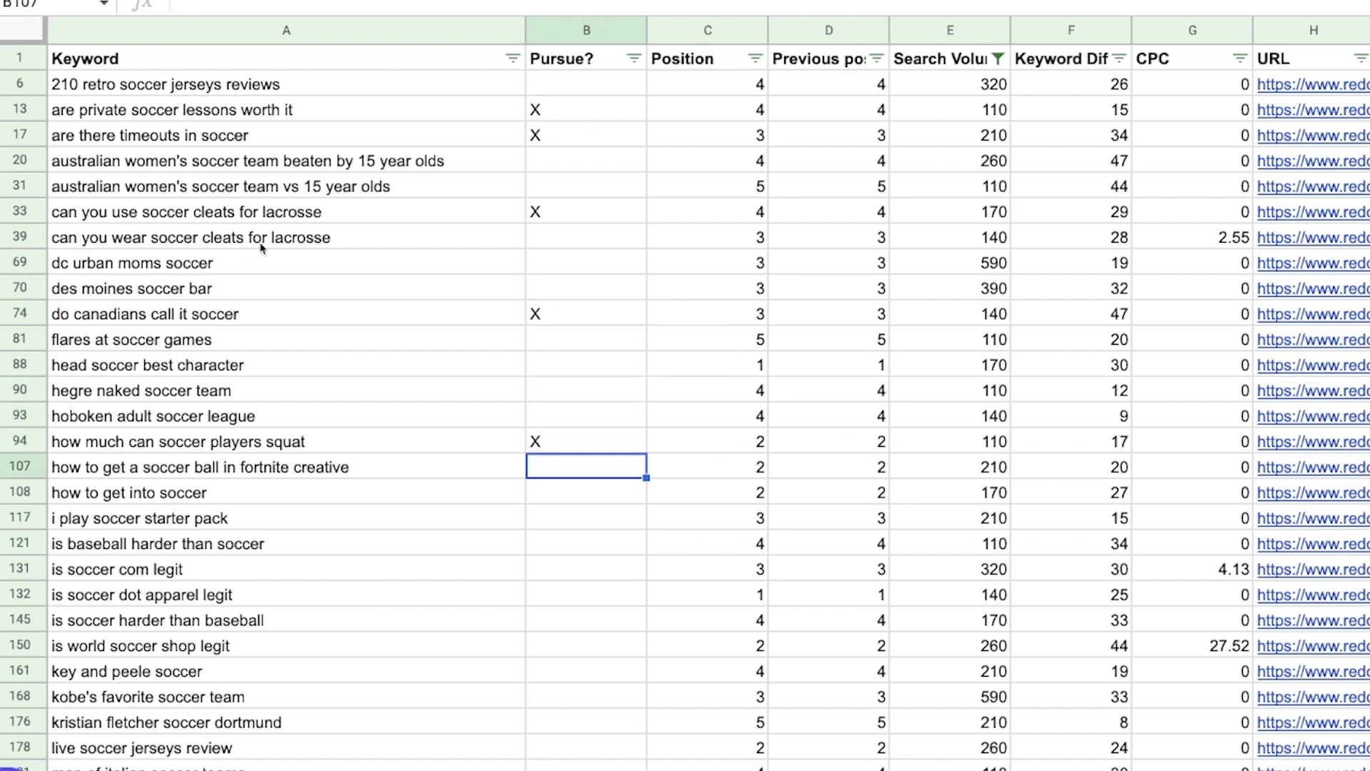
{"action": "scroll", "coordinate": [382, 350], "scroll_direction": "down", "scroll_amount": 1}
{"action": "scroll", "coordinate": [383, 373], "scroll_direction": "down", "scroll_amount": 1}
{"action": "key", "text": "ctrl+v"}
{"action": "key", "text": "Down"}
{"action": "key", "text": "ctrl+v"}
{"action": "key", "text": "Down"}
{"action": "key", "text": "Down"}
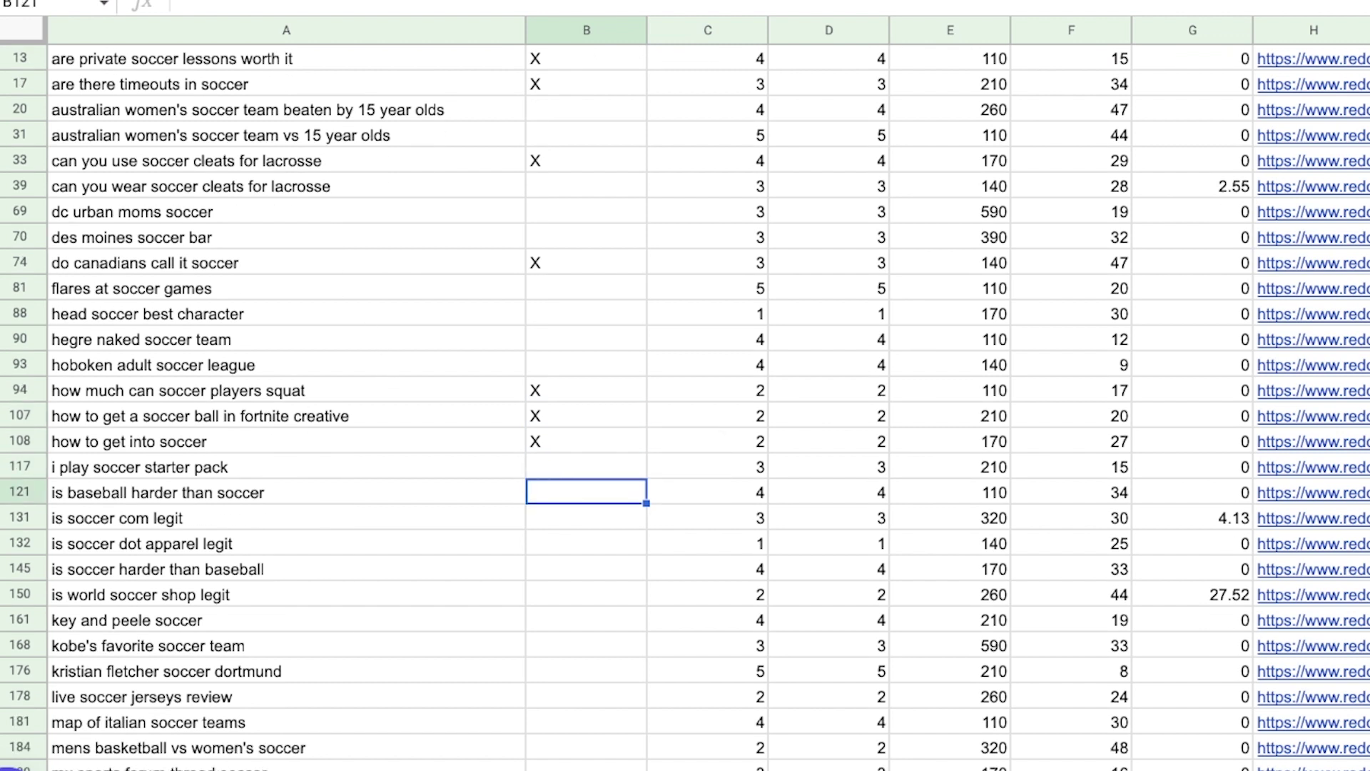
{"action": "key", "text": "ctrl+v"}
{"action": "key", "text": "Down"}
{"action": "key", "text": "Down"}
{"action": "key", "text": "Down"}
{"action": "key", "text": "Down"}
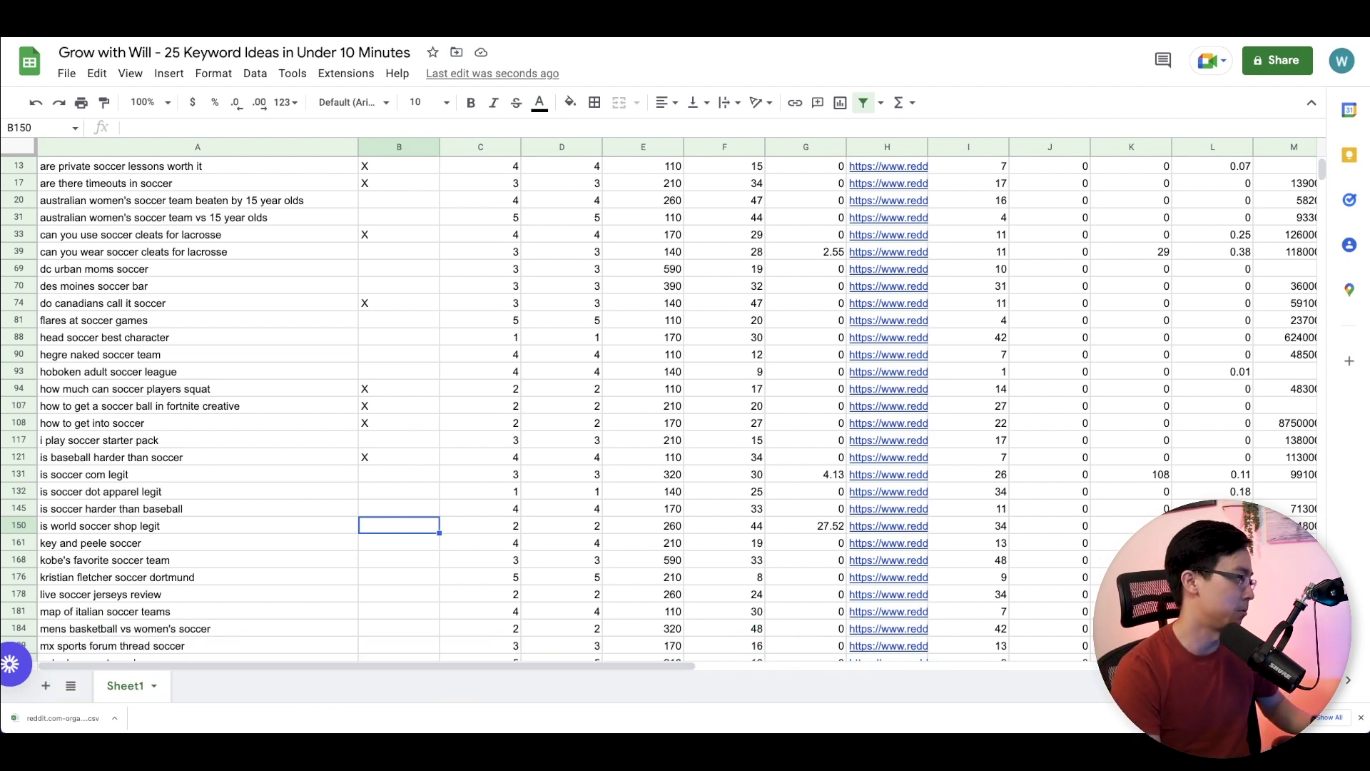
Step: Mark X under Pursue? for rows 372, 375 and 378
{"action": "key", "text": "Down"}
{"action": "key", "text": "Down"}
{"action": "key", "text": "Down"}
{"action": "key", "text": "Down"}
{"action": "key", "text": "Down"}
{"action": "key", "text": "Down"}
{"action": "key", "text": "Down"}
{"action": "key", "text": "Down"}
{"action": "key", "text": "Down"}
{"action": "key", "text": "Down"}
{"action": "key", "text": "Down"}
{"action": "key", "text": "Down"}
{"action": "key", "text": "Down"}
{"action": "key", "text": "Down"}
{"action": "key", "text": "Down"}
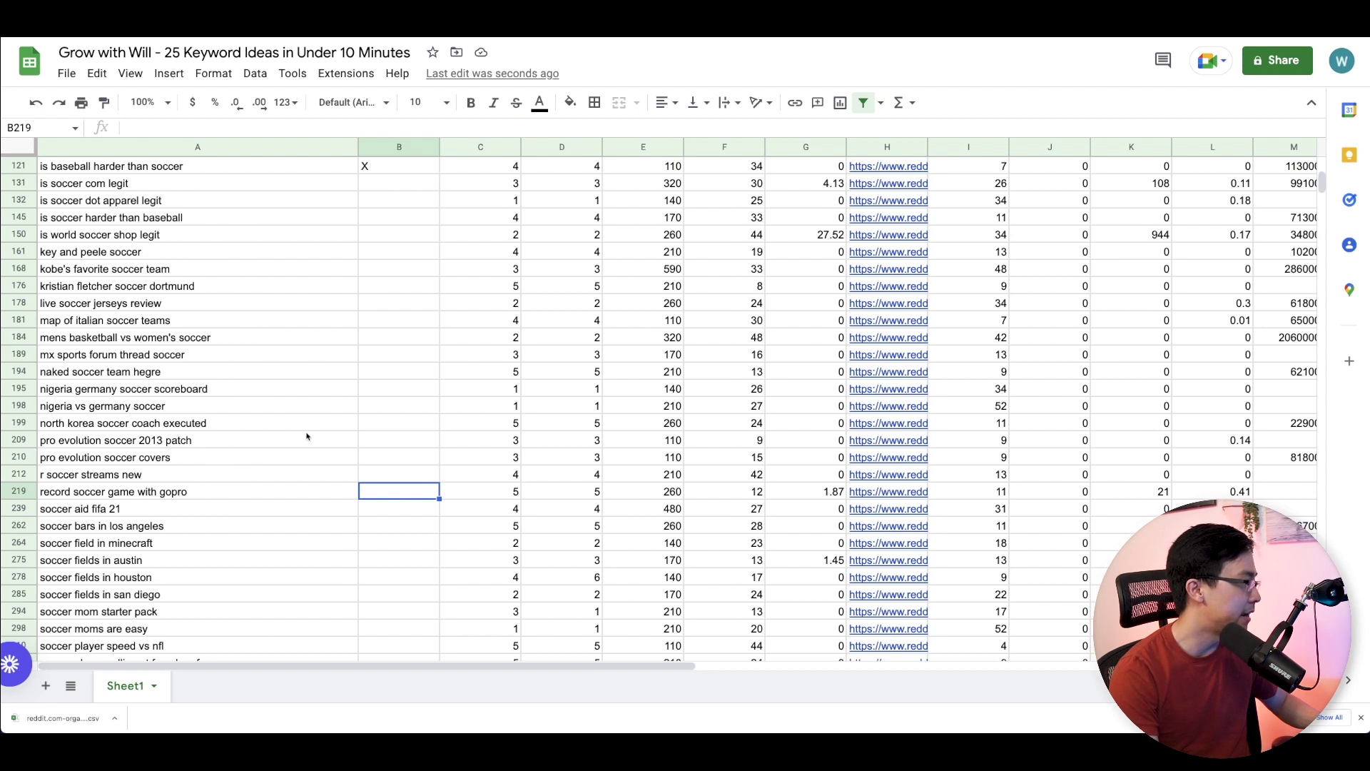
{"action": "scroll", "coordinate": [307, 438], "scroll_direction": "down", "scroll_amount": 2}
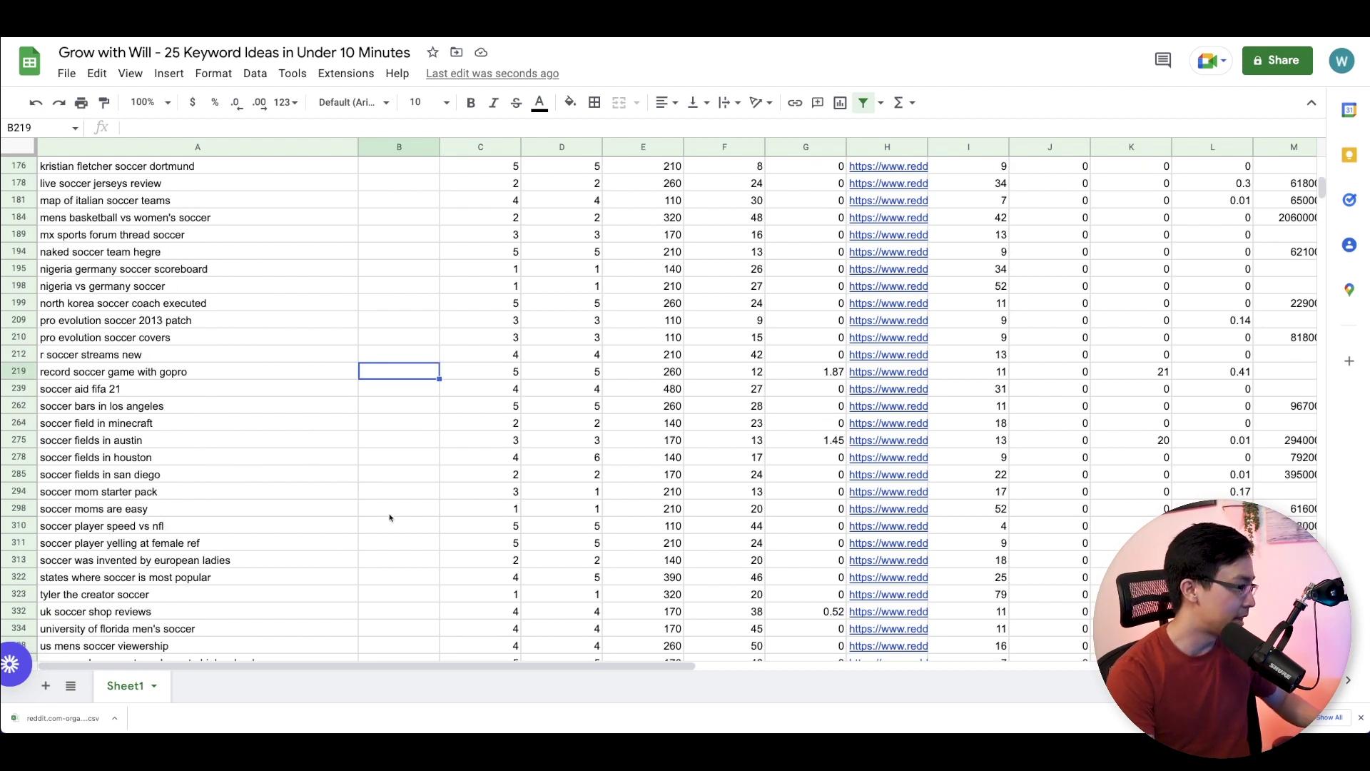
{"action": "scroll", "coordinate": [389, 517], "scroll_direction": "down", "scroll_amount": 4}
{"action": "scroll", "coordinate": [390, 514], "scroll_direction": "down", "scroll_amount": 1}
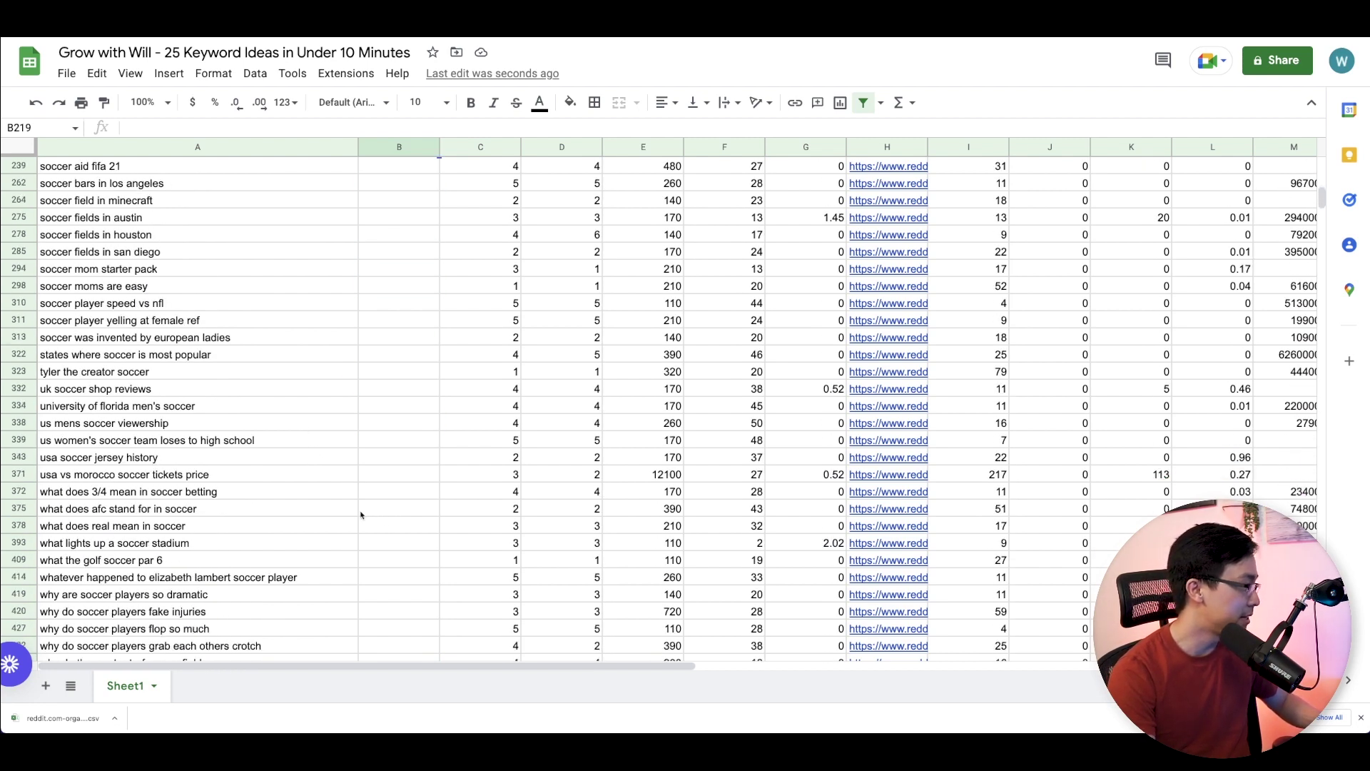
{"action": "left_click", "coordinate": [214, 508]}
{"action": "key", "text": "Up"}
{"action": "key", "text": "Right"}
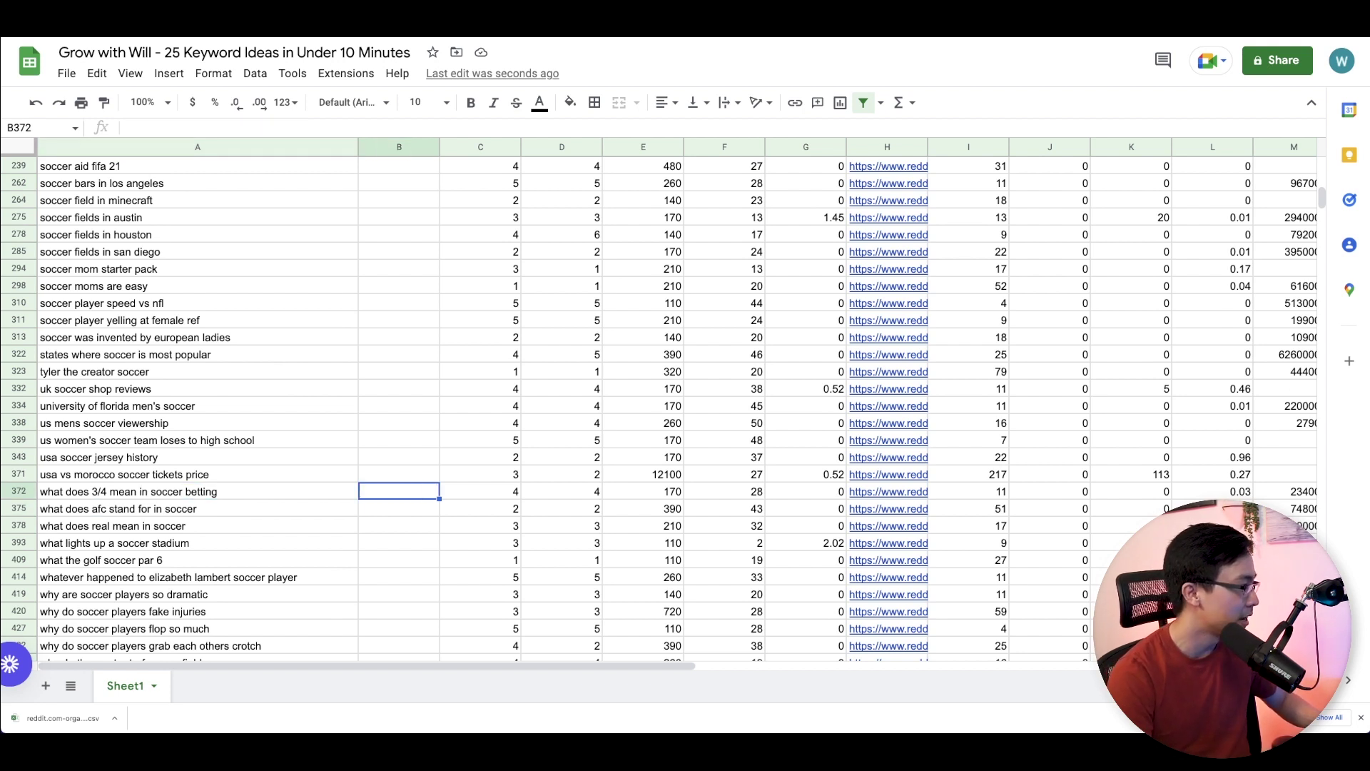
{"action": "type", "text": "X"}
{"action": "key", "text": "Return"}
{"action": "type", "text": "X"}
{"action": "key", "text": "Down"}
{"action": "type", "text": "X"}
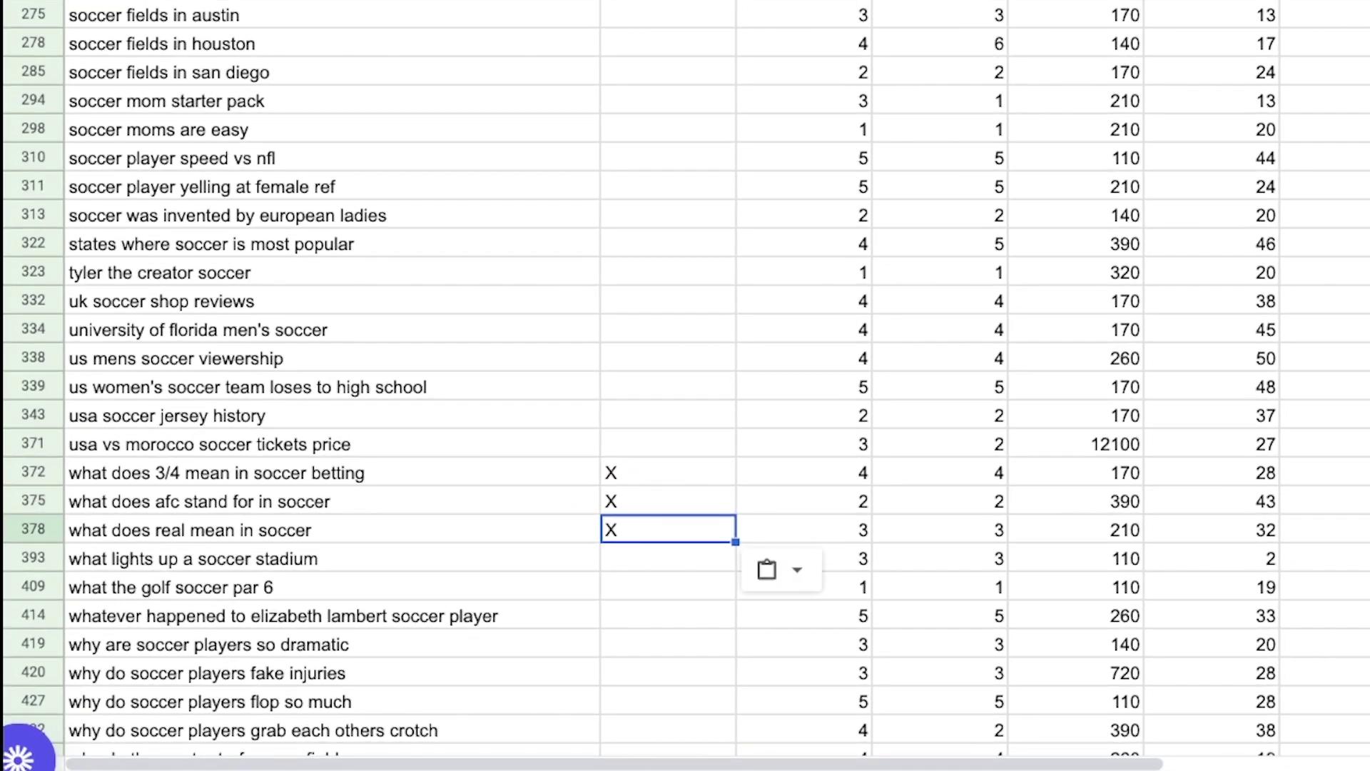
Step: Paste X for rows 393, 419, 420, 427, 432 and 'why do they water turf soccer fields'
{"action": "key", "text": "Down"}
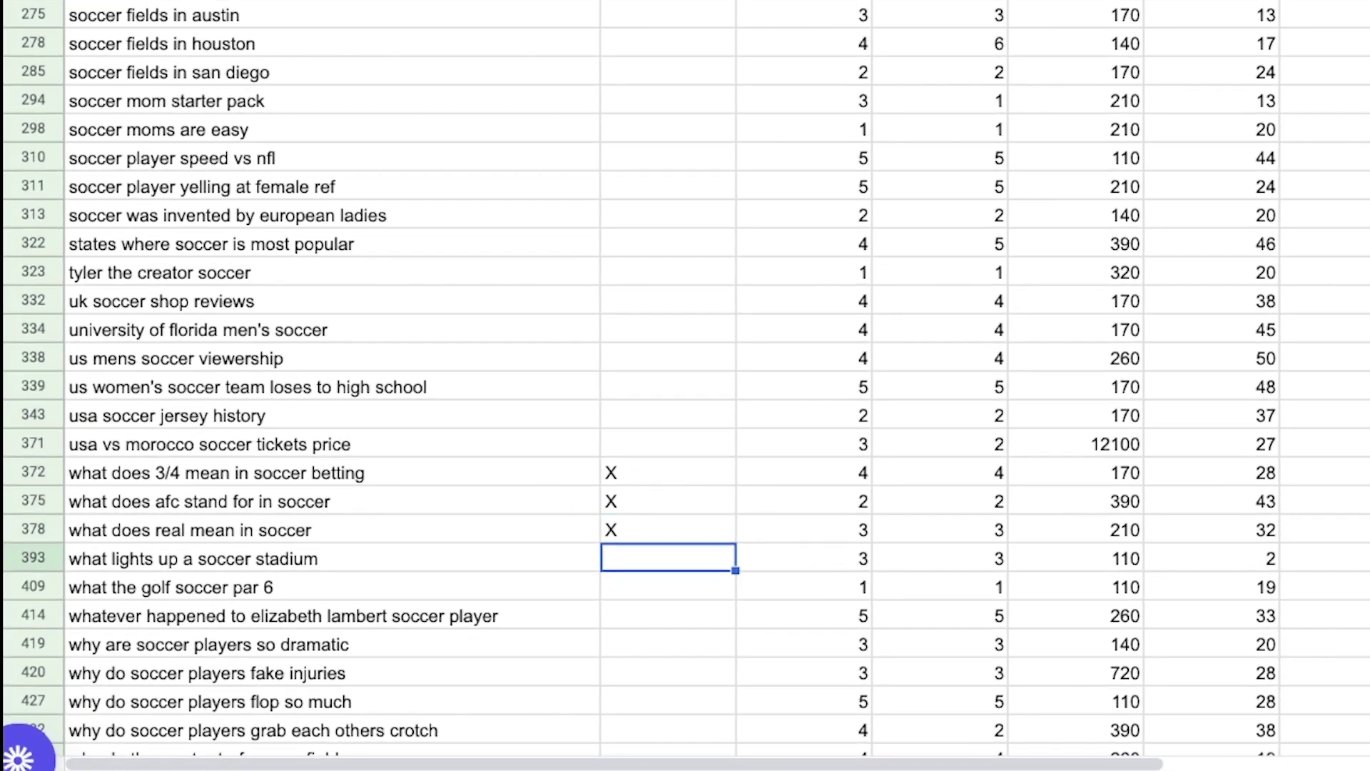
{"action": "scroll", "coordinate": [685, 385], "scroll_direction": "down", "scroll_amount": 1}
{"action": "type", "text": "X"}
{"action": "key", "text": "Down"}
{"action": "scroll", "coordinate": [590, 514], "scroll_direction": "down", "scroll_amount": 1}
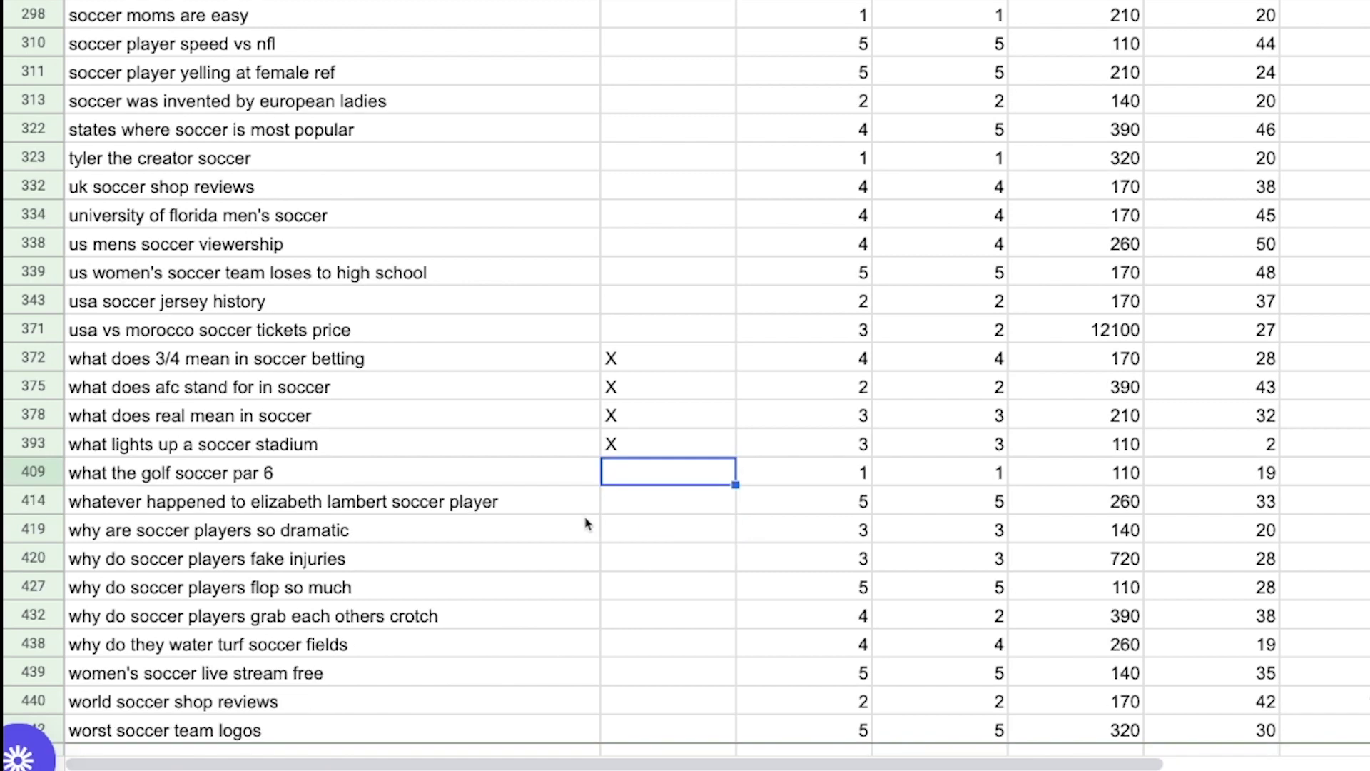
{"action": "left_click", "coordinate": [590, 532]}
{"action": "key", "text": "Right"}
{"action": "type", "text": "X"}
{"action": "key", "text": "Down"}
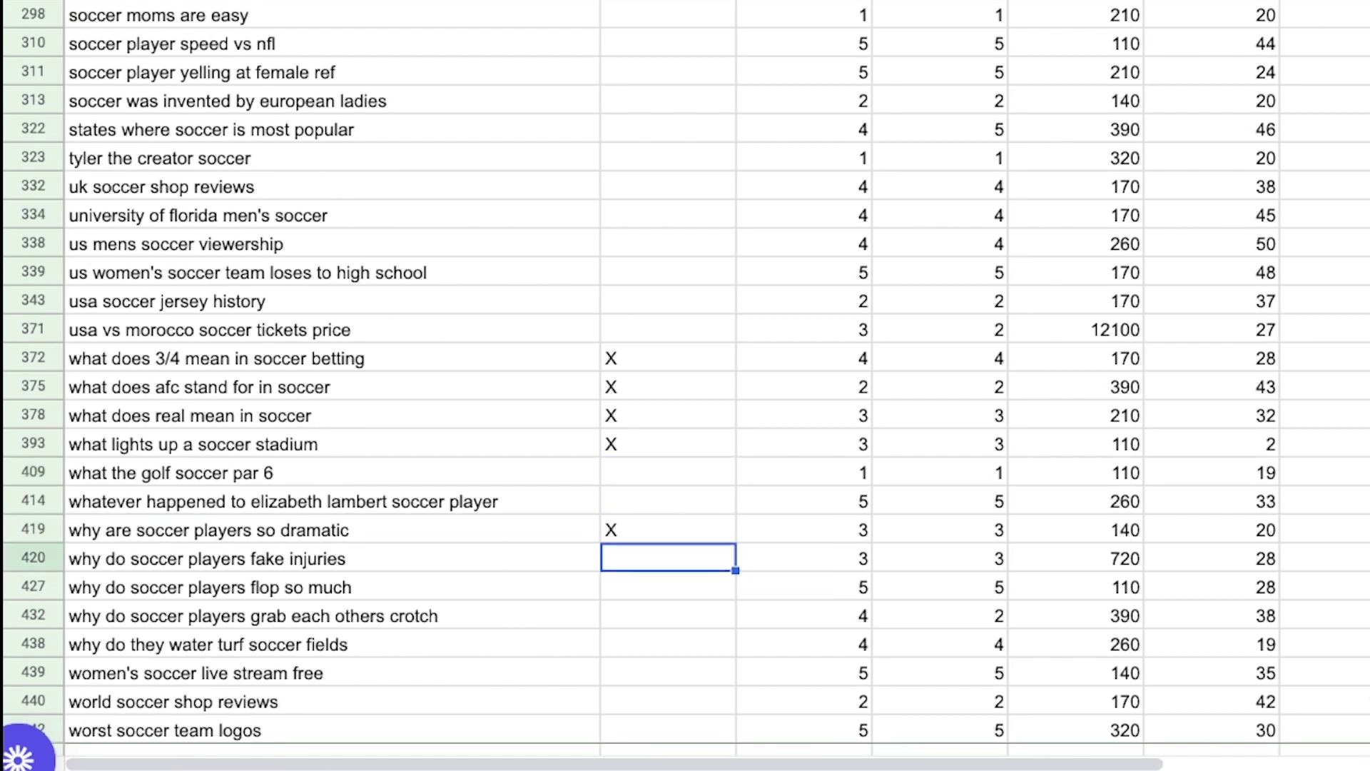
{"action": "key", "text": "ctrl+v"}
{"action": "key", "text": "Down"}
{"action": "key", "text": "ctrl+v"}
{"action": "key", "text": "Down"}
{"action": "key", "text": "ctrl+v"}
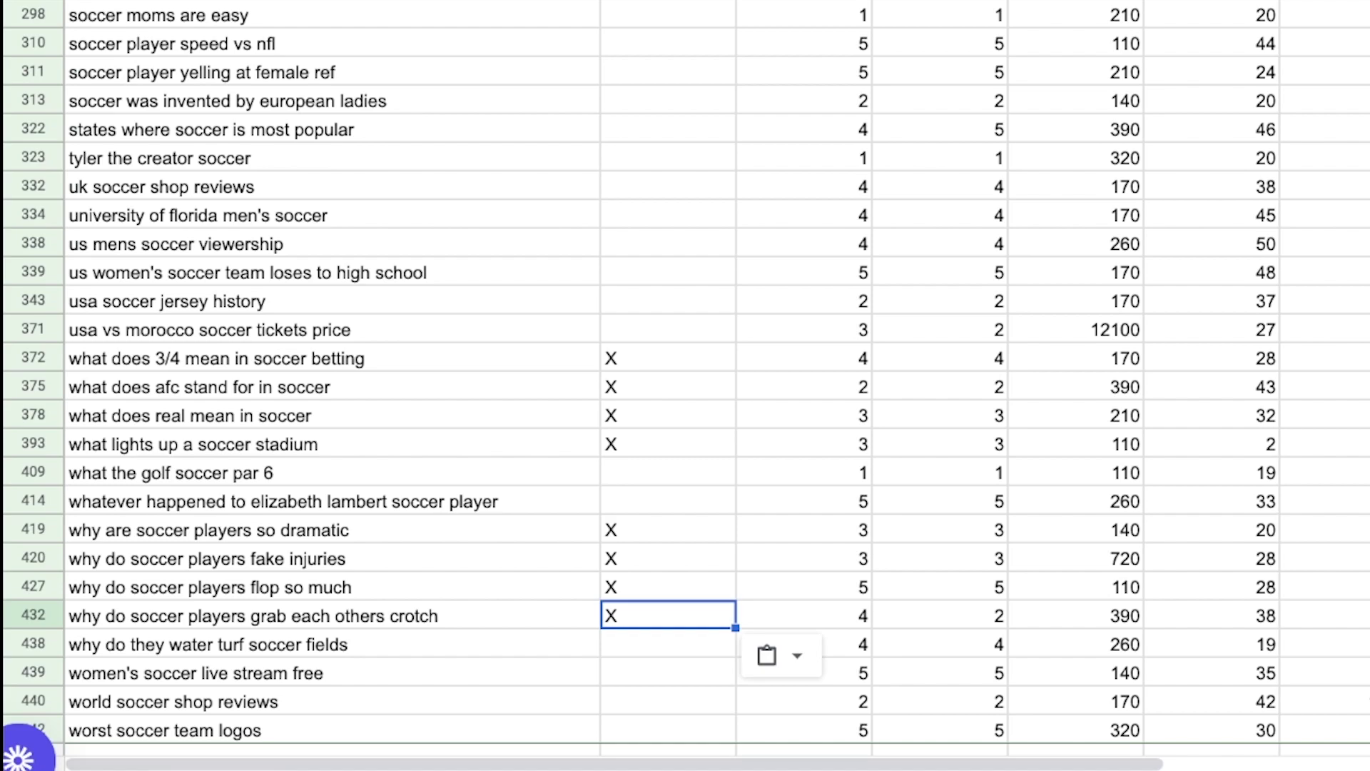
{"action": "key", "text": "Down"}
{"action": "type", "text": "X"}
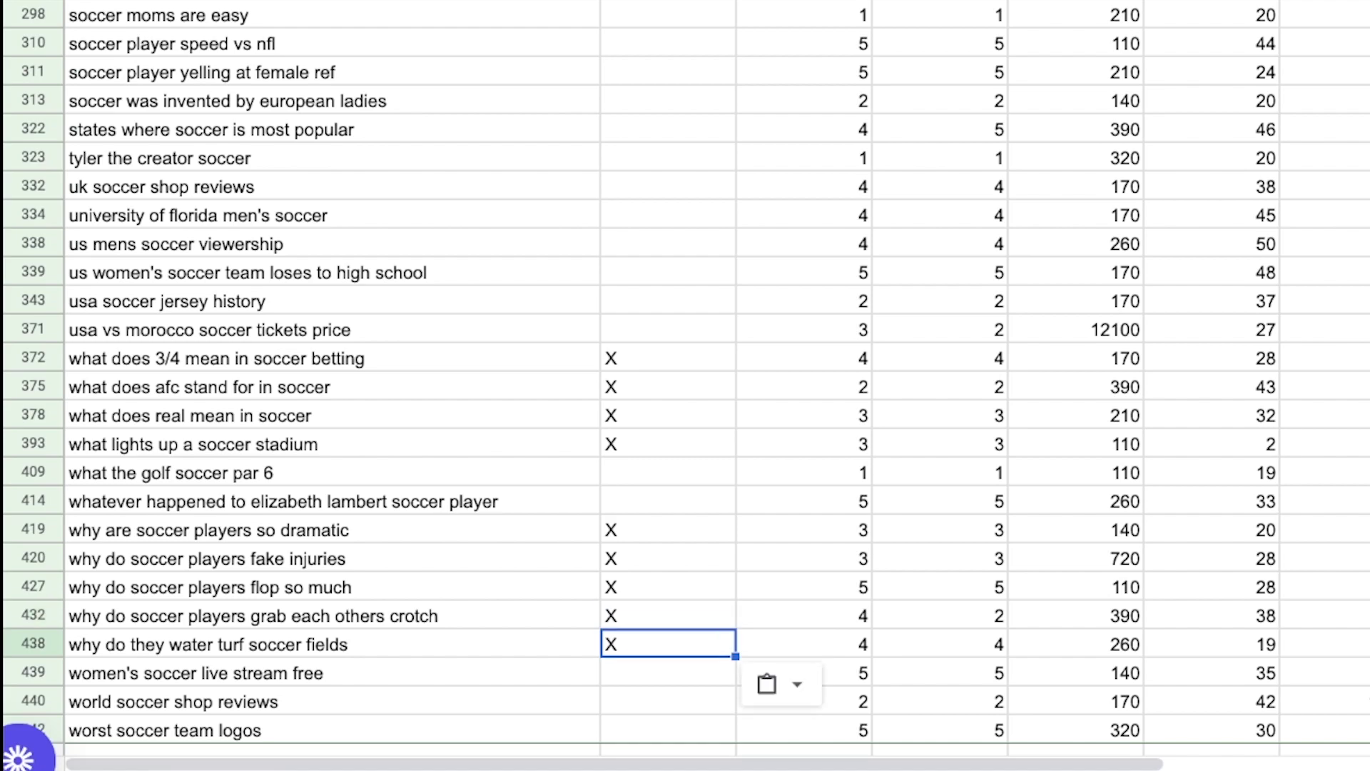
{"action": "key", "text": "Down"}
{"action": "key", "text": "Down"}
{"action": "key", "text": "Down"}
Step: Select the whole Pursue? column to count the marked keywords, then clear the selection
{"action": "scroll", "coordinate": [629, 492], "scroll_direction": "up", "scroll_amount": 5}
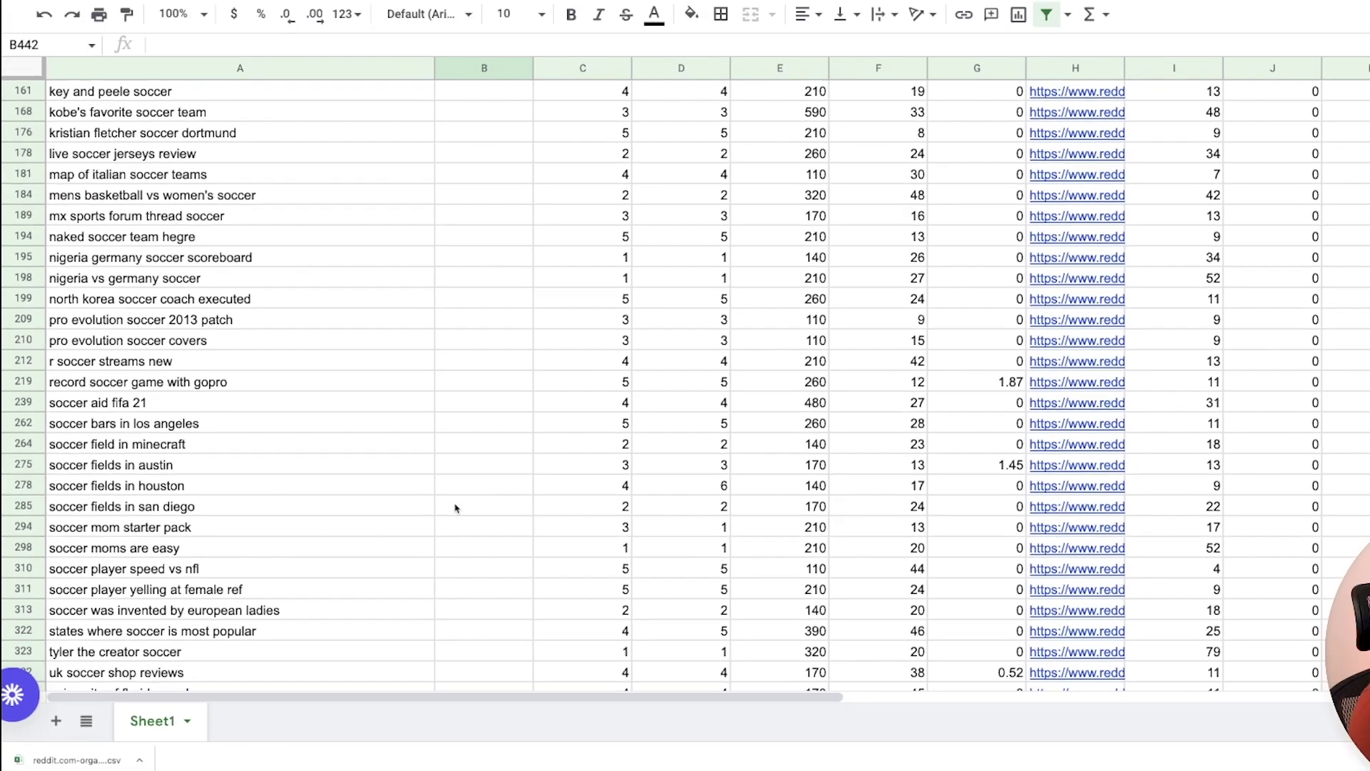
{"action": "scroll", "coordinate": [455, 508], "scroll_direction": "up", "scroll_amount": 8}
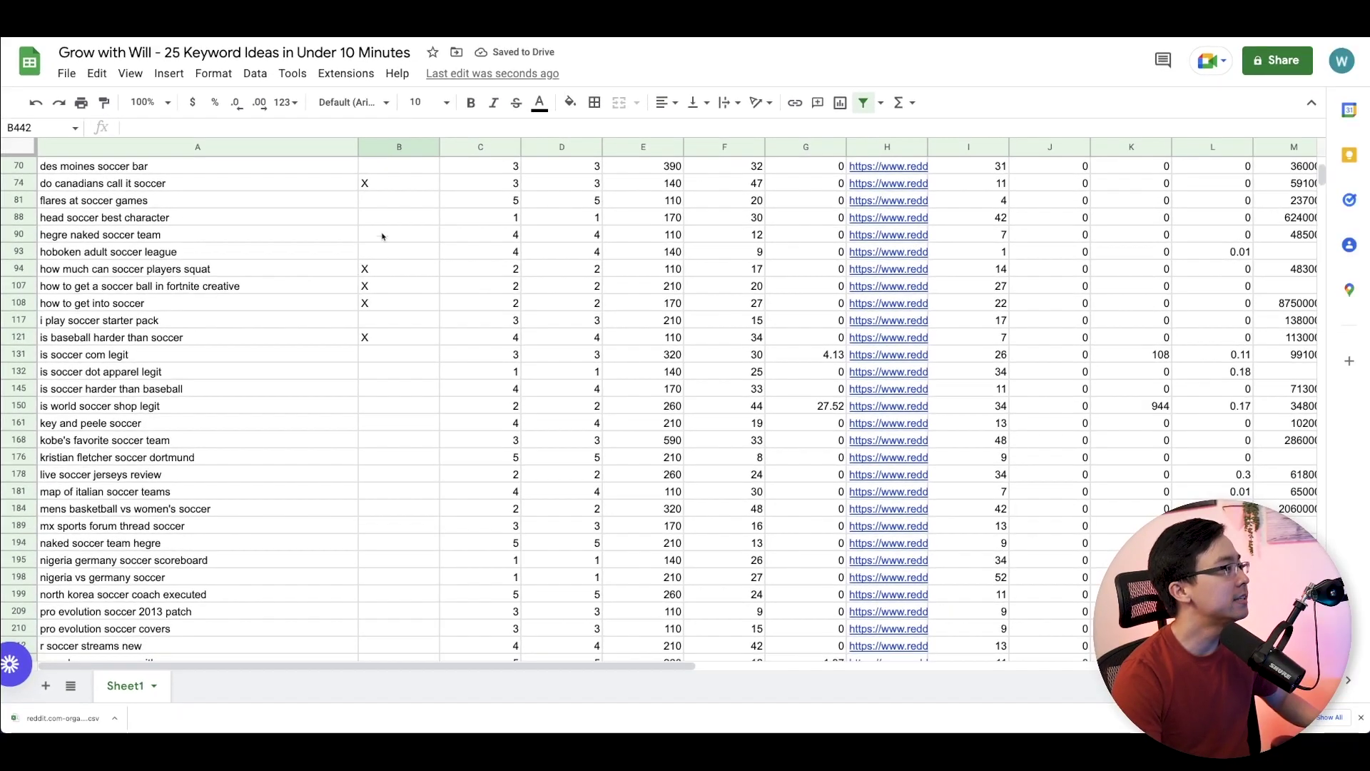
{"action": "left_click", "coordinate": [498, 68]}
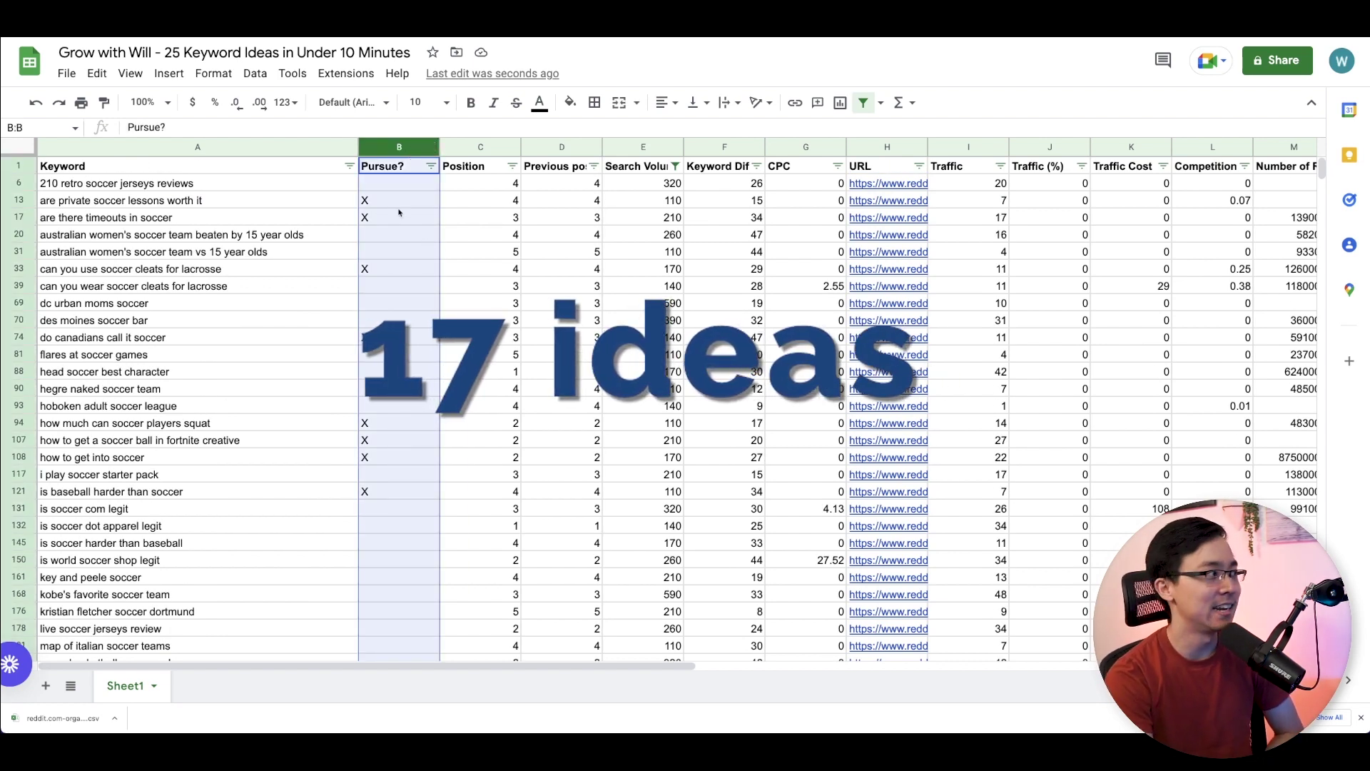
{"action": "left_click", "coordinate": [388, 185]}
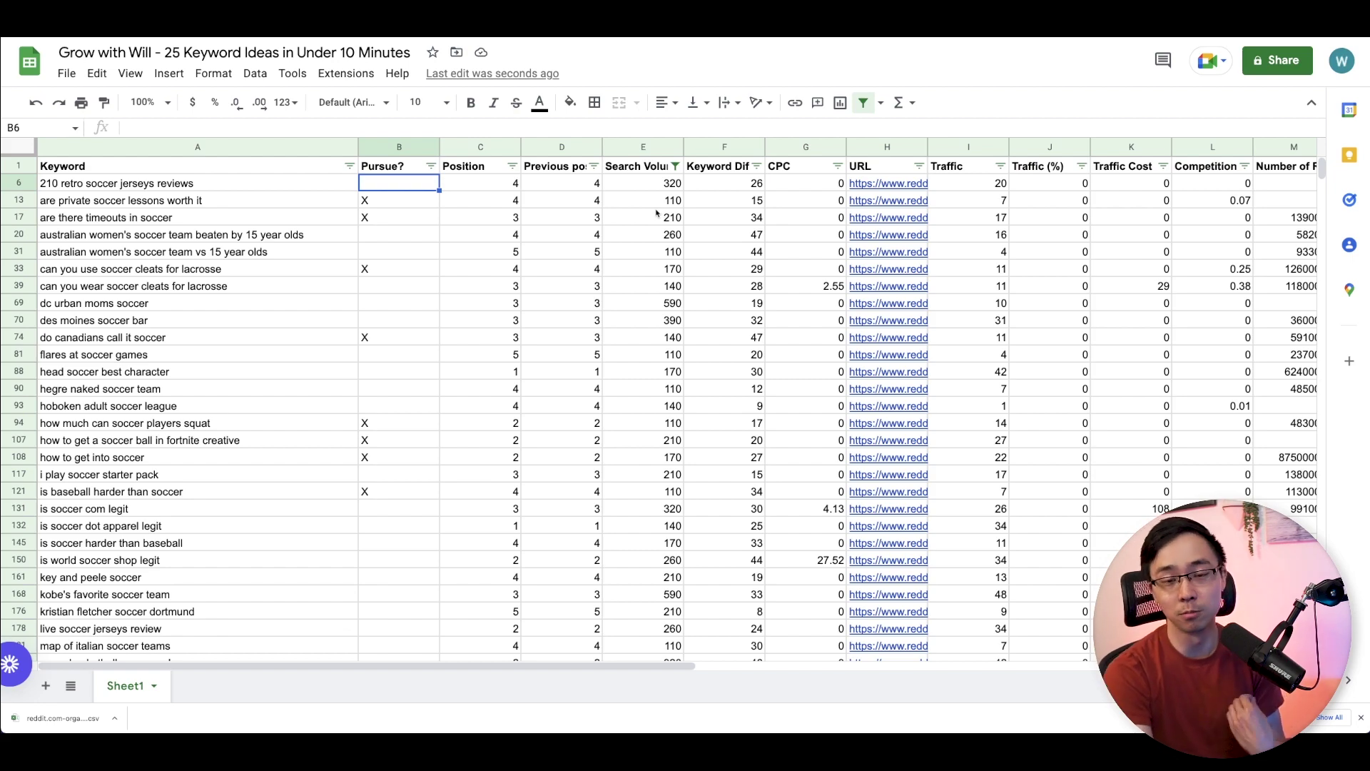
Step: Set the Search Volume filter condition to greater than or equal to 50
{"action": "left_click", "coordinate": [674, 166]}
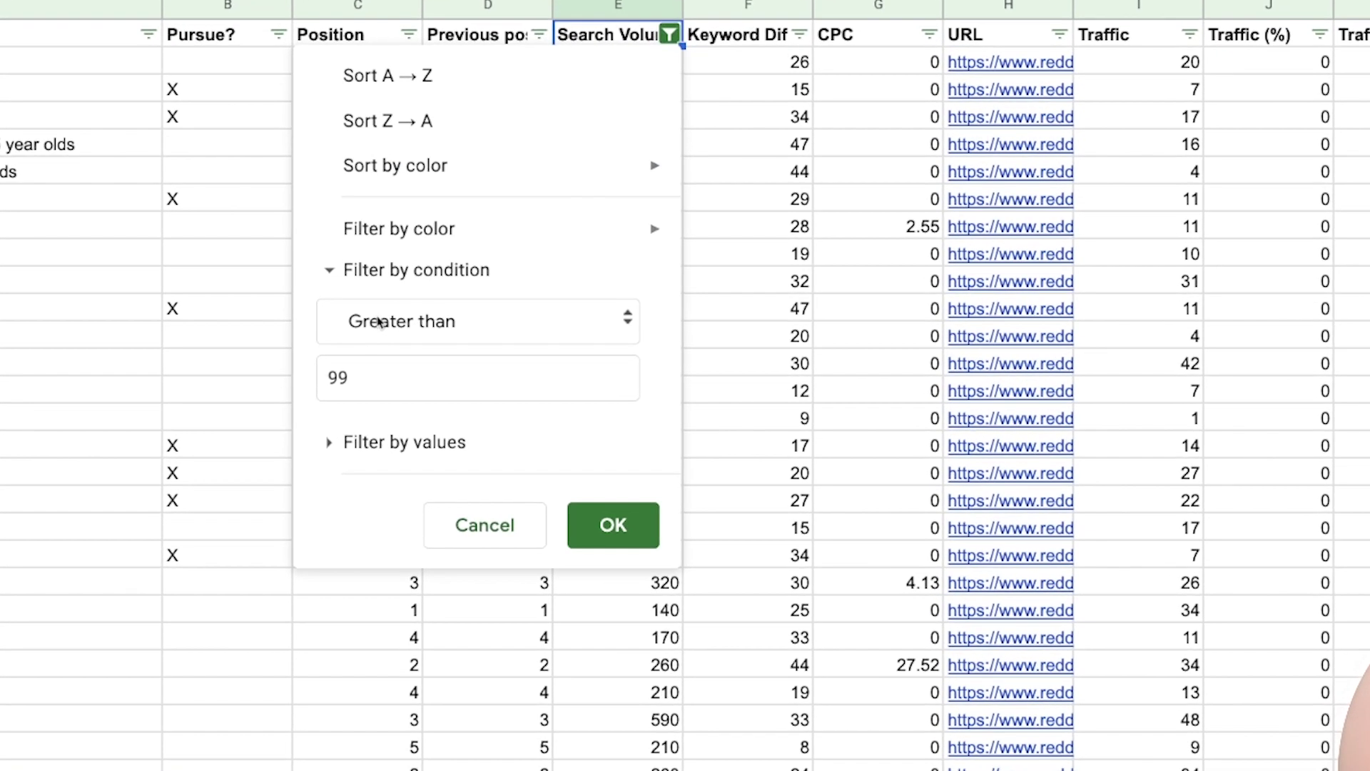
{"action": "left_click", "coordinate": [350, 371]}
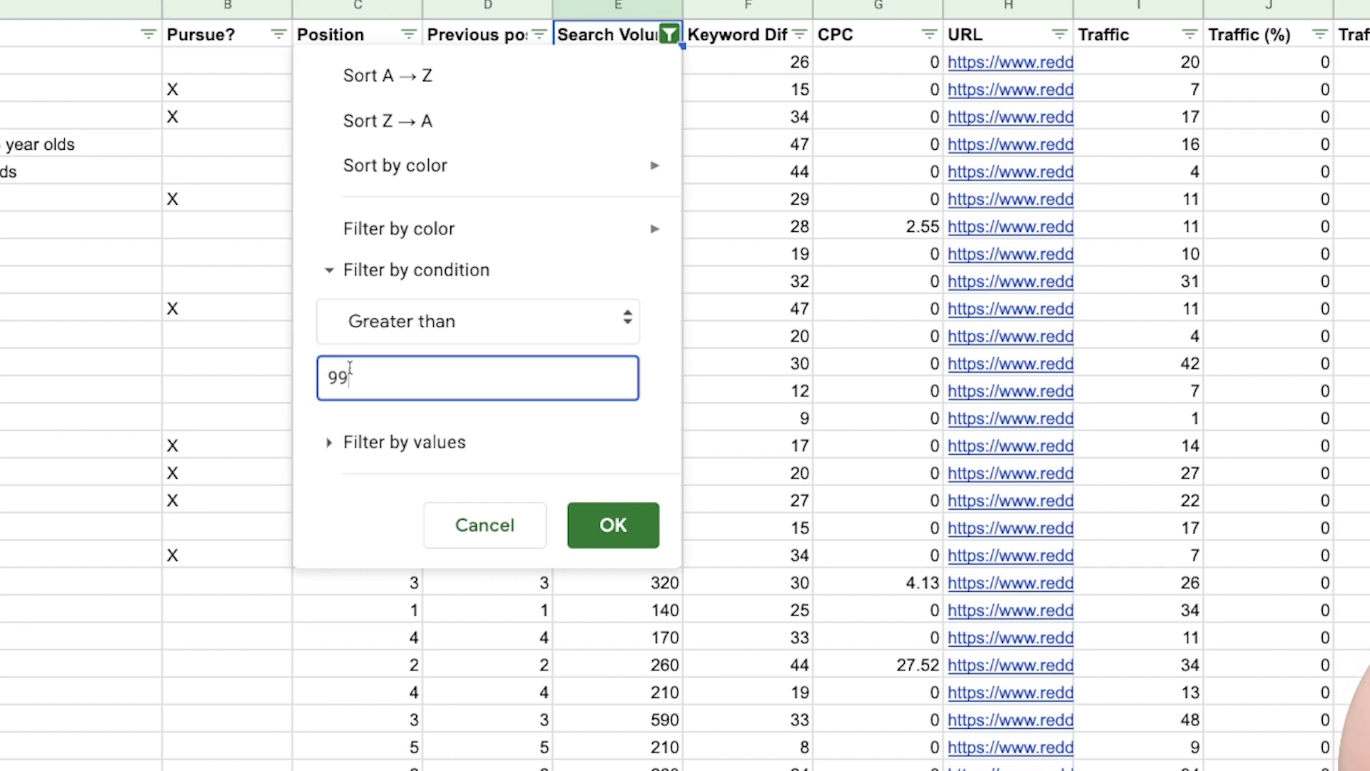
{"action": "left_click", "coordinate": [409, 333]}
{"action": "left_click", "coordinate": [477, 437]}
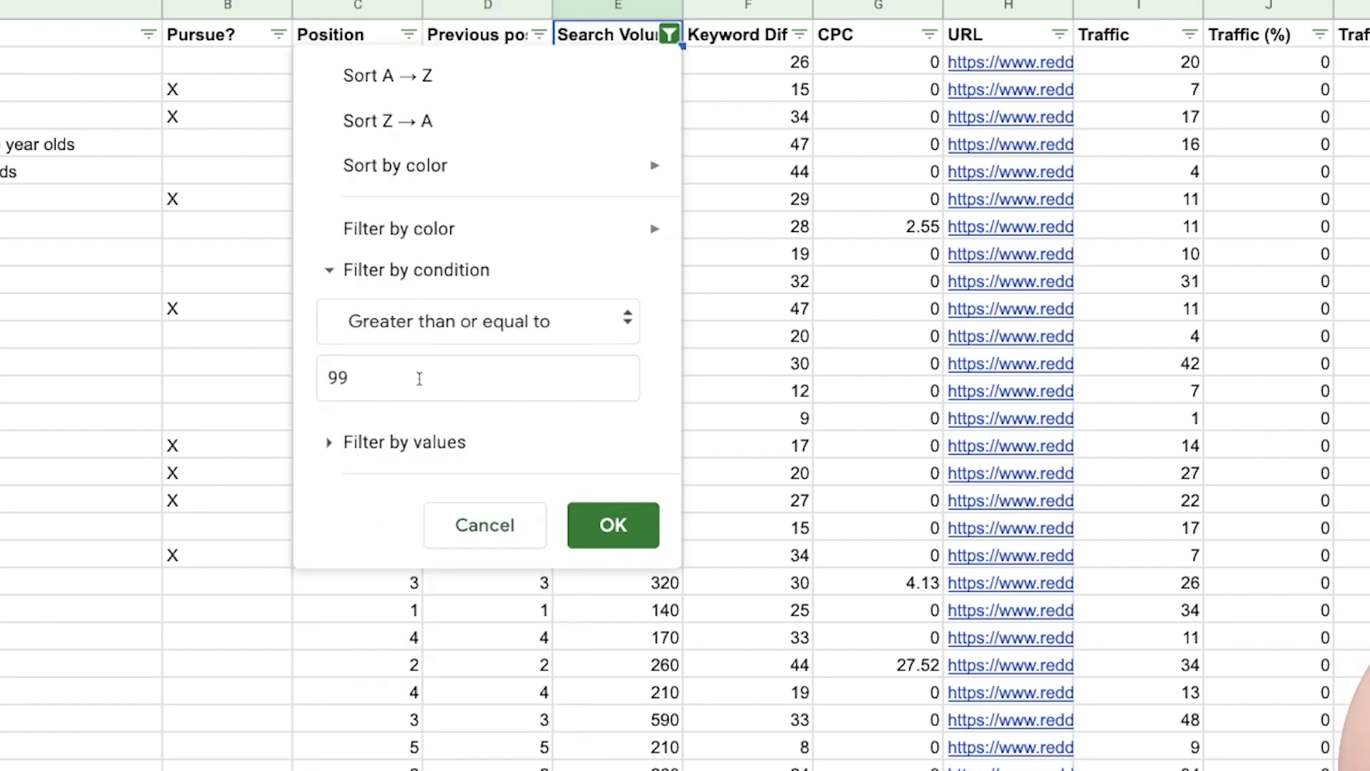
{"action": "double_click", "coordinate": [418, 378]}
{"action": "type", "text": "50"}
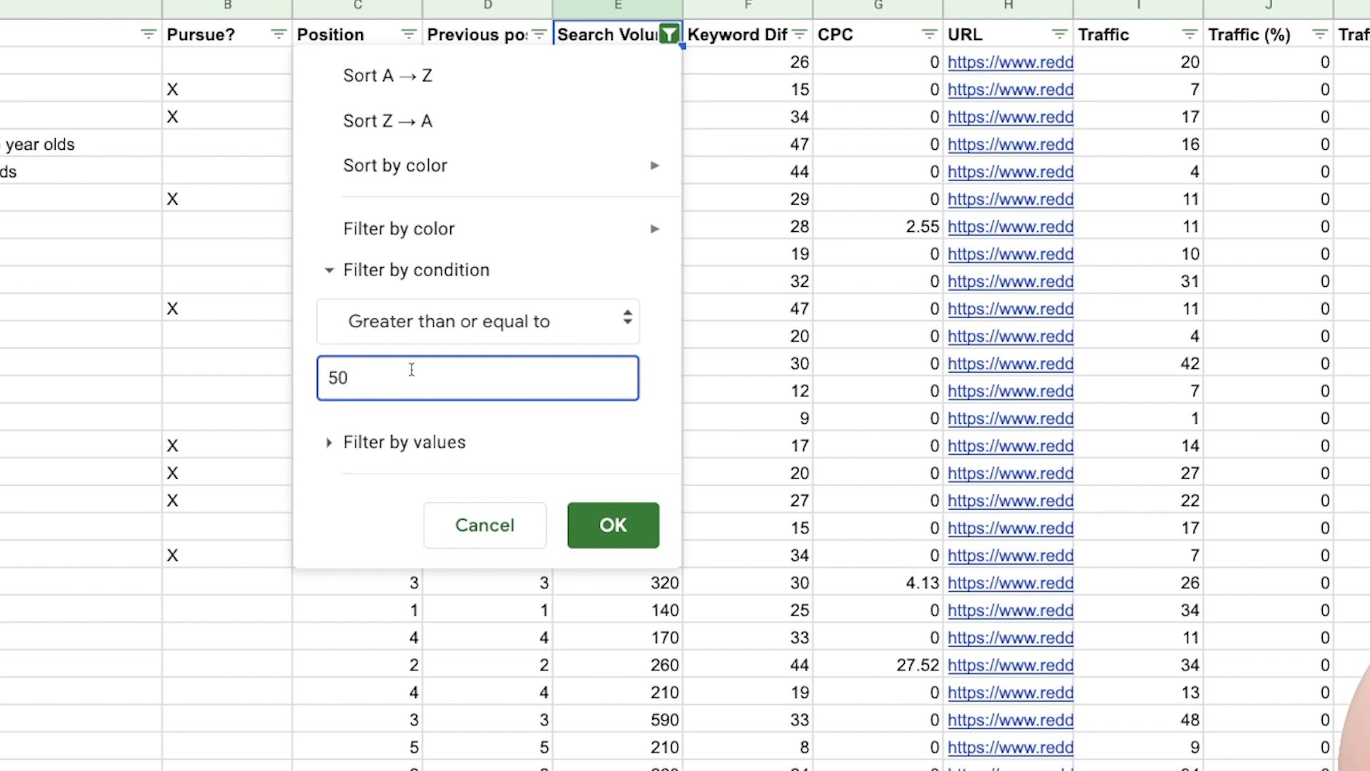
Step: Change the Search Volume condition to 'Is between' 49 and 100 and apply it
{"action": "left_click", "coordinate": [428, 322]}
{"action": "left_click", "coordinate": [468, 642]}
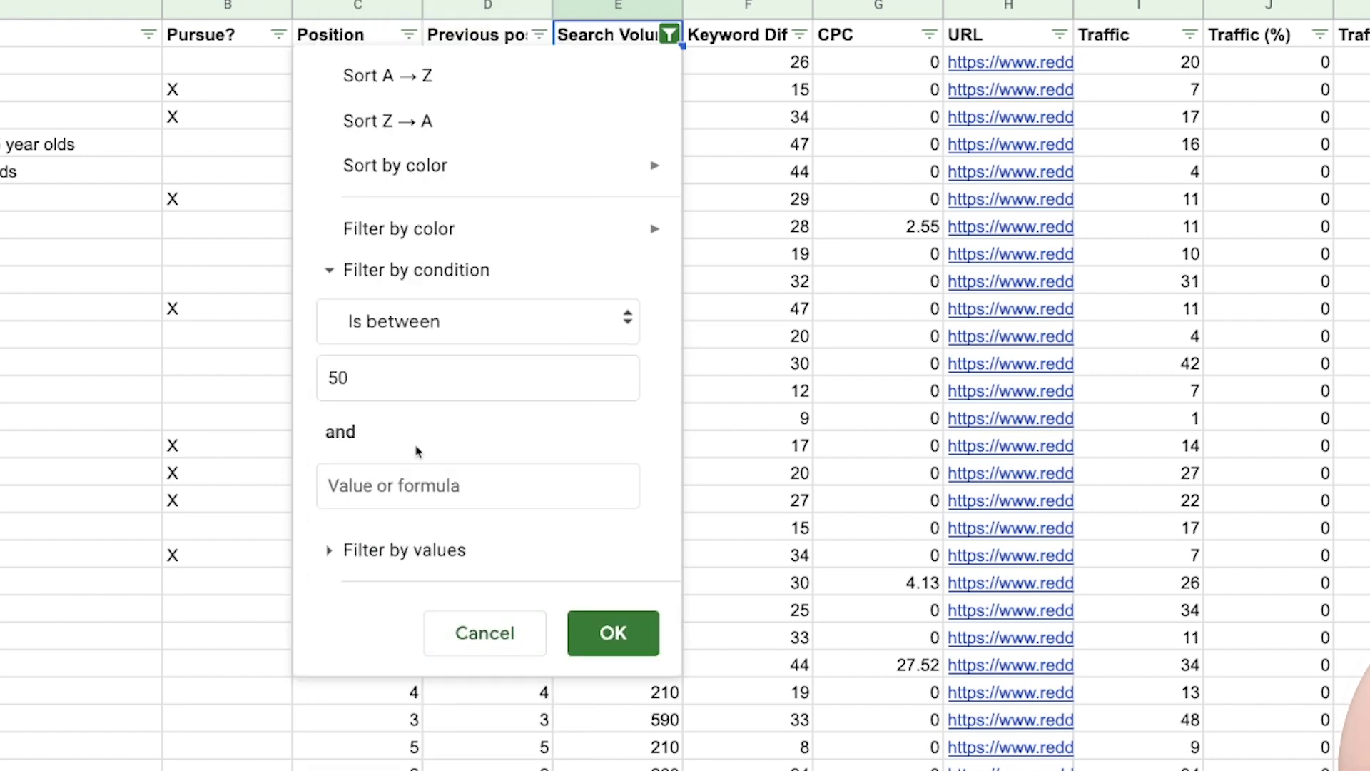
{"action": "left_click", "coordinate": [410, 488]}
{"action": "type", "text": "100"}
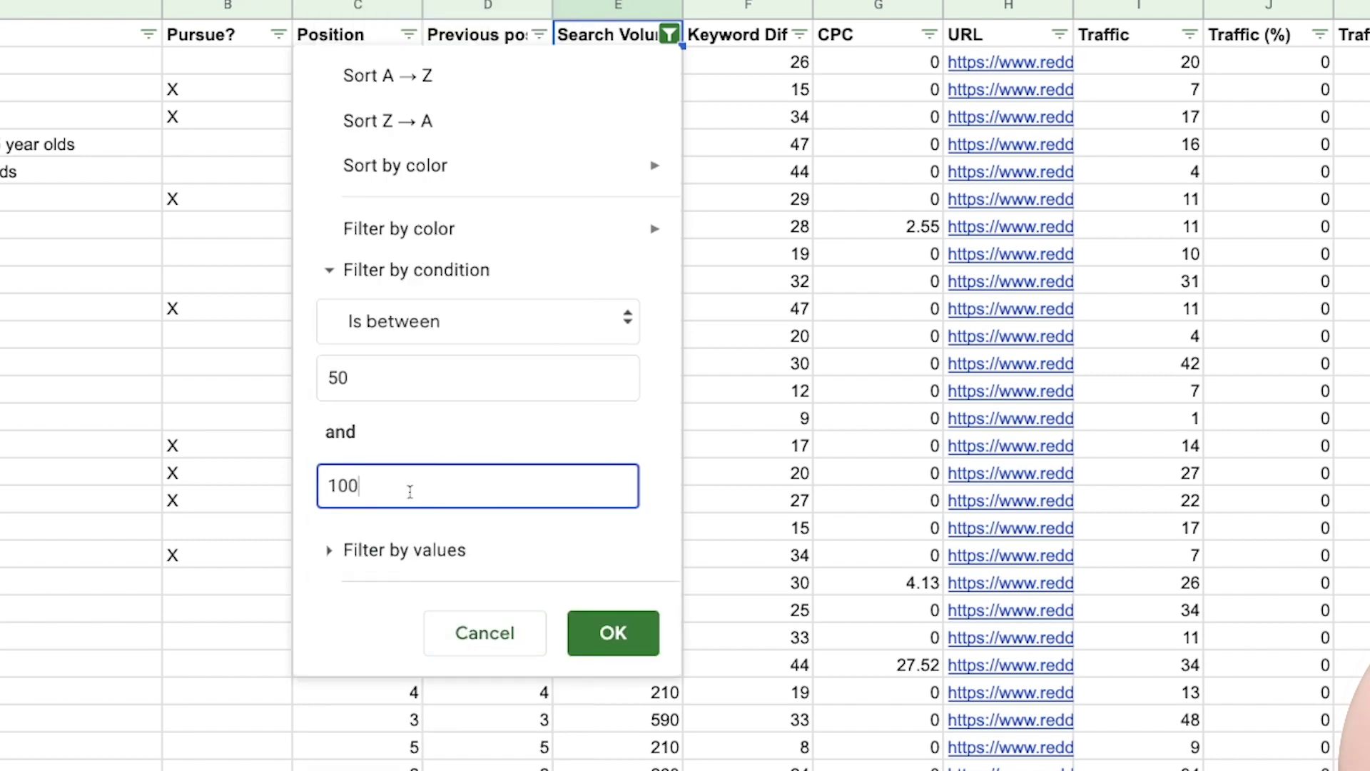
{"action": "key", "text": "shift+Tab"}
{"action": "type", "text": "49"}
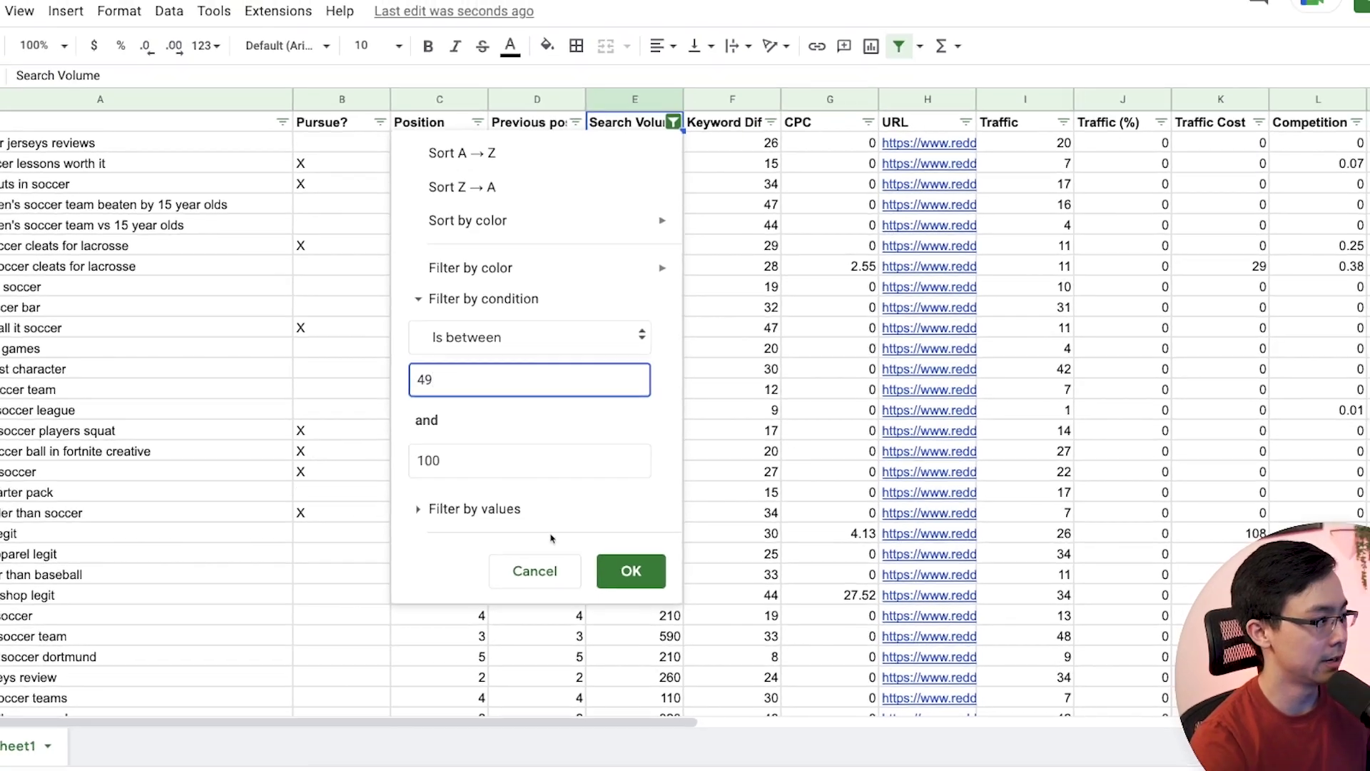
{"action": "left_click", "coordinate": [630, 571]}
{"action": "left_click", "coordinate": [239, 215]}
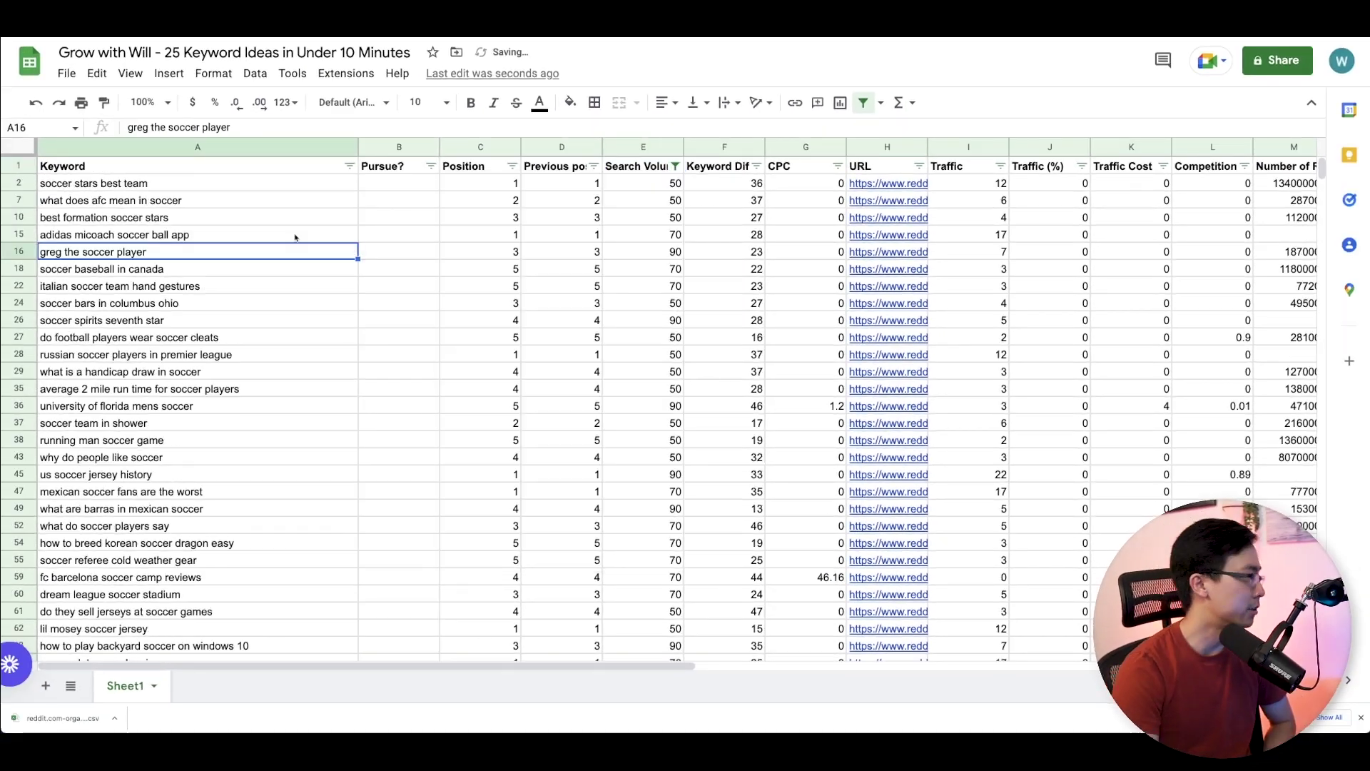
Step: Mark 'do football players wear soccer cleats' with X in Pursue? and copy the X
{"action": "key", "text": "Up"}
{"action": "key", "text": "Up"}
{"action": "key", "text": "Up"}
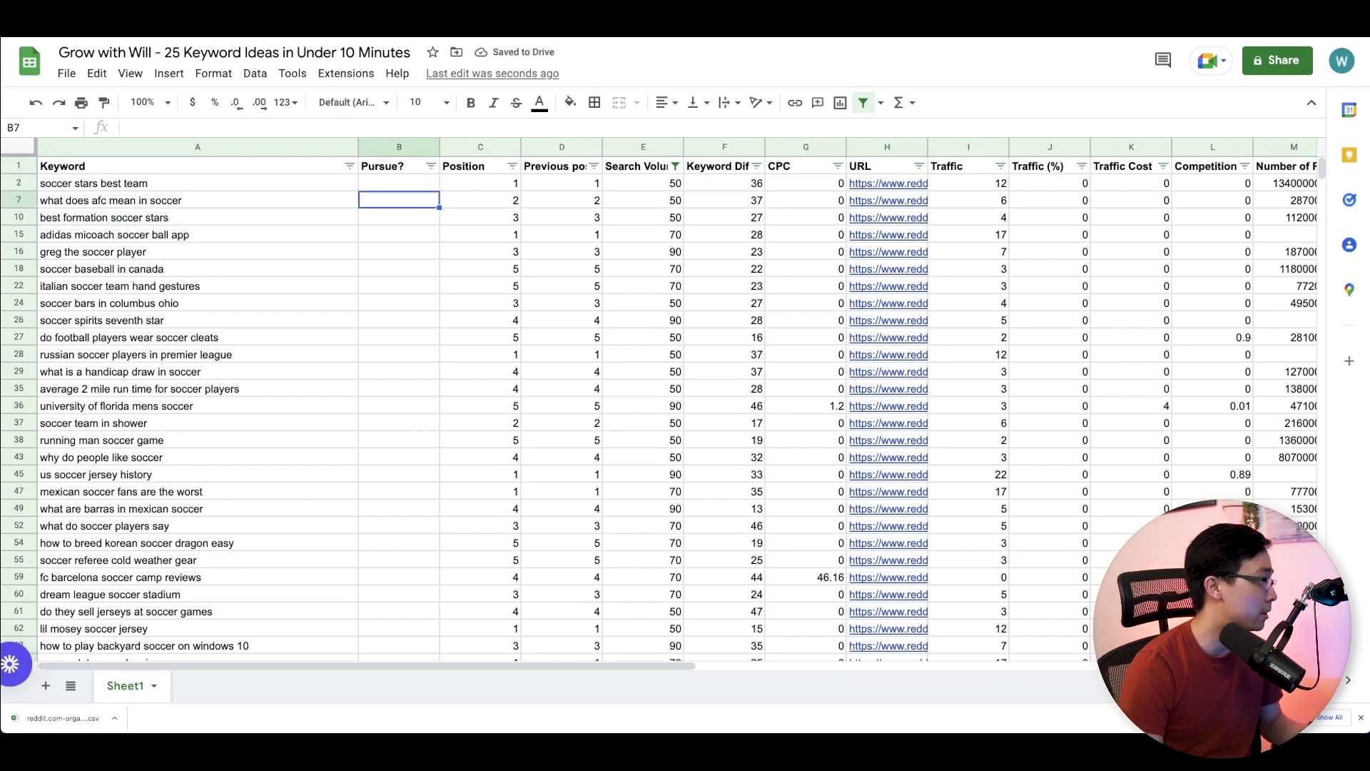
{"action": "left_click", "coordinate": [399, 286]}
{"action": "left_click", "coordinate": [399, 320]}
{"action": "left_click", "coordinate": [399, 336]}
{"action": "key", "text": "Return"}
{"action": "type", "text": "X"}
{"action": "key", "text": "ctrl+Return"}
{"action": "key", "text": "ctrl+c"}
Step: Add X marks for the next keyword, the 2 mile run keyword and 'why do people like soccer'
{"action": "key", "text": "Down"}
{"action": "key", "text": "Down"}
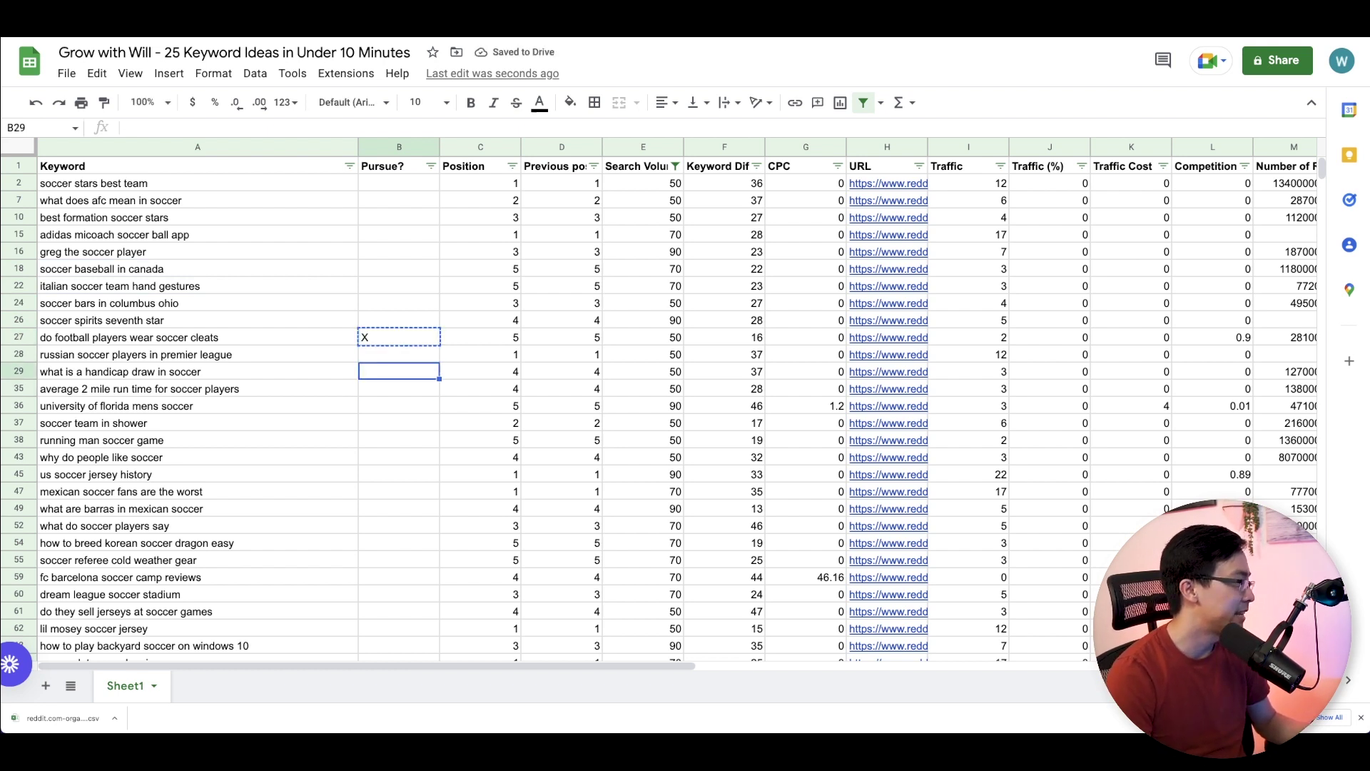
{"action": "type", "text": "X"}
{"action": "key", "text": "Return"}
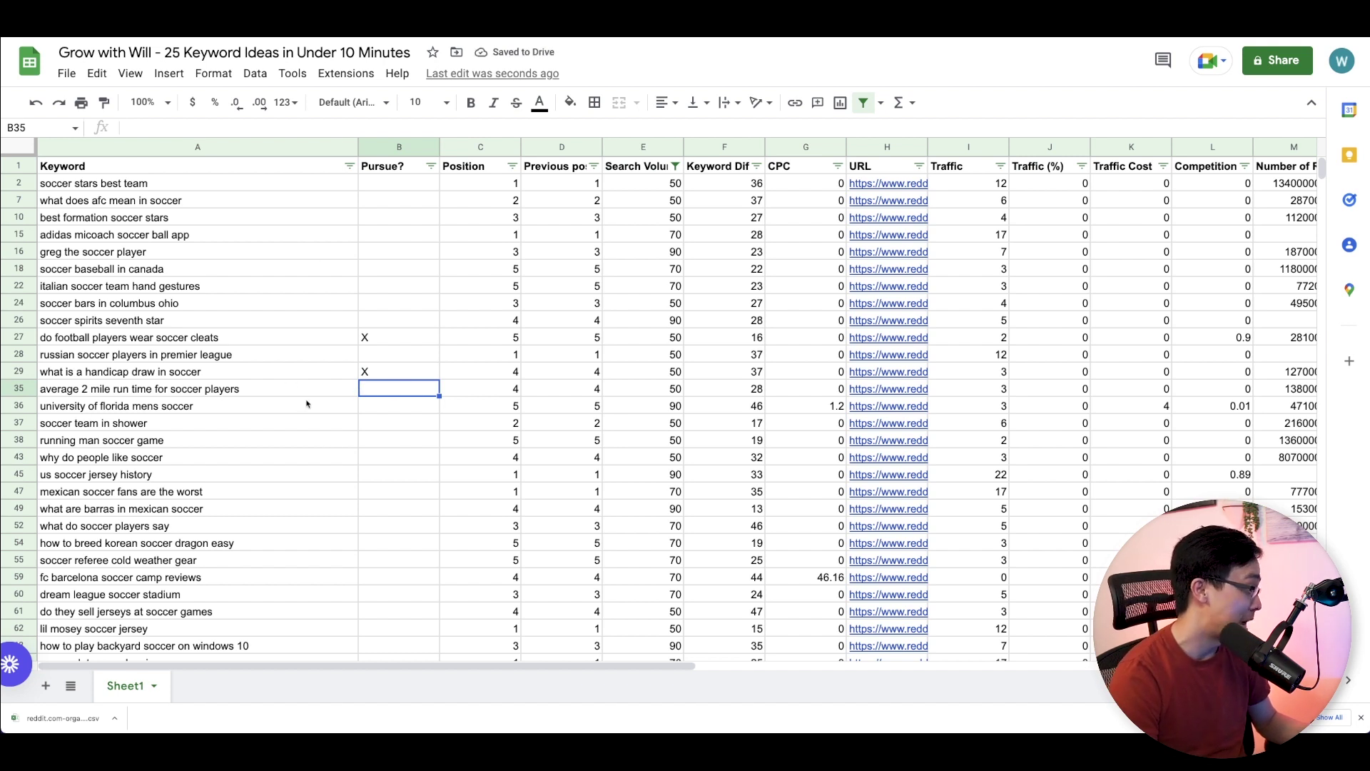
{"action": "key", "text": "ctrl+v"}
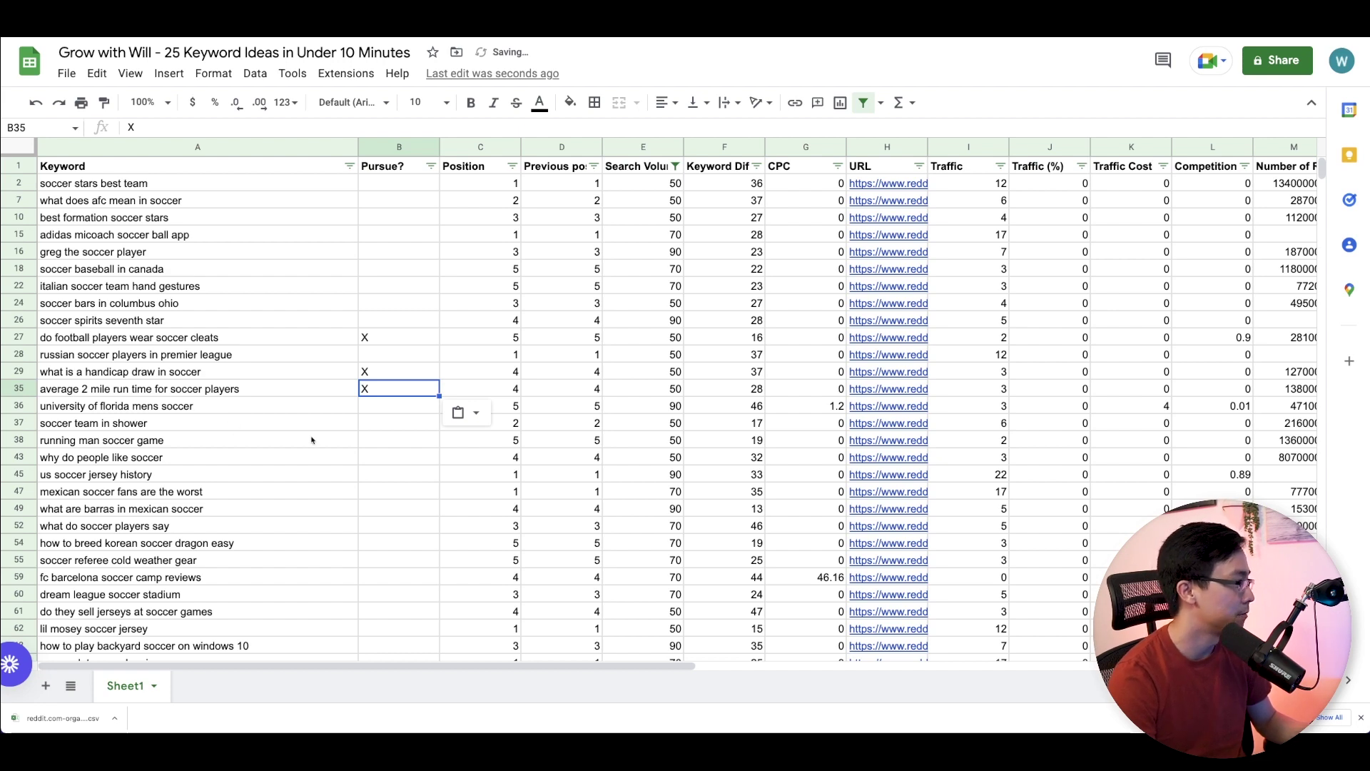
{"action": "left_click", "coordinate": [379, 460]}
{"action": "key", "text": "ctrl+v"}
Step: Paste an X for the jerseys-at-soccer-games keyword and move to 'how to lock your ankle in soccer'
{"action": "scroll", "coordinate": [392, 523], "scroll_direction": "down", "scroll_amount": 2}
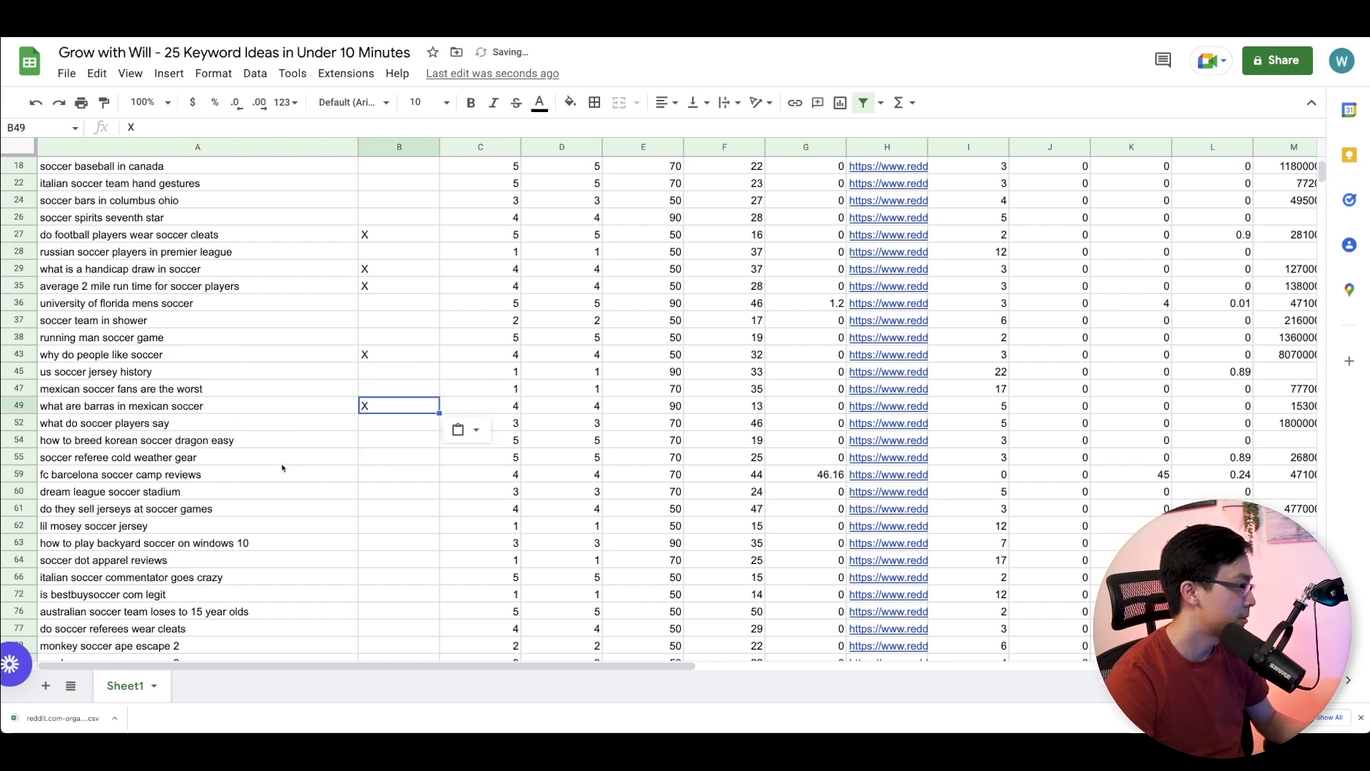
{"action": "left_click", "coordinate": [365, 422]}
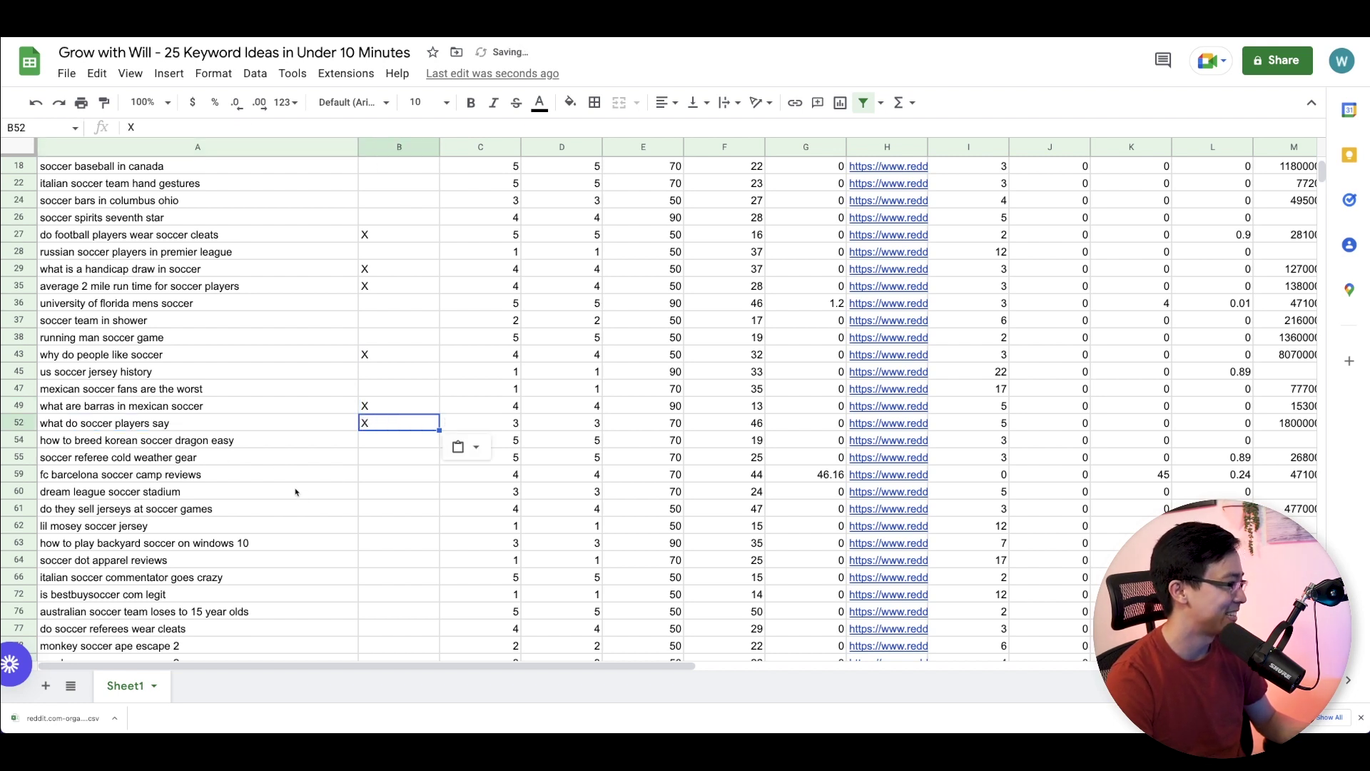
{"action": "left_click", "coordinate": [390, 441]}
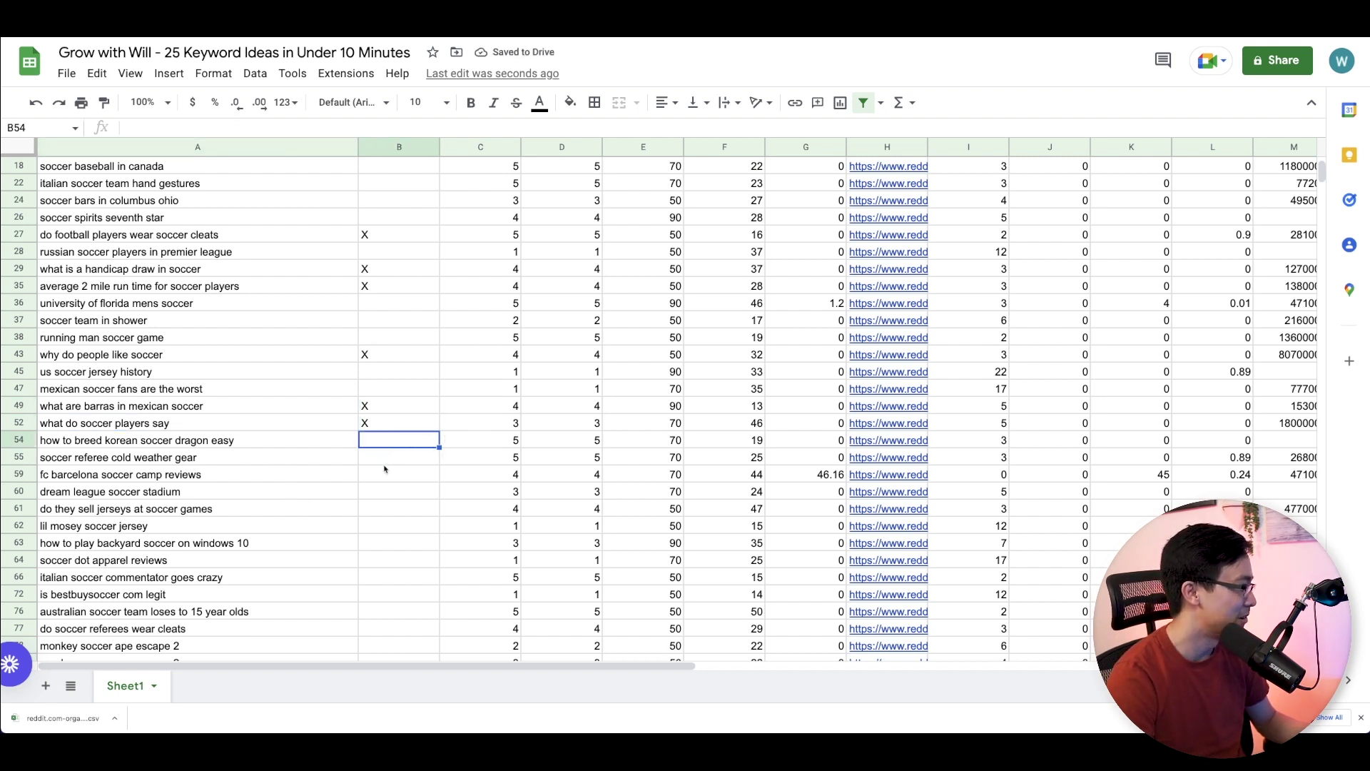
{"action": "scroll", "coordinate": [385, 471], "scroll_direction": "down", "scroll_amount": 1}
{"action": "left_click", "coordinate": [389, 491]}
{"action": "key", "text": "ctrl+v"}
{"action": "scroll", "coordinate": [460, 511], "scroll_direction": "down", "scroll_amount": 2}
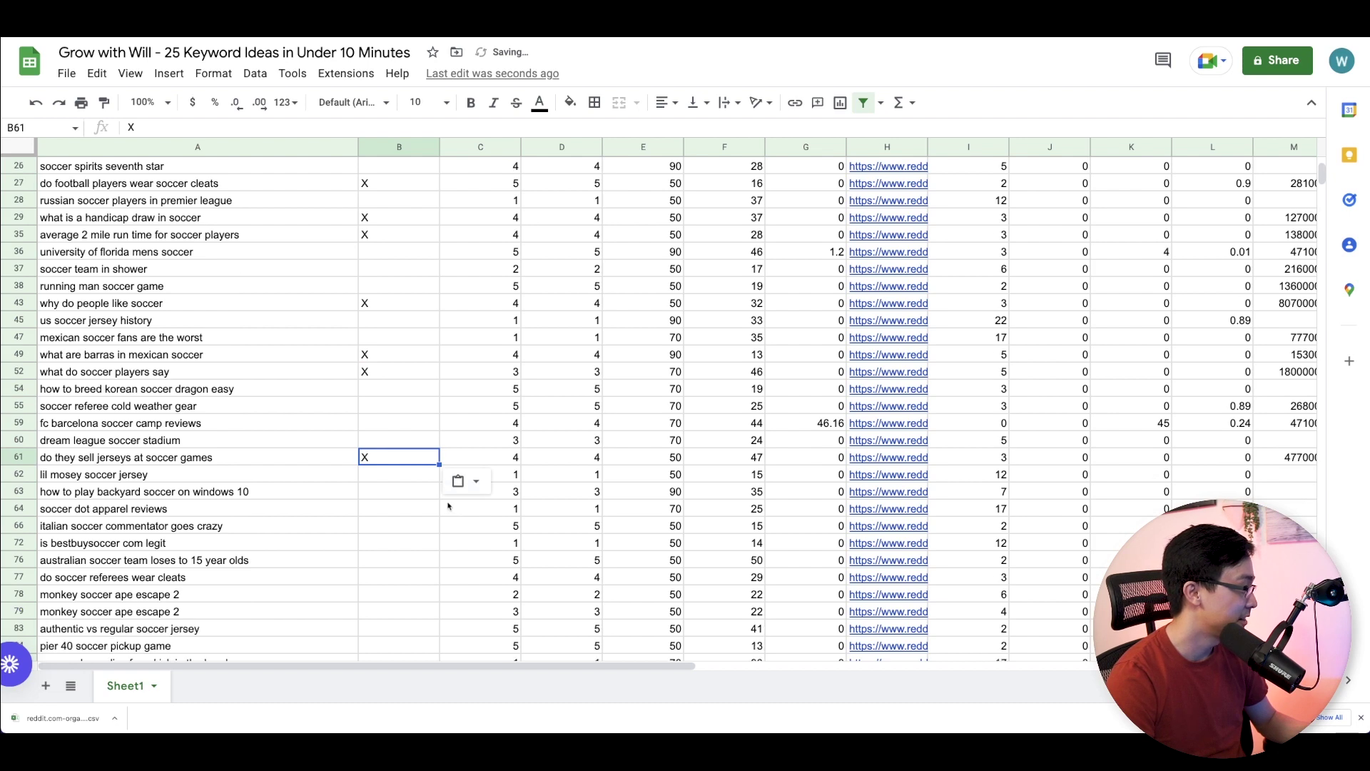
{"action": "scroll", "coordinate": [312, 534], "scroll_direction": "down", "scroll_amount": 2}
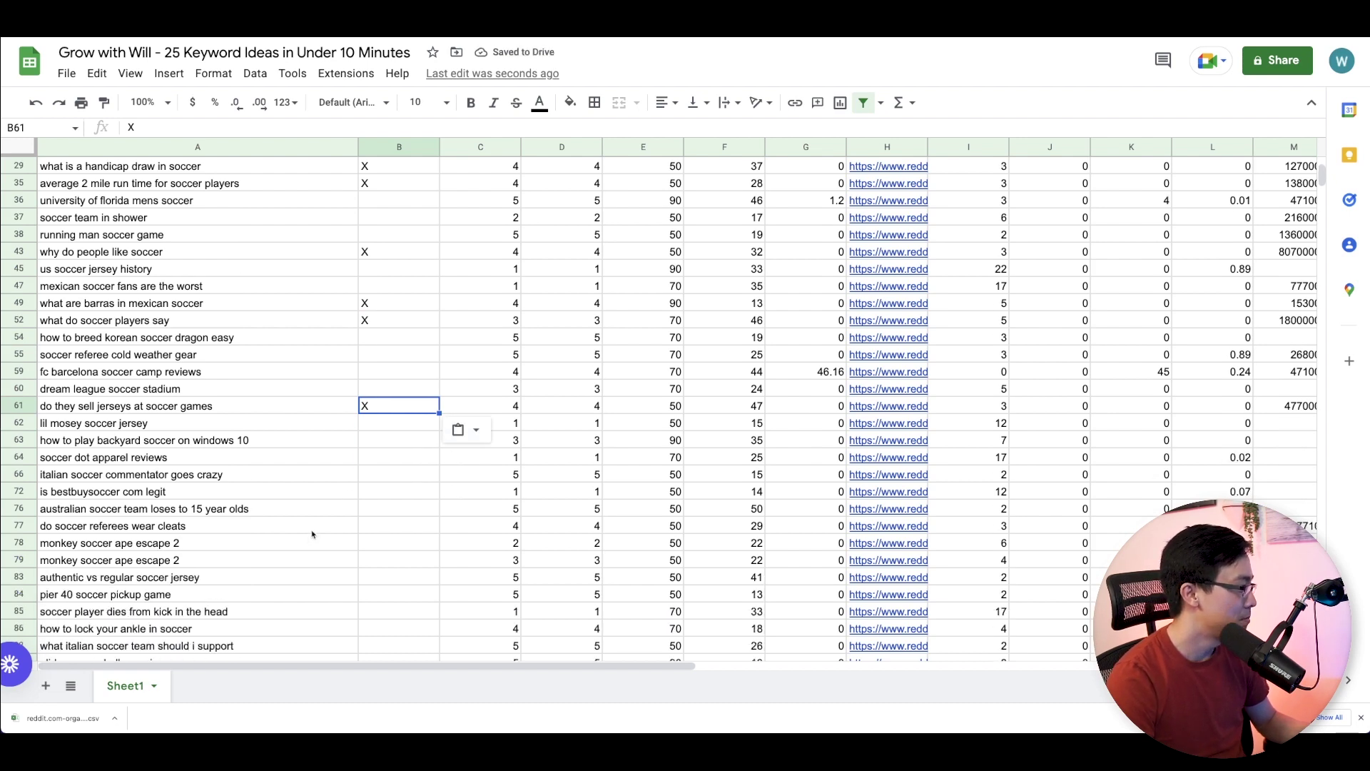
{"action": "left_click", "coordinate": [390, 598]}
{"action": "scroll", "coordinate": [379, 580], "scroll_direction": "down", "scroll_amount": 8}
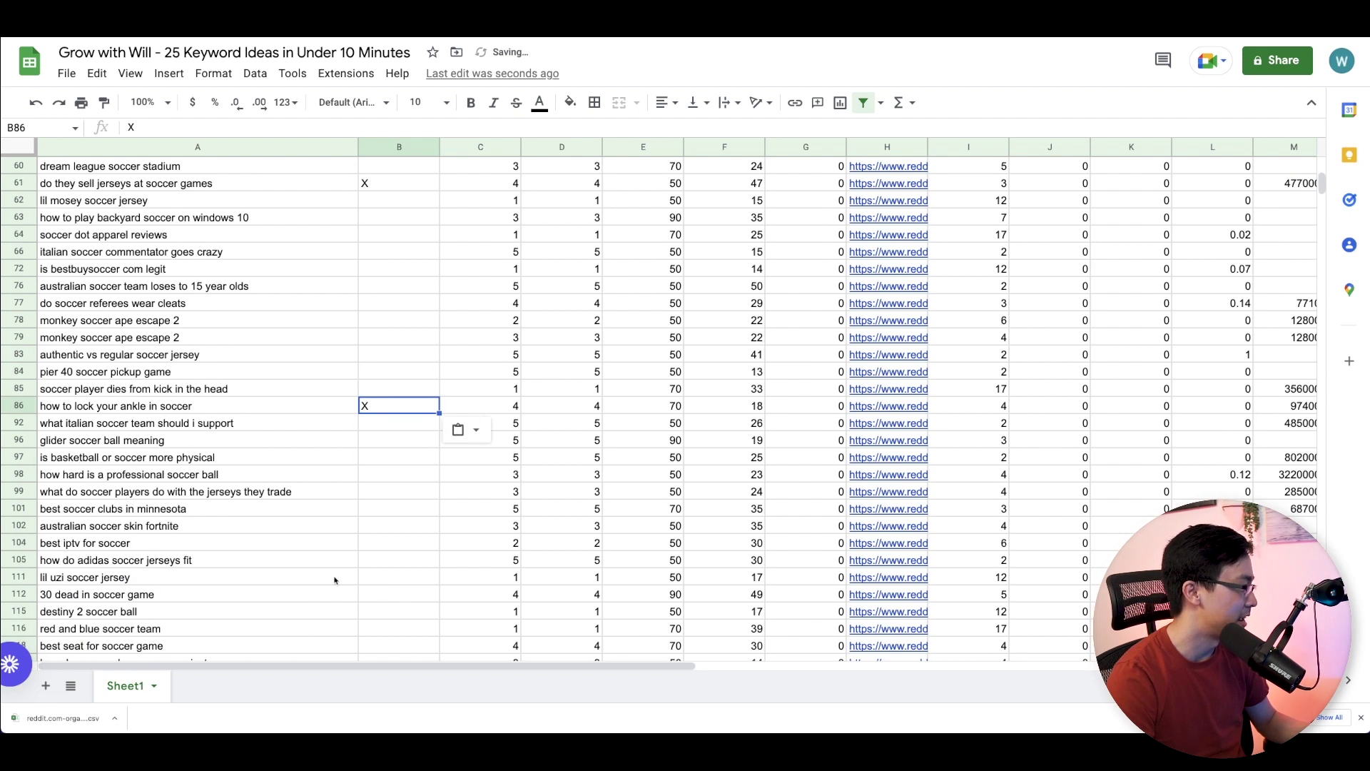
{"action": "scroll", "coordinate": [300, 308], "scroll_direction": "up", "scroll_amount": 13}
Step: Remove the Search Volume filter and create a fresh filter on the table
{"action": "left_click", "coordinate": [390, 146]}
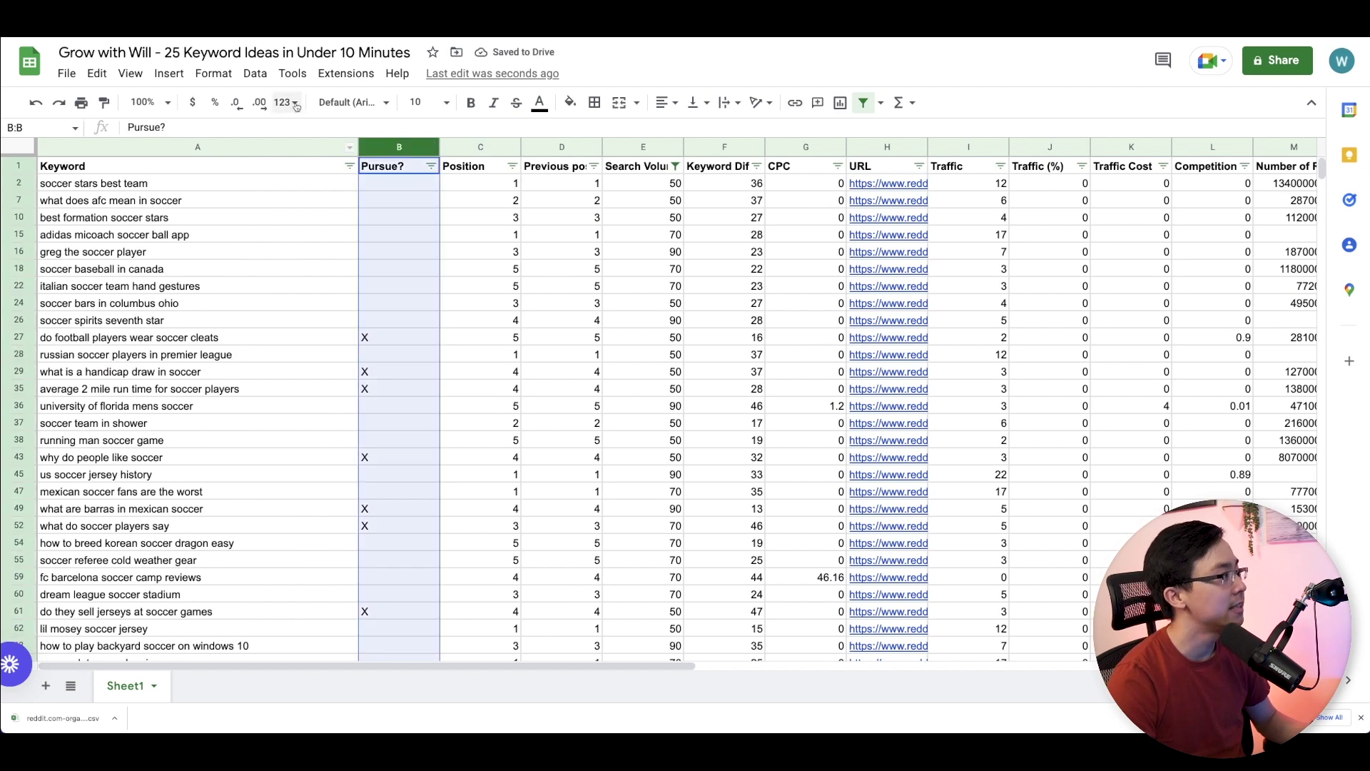
{"action": "left_click", "coordinate": [255, 72]}
{"action": "left_click", "coordinate": [292, 162]}
{"action": "left_click", "coordinate": [407, 166]}
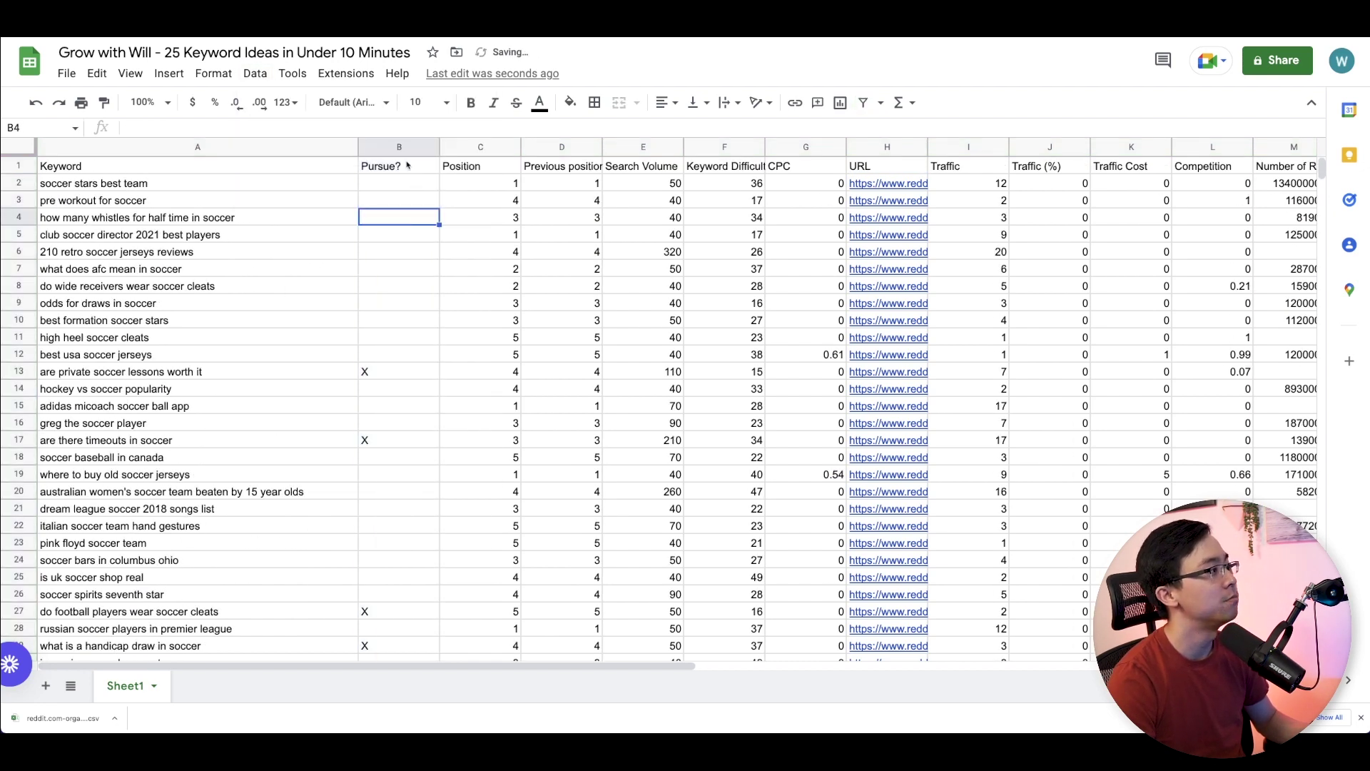
{"action": "left_click", "coordinate": [254, 73]}
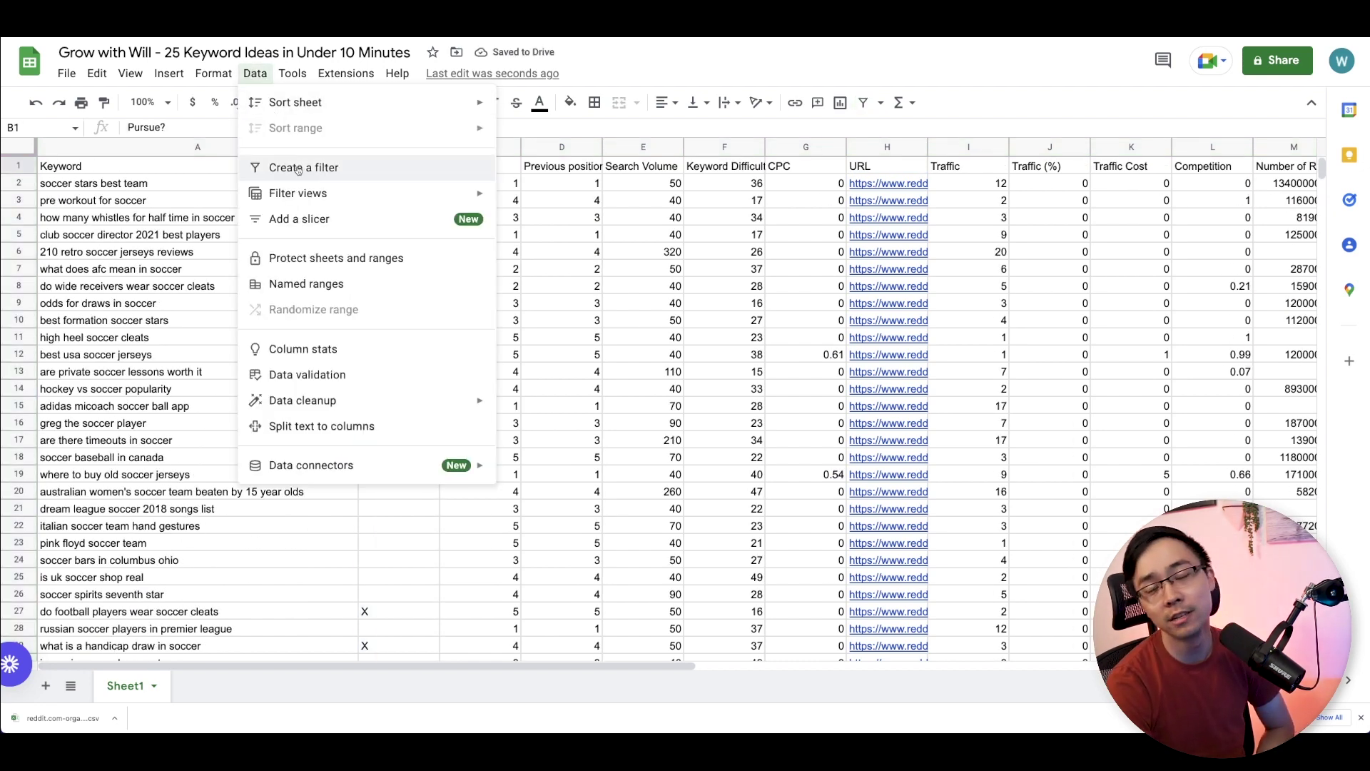
{"action": "left_click", "coordinate": [301, 162]}
Step: Filter Pursue? to exclude (Blanks), leaving only the 25 X-marked keywords
{"action": "left_click", "coordinate": [430, 166]}
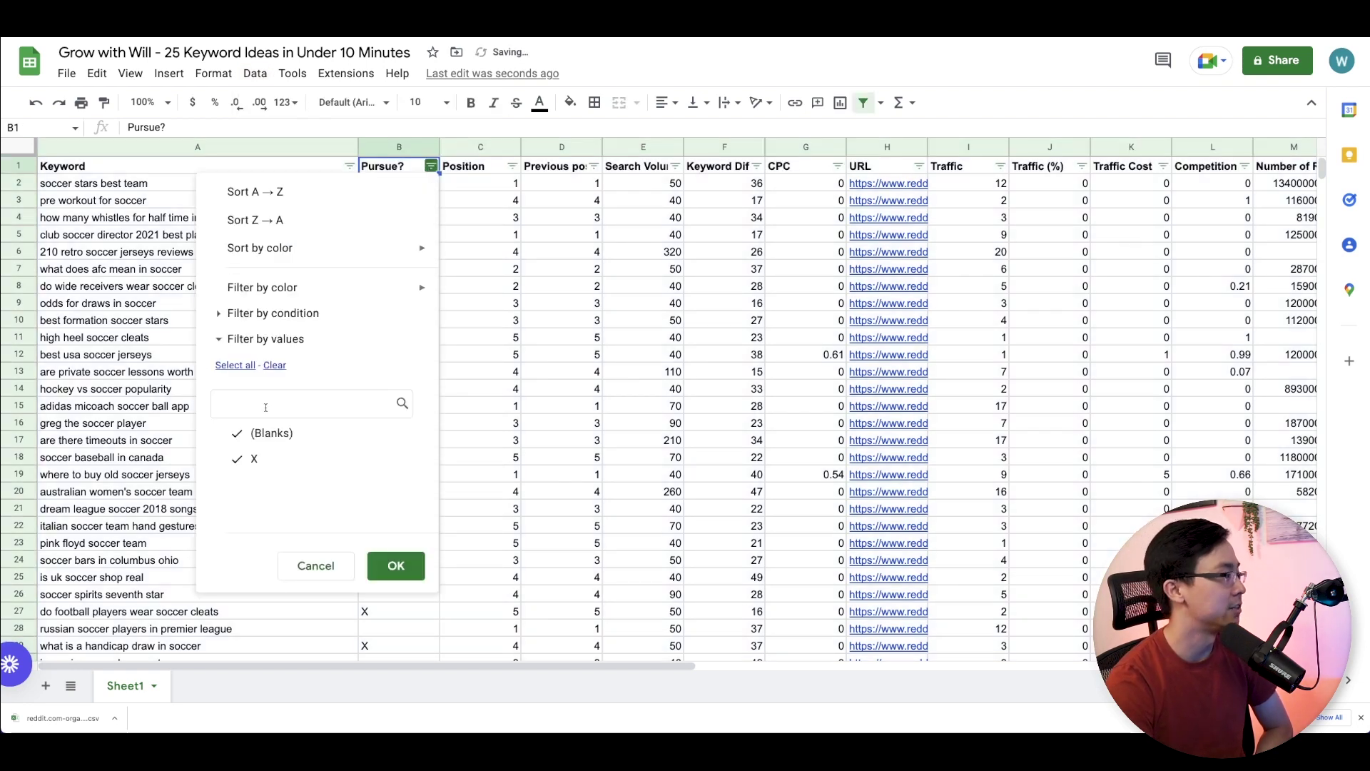
{"action": "left_click", "coordinate": [271, 432]}
{"action": "left_click", "coordinate": [396, 565]}
{"action": "left_click", "coordinate": [327, 228]}
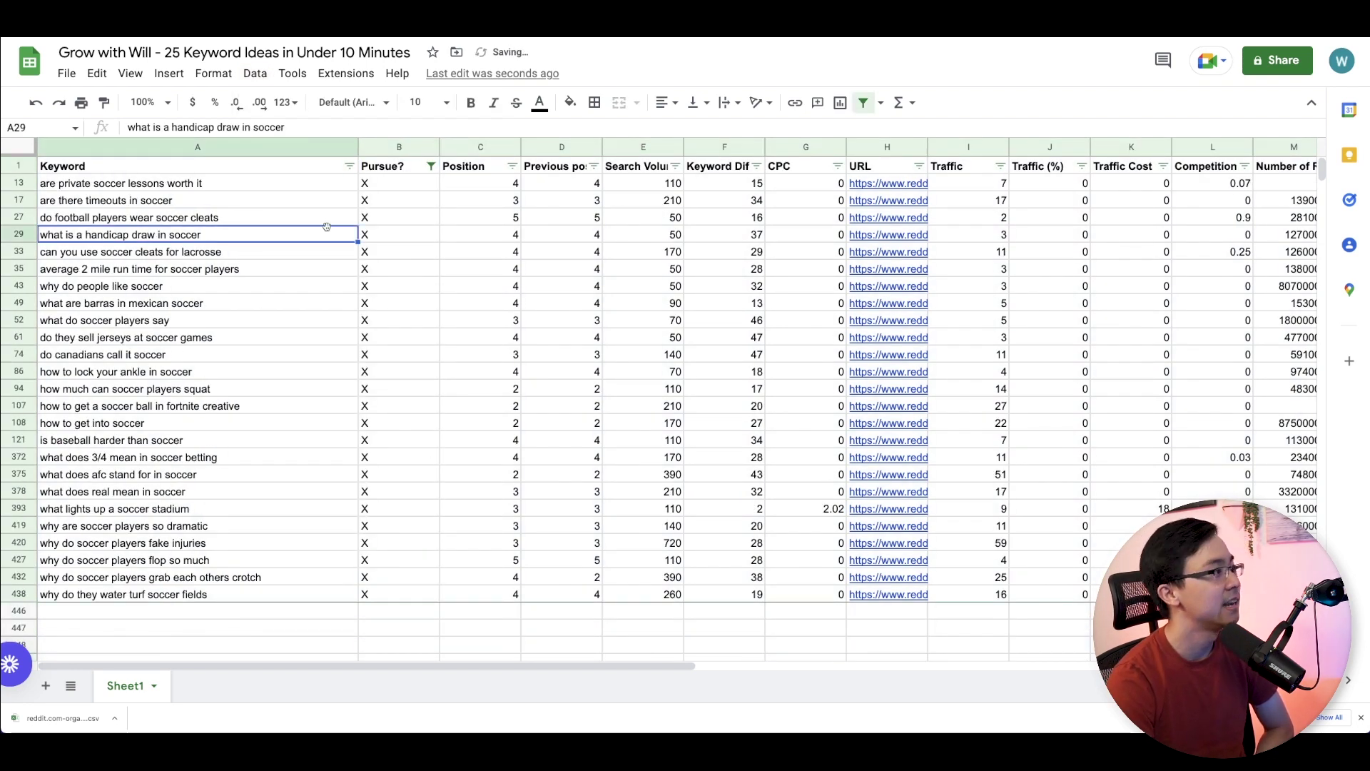
{"action": "left_click", "coordinate": [330, 202]}
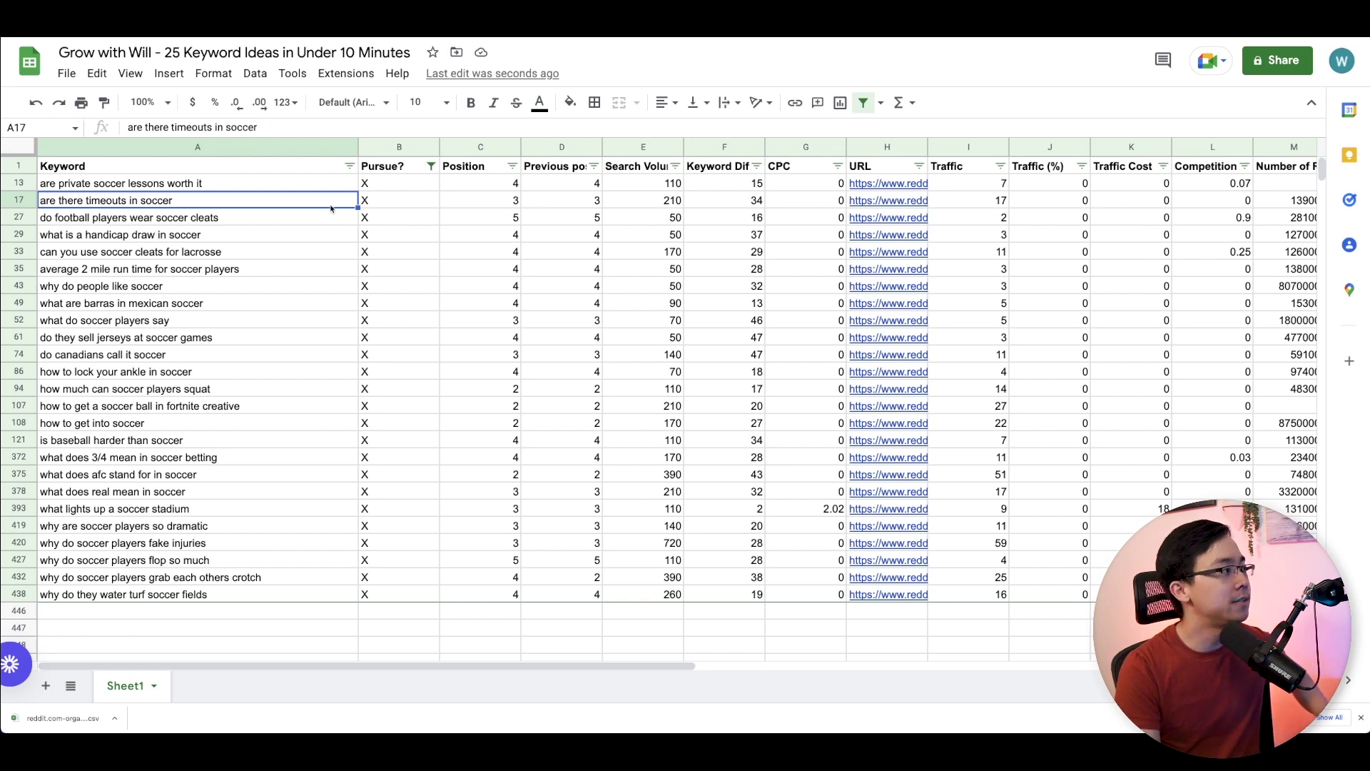
{"action": "key", "text": "Up"}
{"action": "key", "text": "Up"}
{"action": "key", "text": "Down"}
{"action": "key", "text": "ctrl+shift+Down"}
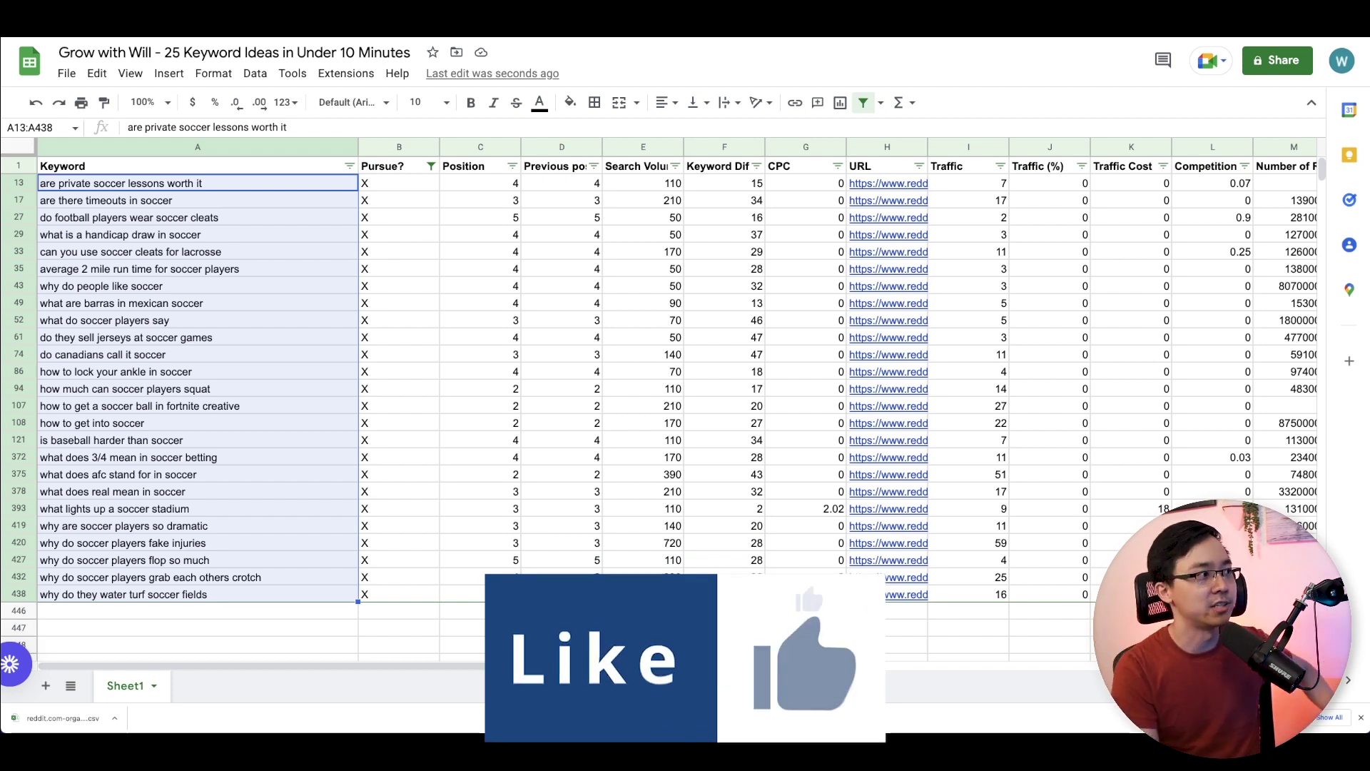
{"action": "key", "text": "Right"}
{"action": "key", "text": "Right"}
{"action": "key", "text": "Right"}
{"action": "key", "text": "Right"}
{"action": "key", "text": "ctrl+shift+Down"}
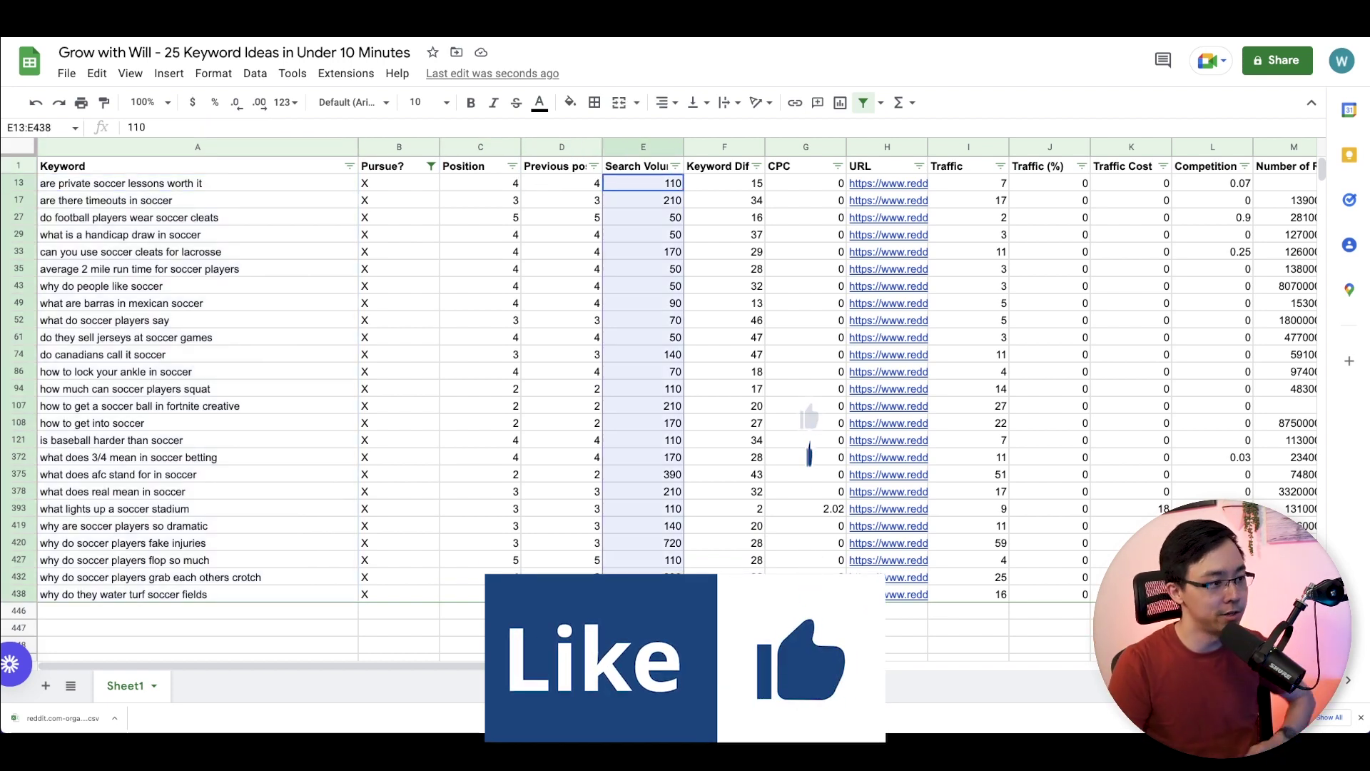